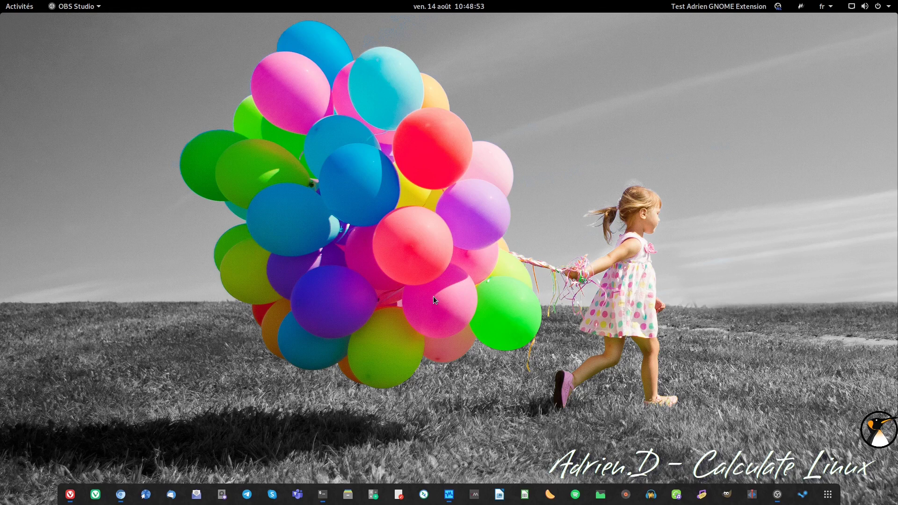
Step: Switch to VirtualBox, start the KDE virtual machine and bring its window back up
left_click(71, 493)
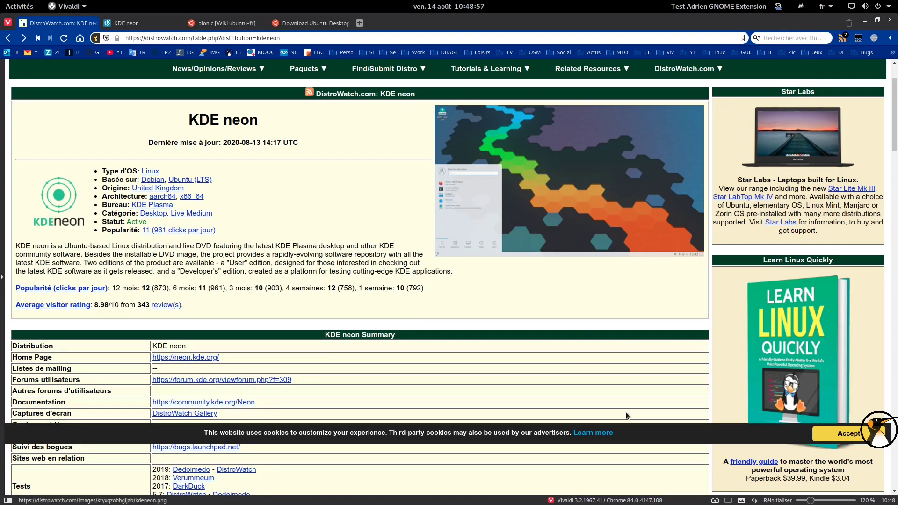
left_click(479, 502)
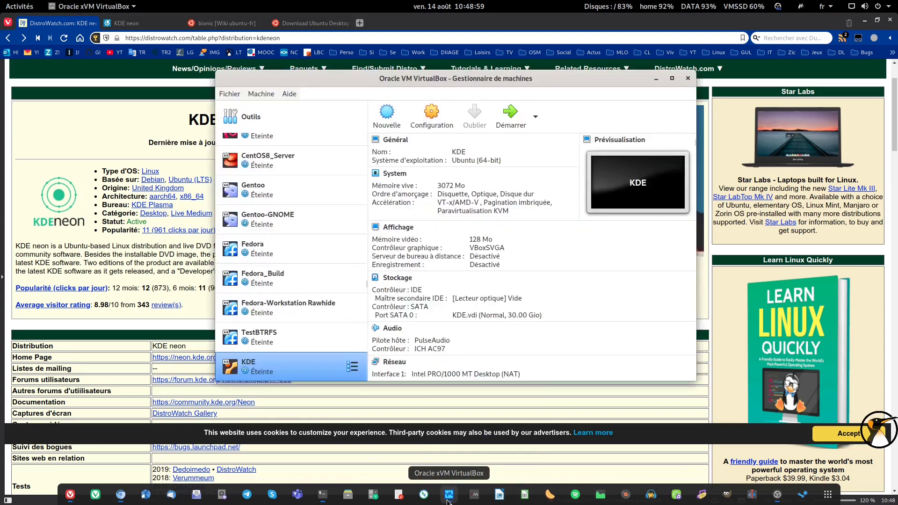
left_click(510, 116)
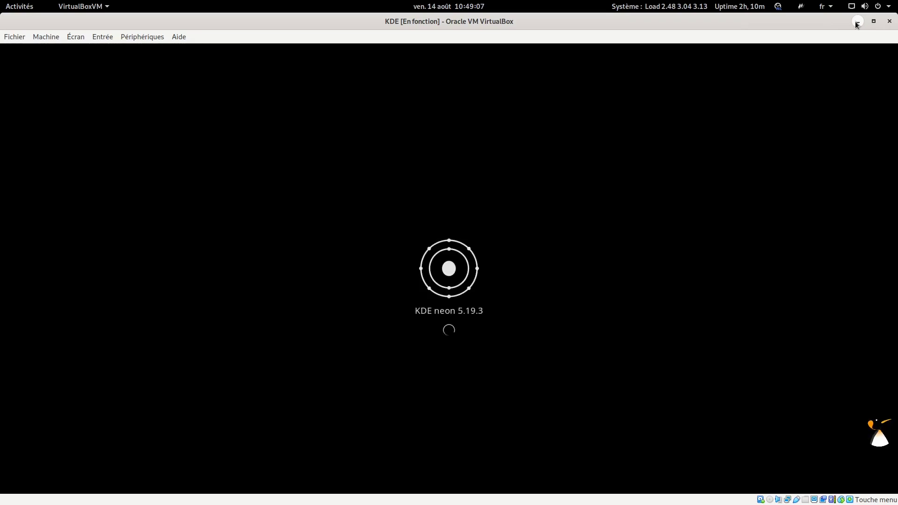
left_click(856, 22)
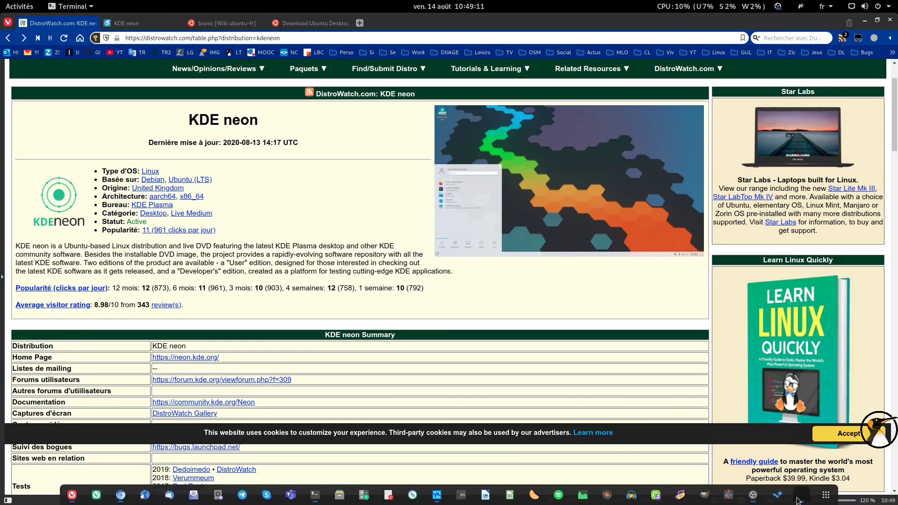
left_click(800, 496)
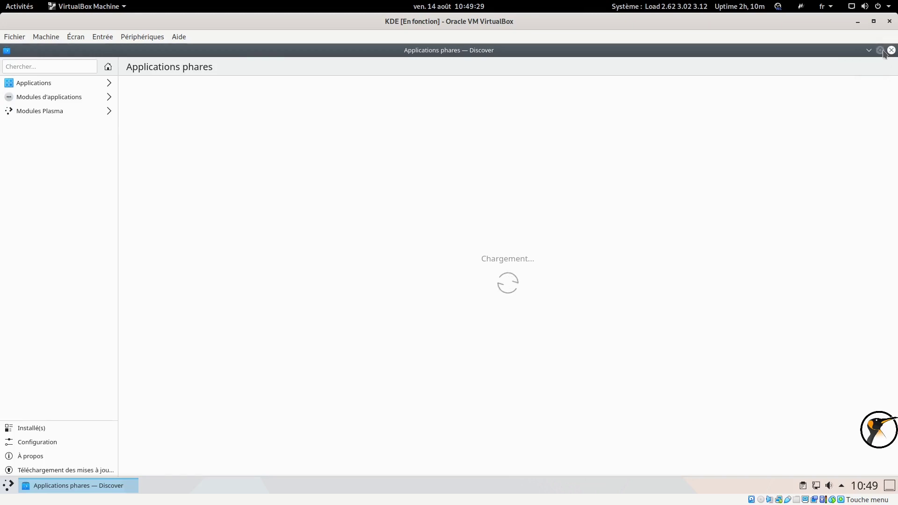
Step: Restore and move the Discover window in the virtual machine, and start installing all available updates
left_click(880, 50)
left_click_drag(312, 51, 712, 59)
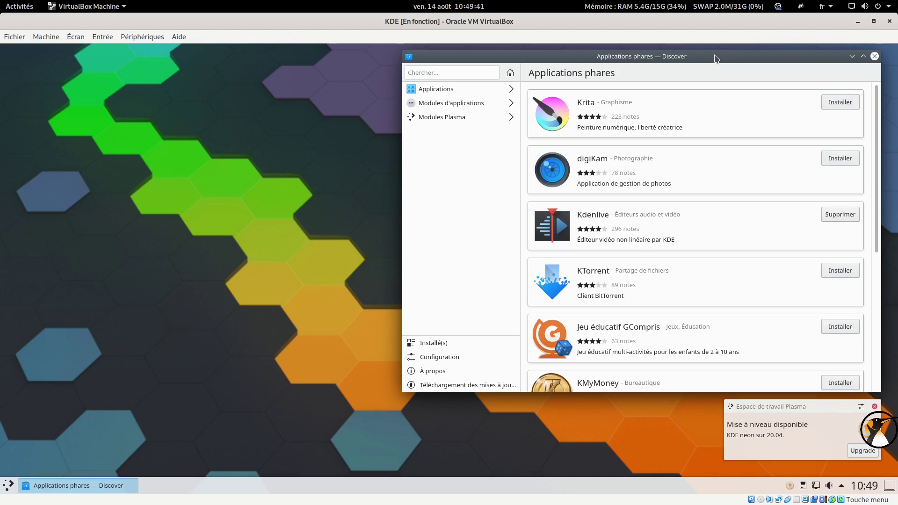
left_click(459, 385)
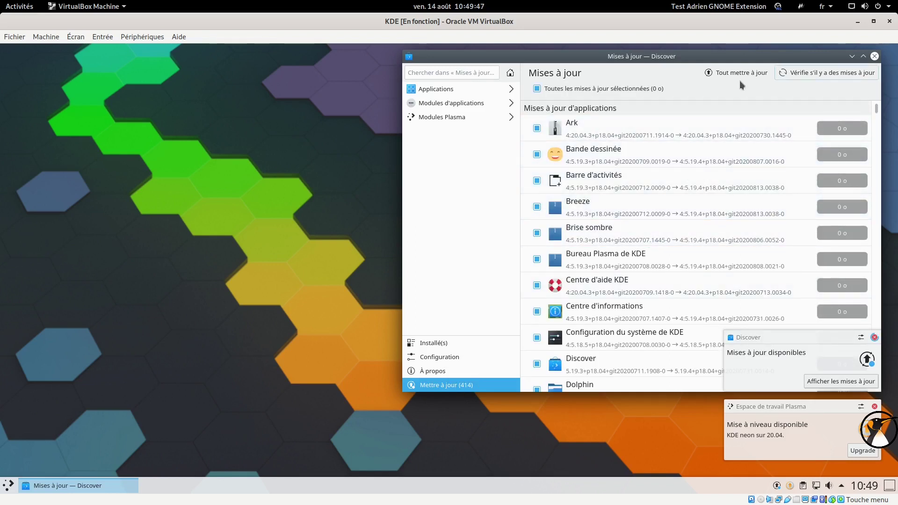
left_click(738, 74)
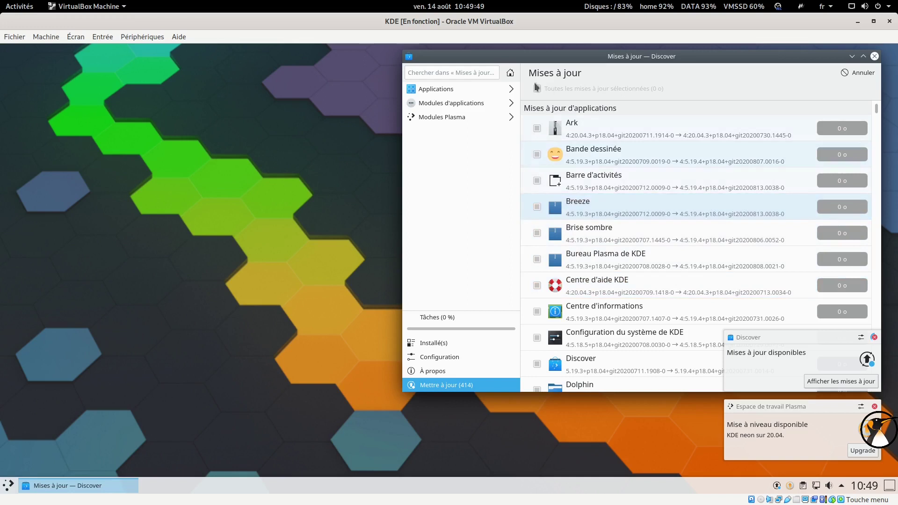
Step: Switch to the Vivaldi browser and review the live image editions on KDE neon's download page
left_click(858, 21)
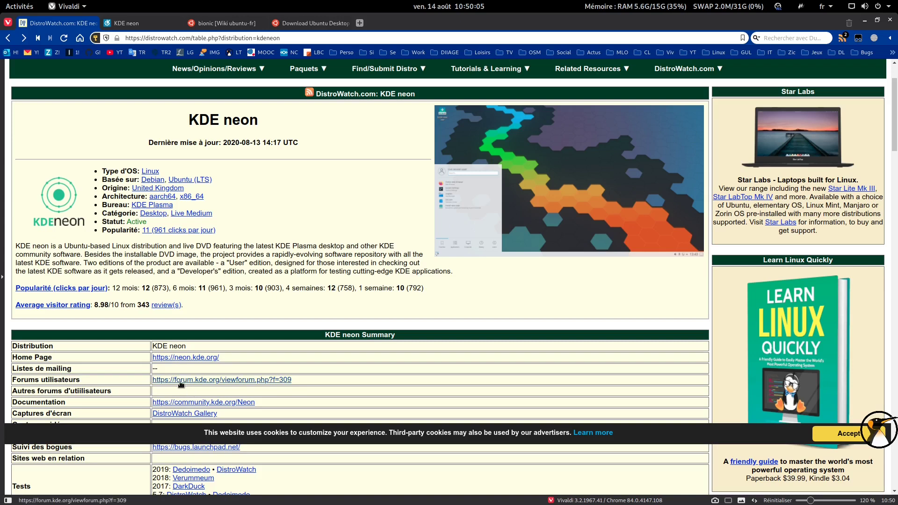
left_click(128, 22)
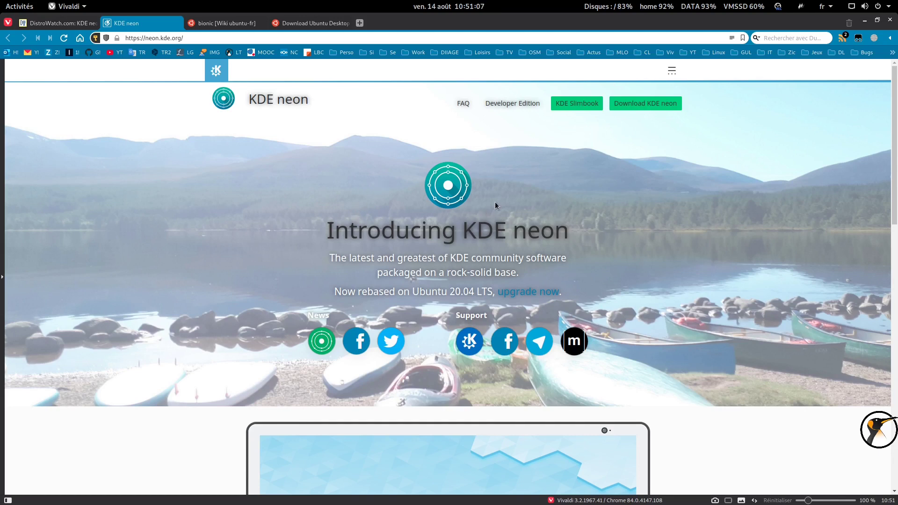
left_click(642, 106)
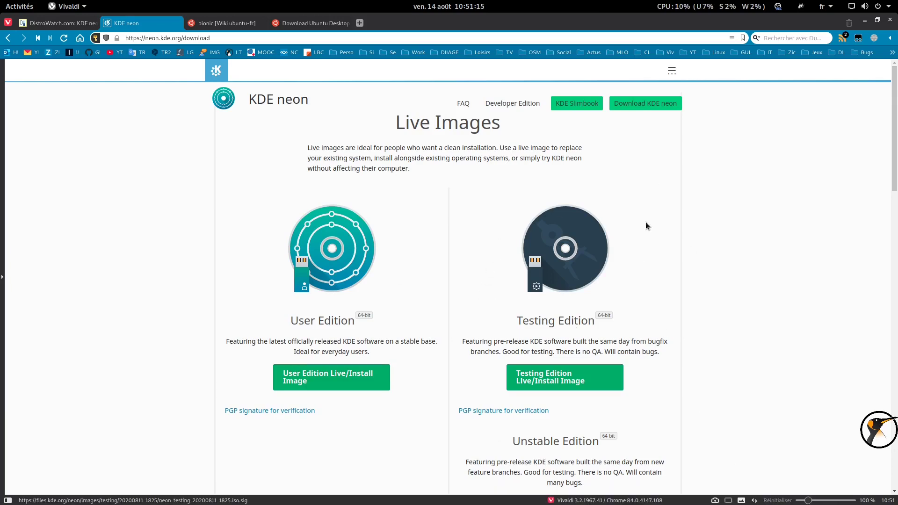
scroll(572, 215, "down", 2)
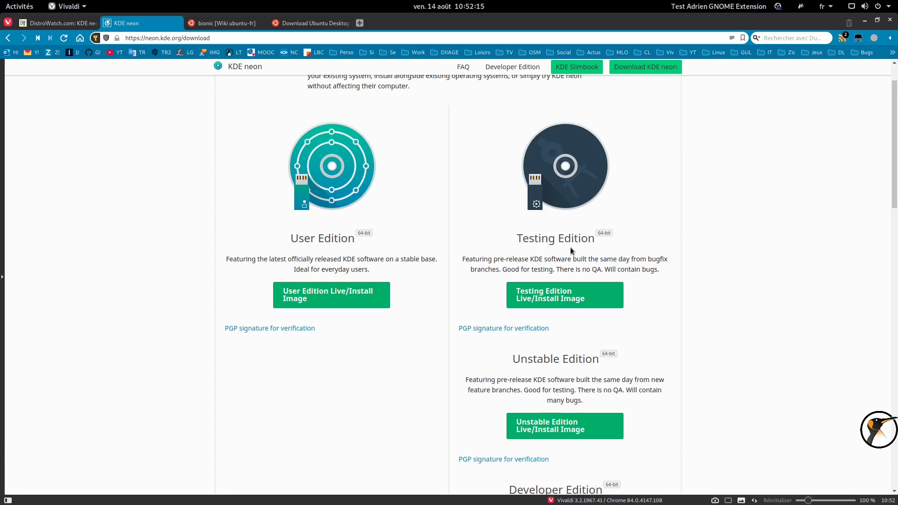
scroll(571, 247, "down", 2)
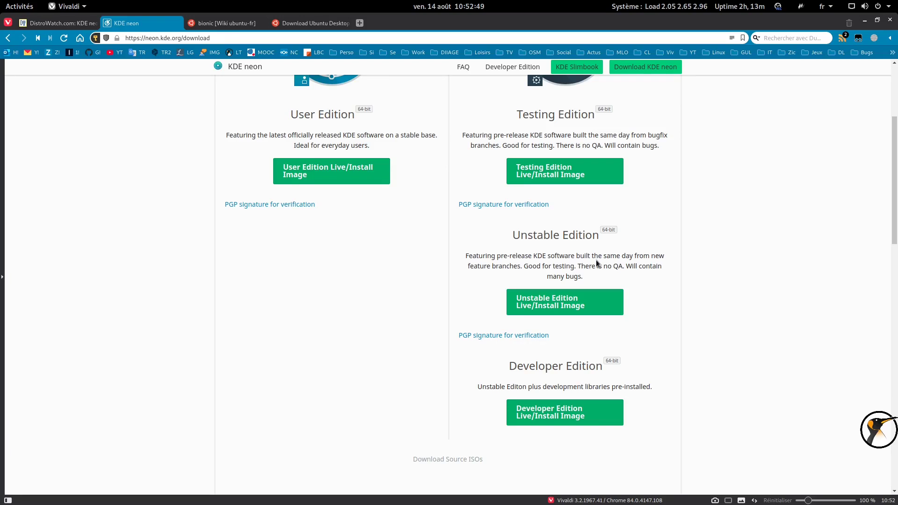
scroll(559, 321, "down", 3)
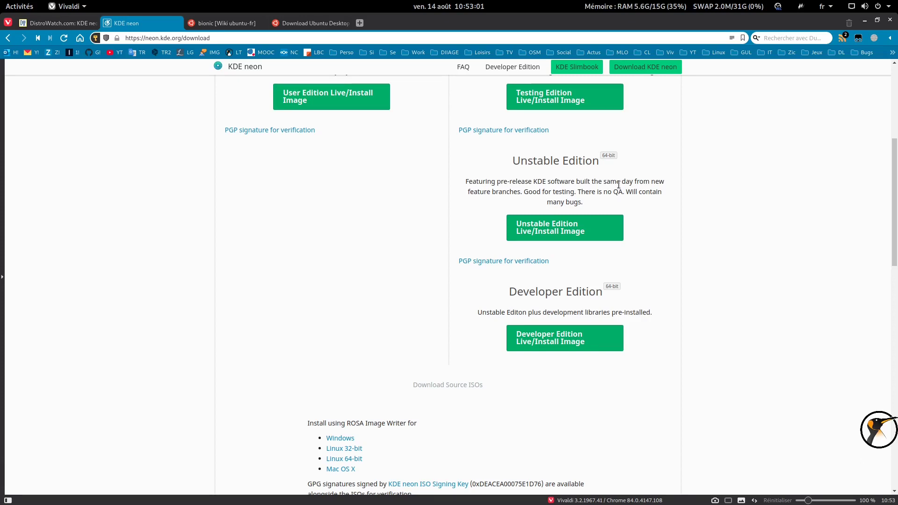
scroll(374, 191, "up", 6)
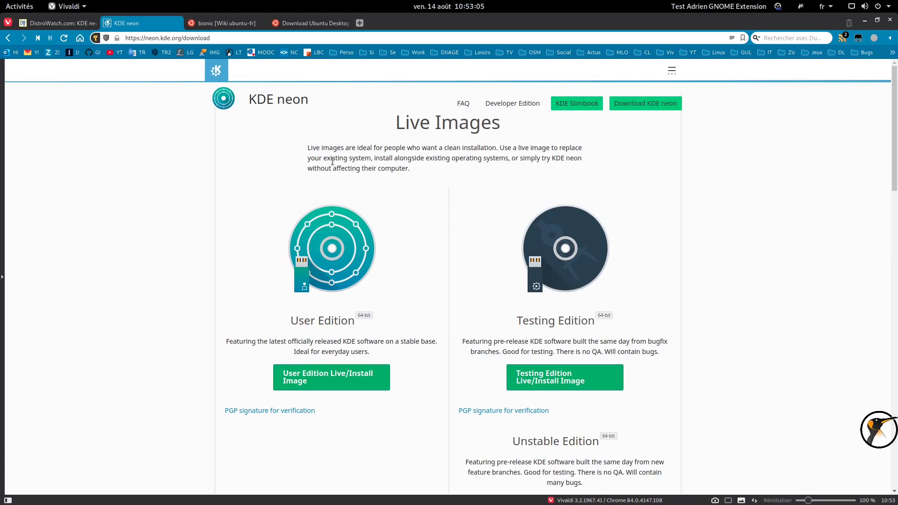
Step: Open the DistroWatch headline "KDE neon updates base system to Ubuntu 20.04" and highlight "18.04 to 20.04" in its text
left_click(64, 26)
scroll(254, 201, "down", 2)
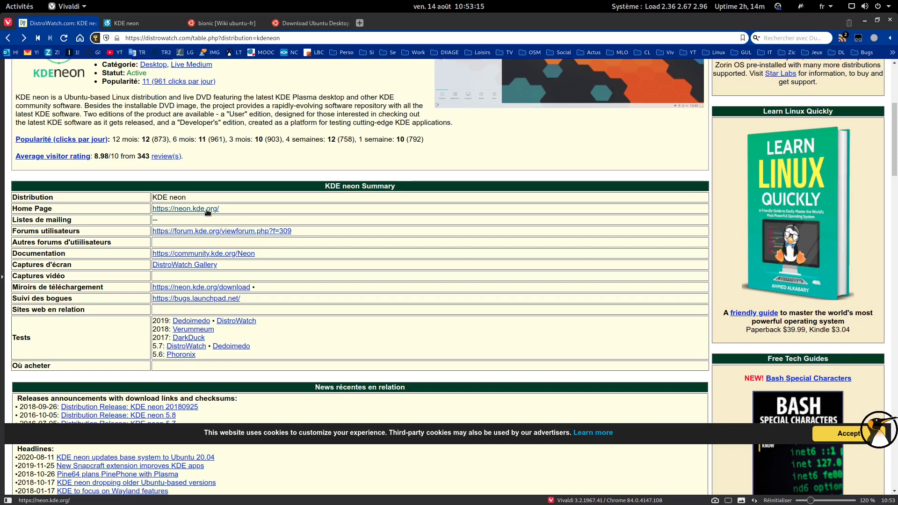
scroll(197, 290, "down", 3)
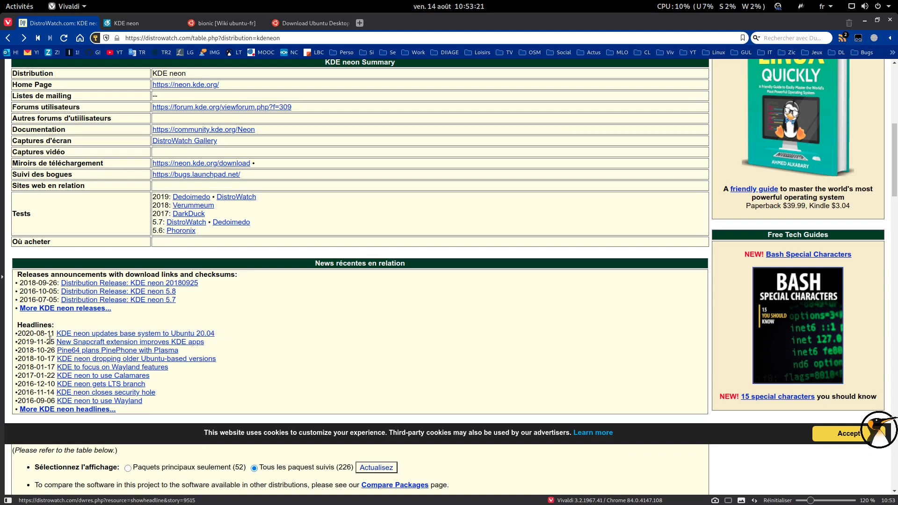
left_click(93, 334)
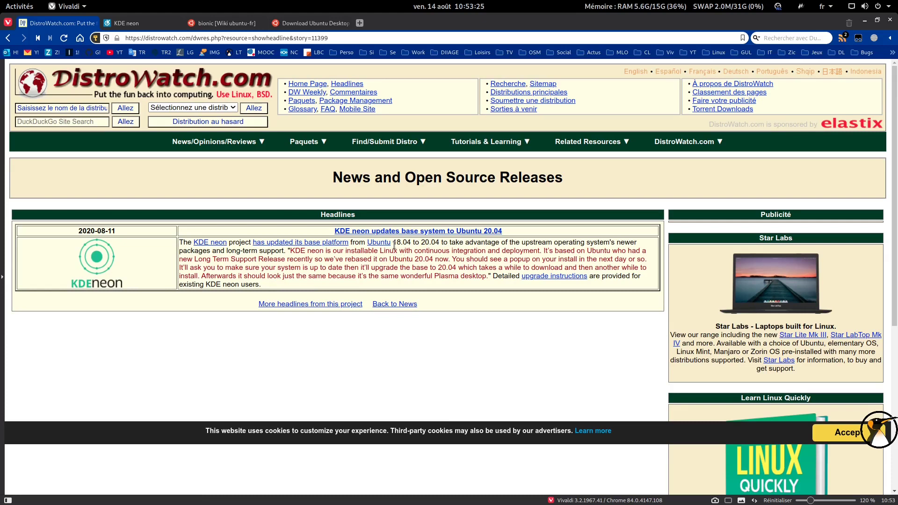
left_click_drag(391, 244, 440, 242)
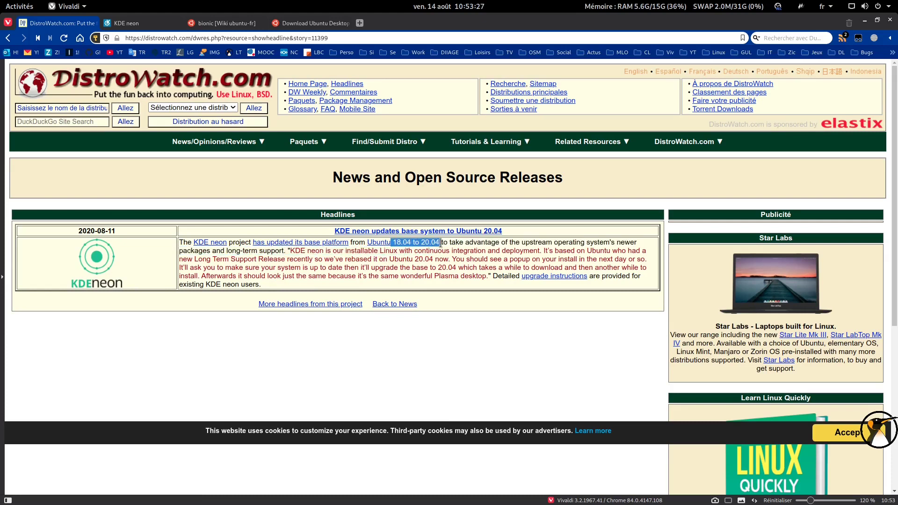
Step: Check the progress of the Discover updates in the KDE virtual machine, and return to the browser
left_click(801, 495)
type("x")
left_click(497, 290)
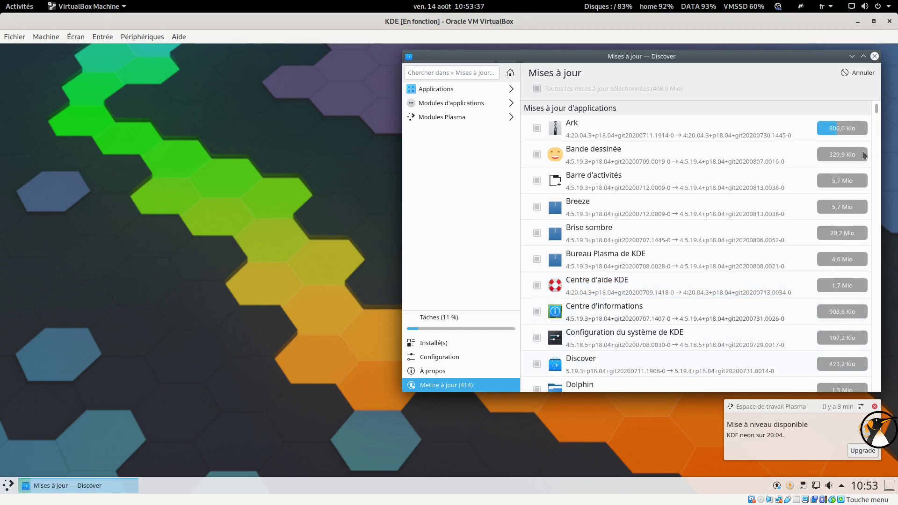
left_click(857, 21)
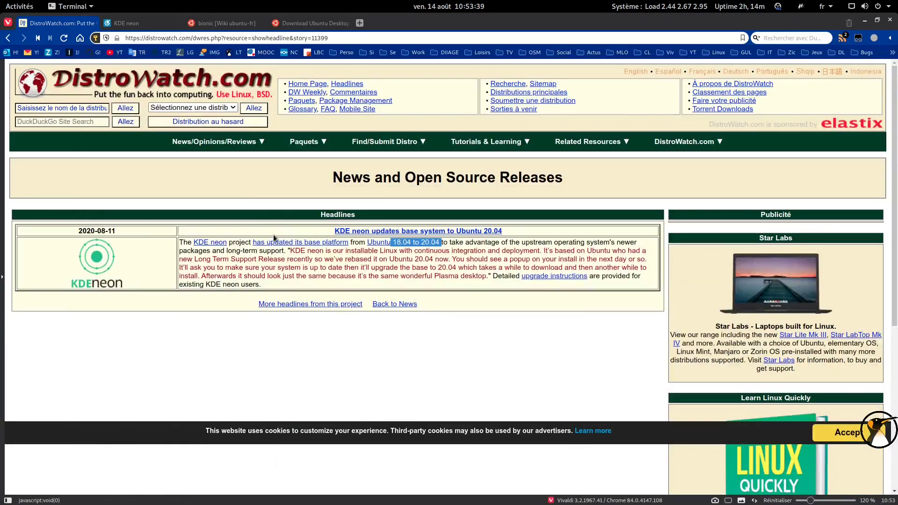
Step: Open the article's upgrade instructions in a new tab, highlight "20.04" in the introduction, and return to the DistroWatch article
middle_click(543, 276)
left_click(226, 23)
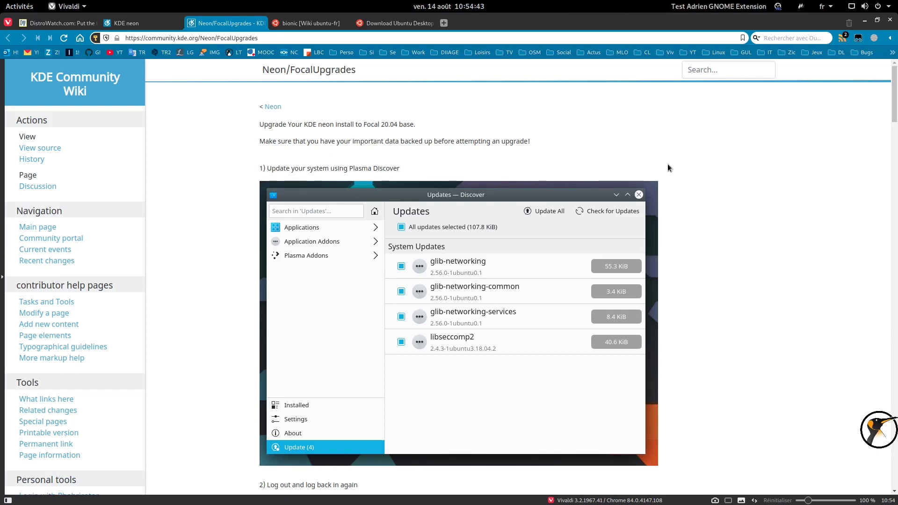
left_click_drag(380, 124, 399, 124)
mouse_move(63, 23)
left_click(63, 23)
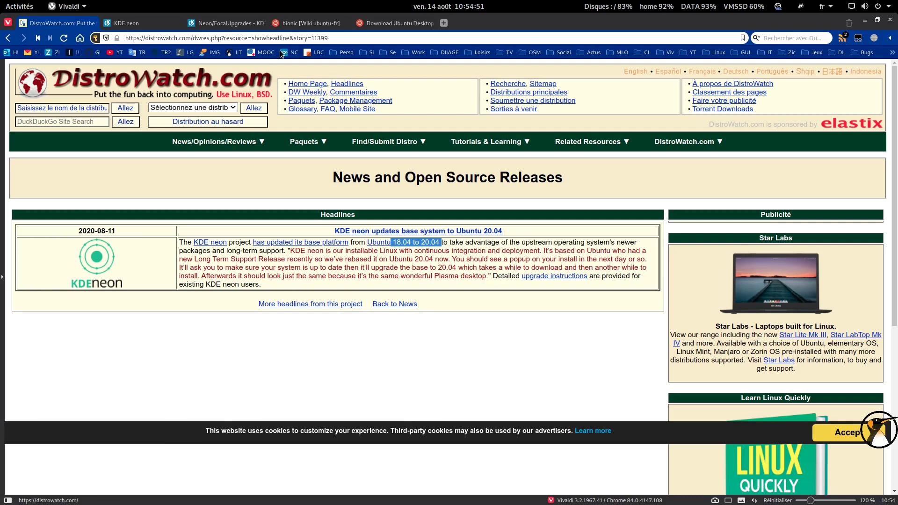
Step: Compare the support end dates of Ubuntu (GNOME) and Kubuntu on the Ubuntu 18.04 wiki page by highlighting each
left_click(288, 22)
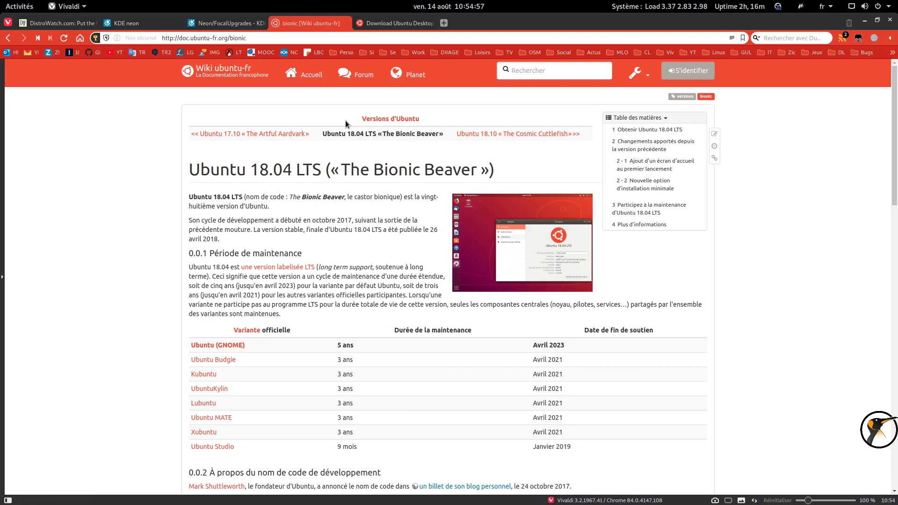
scroll(299, 342, "down", 1)
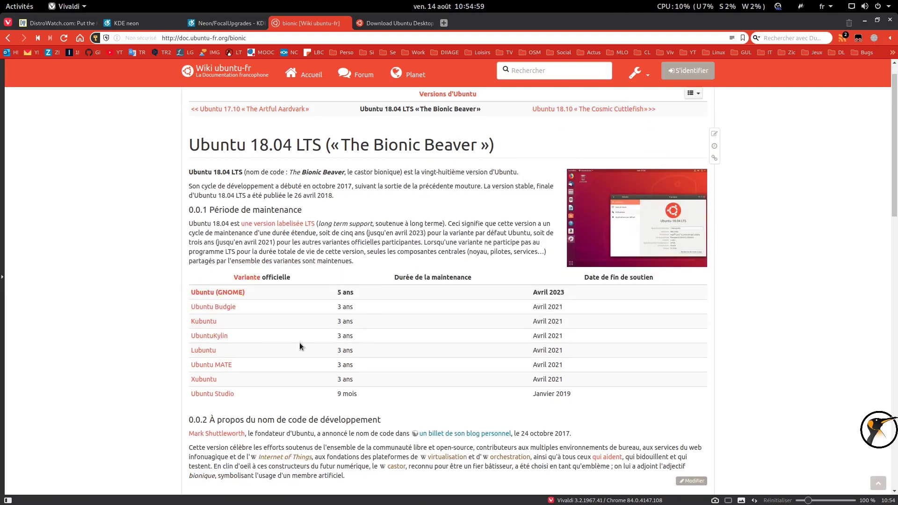
left_click_drag(529, 294, 571, 295)
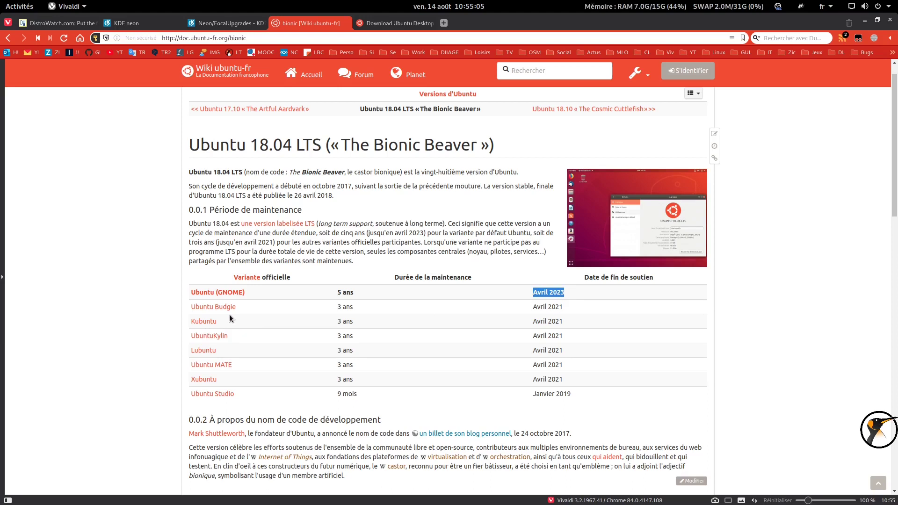
left_click(534, 322)
left_click_drag(534, 323, 565, 321)
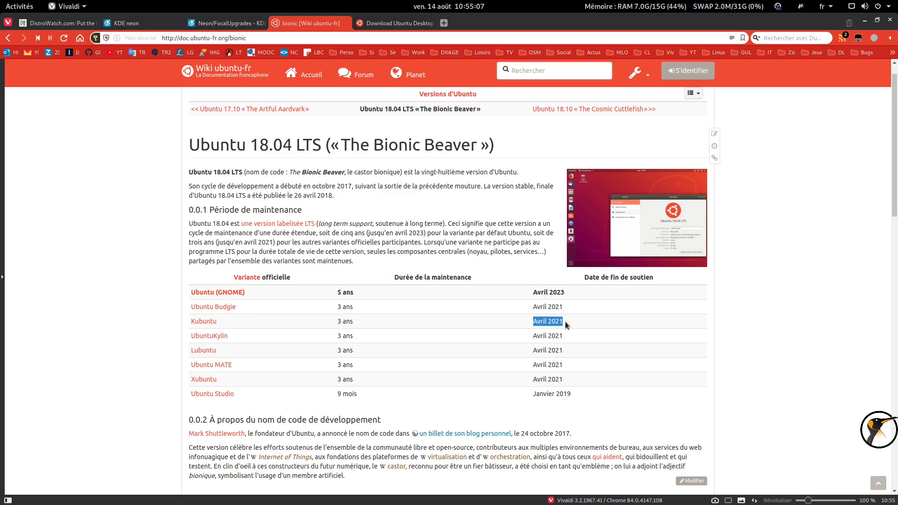
left_click_drag(534, 295, 565, 294)
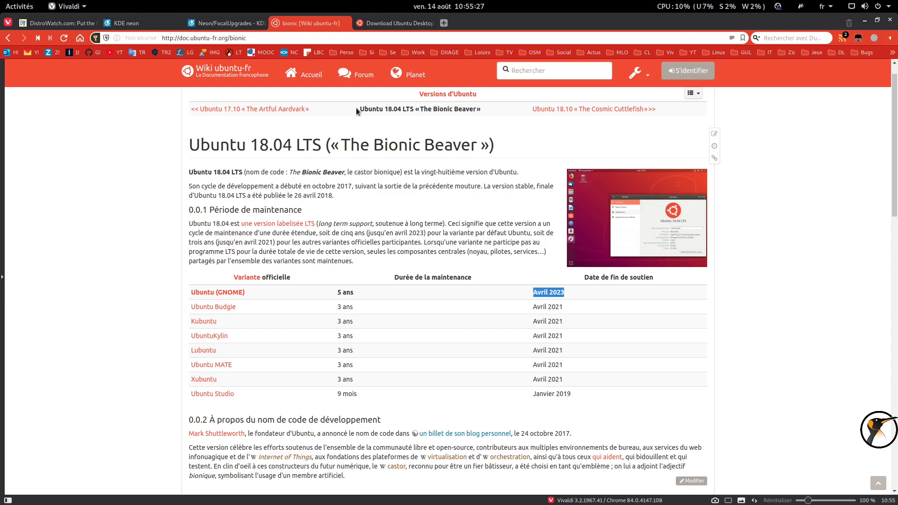
Step: Highlight the version number of the LTS release offered on the Ubuntu Desktop download page
left_click(372, 26)
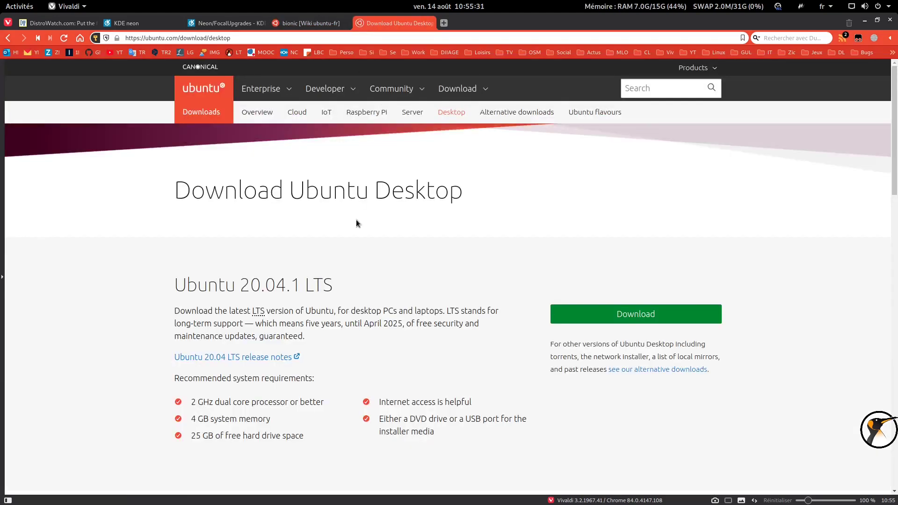
scroll(341, 223, "down", 1)
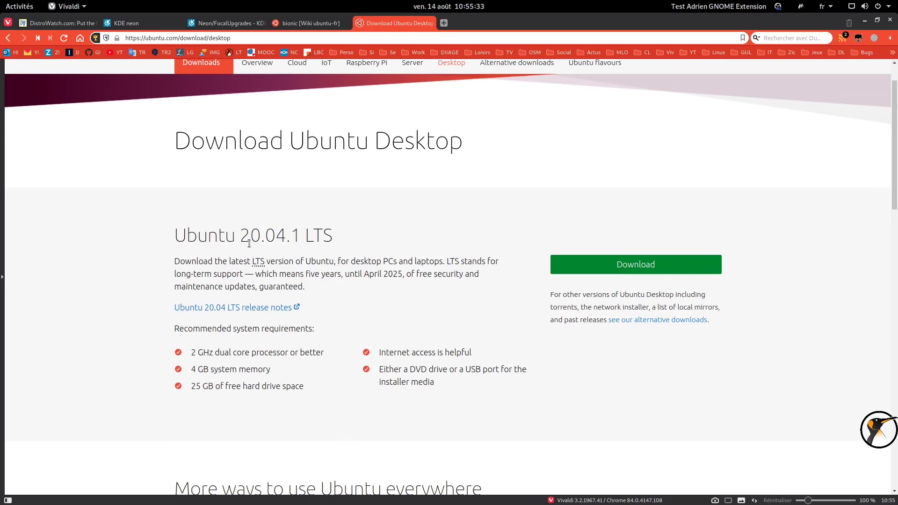
left_click_drag(239, 235, 298, 235)
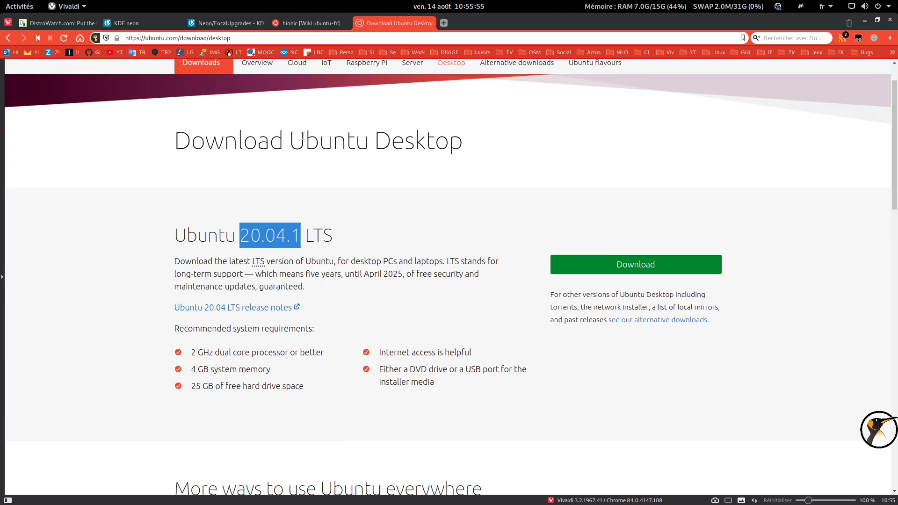
Step: Review the KDE neon upgrade instructions on the FocalUpgrades wiki page, from updating with Discover to starting the upgrade
left_click(224, 23)
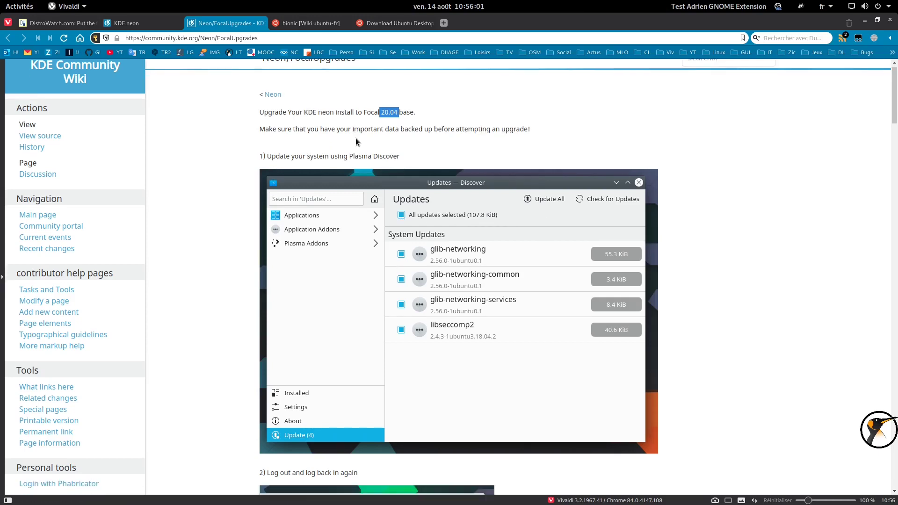
scroll(355, 138, "down", 3)
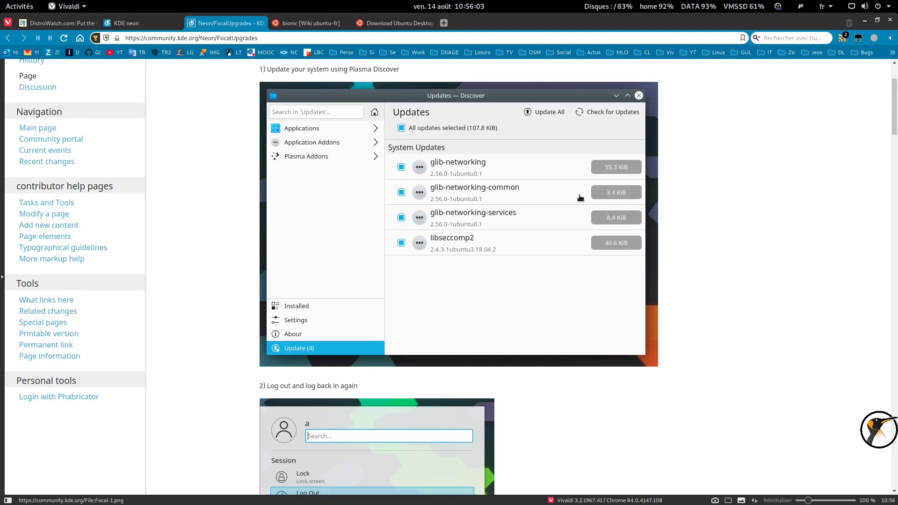
scroll(564, 197, "down", 4)
scroll(564, 196, "down", 5)
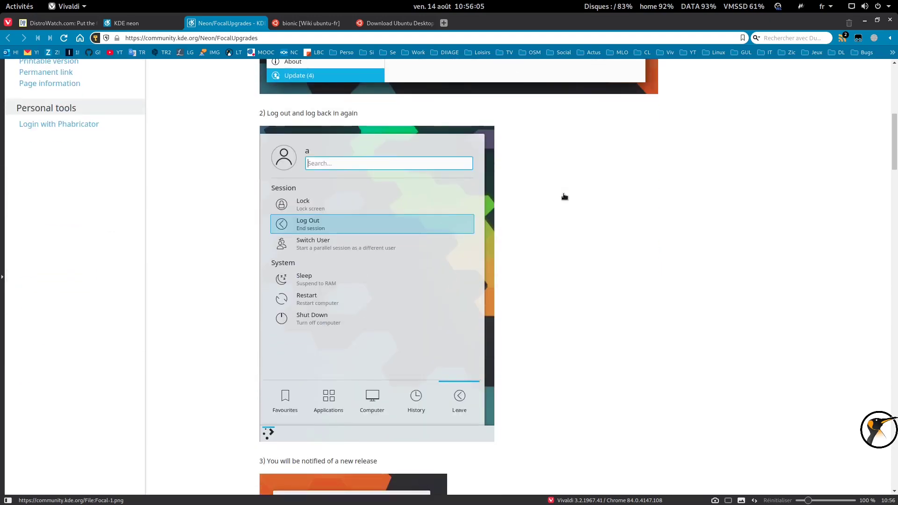
scroll(367, 220, "down", 8)
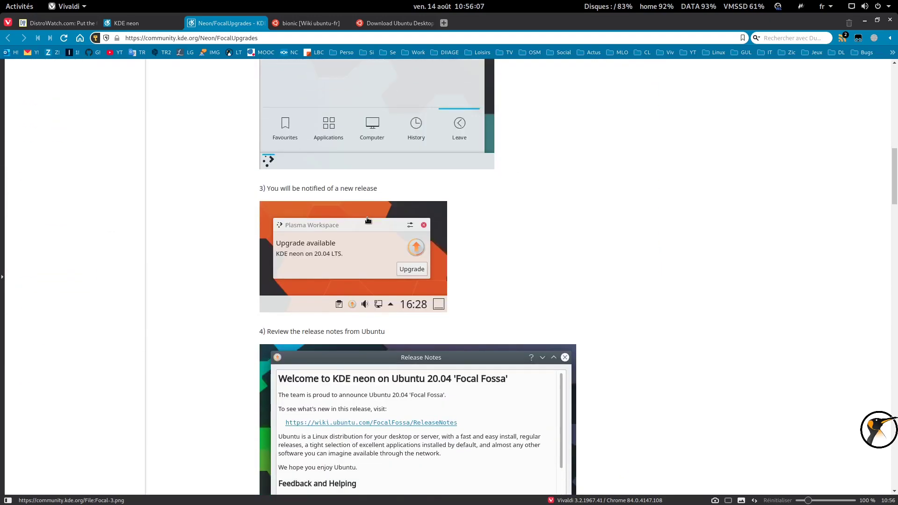
scroll(367, 221, "down", 3)
scroll(447, 167, "down", 8)
scroll(446, 167, "down", 10)
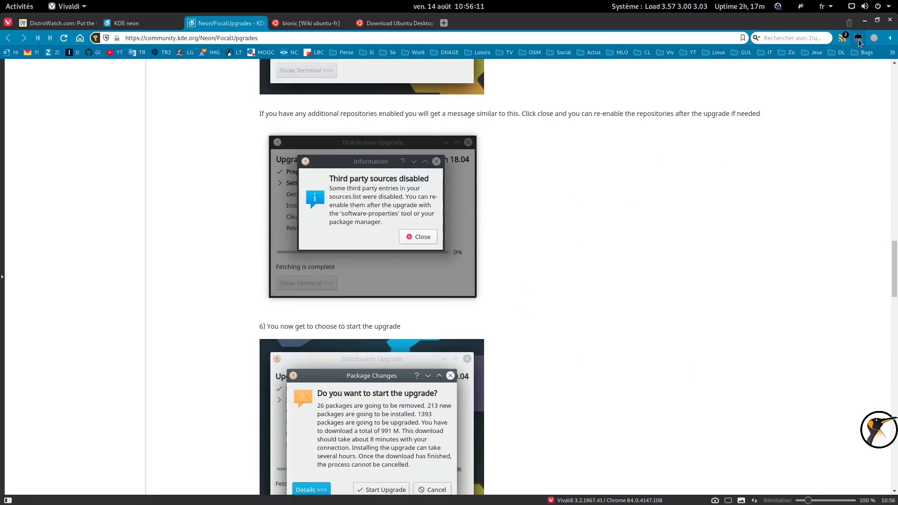
Step: Switch to the KDE virtual machine and open its application launcher
left_click(864, 20)
left_click(802, 496)
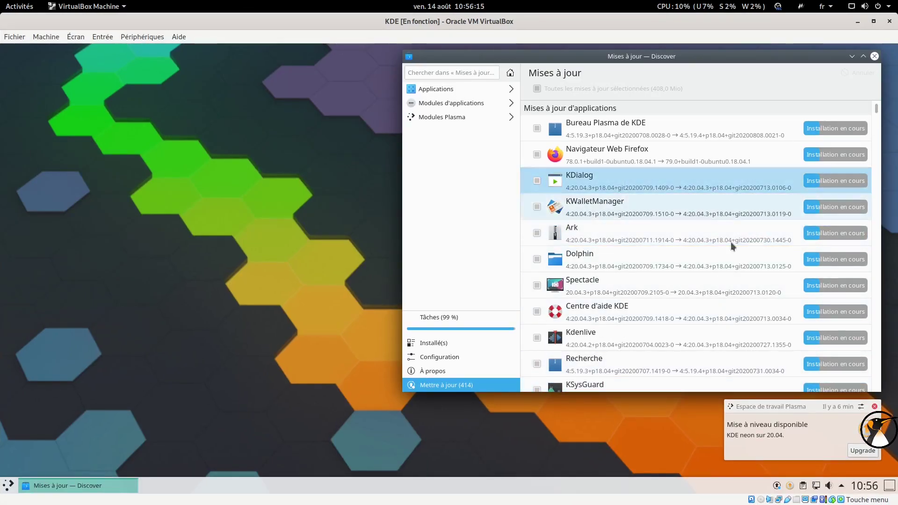
left_click(118, 405)
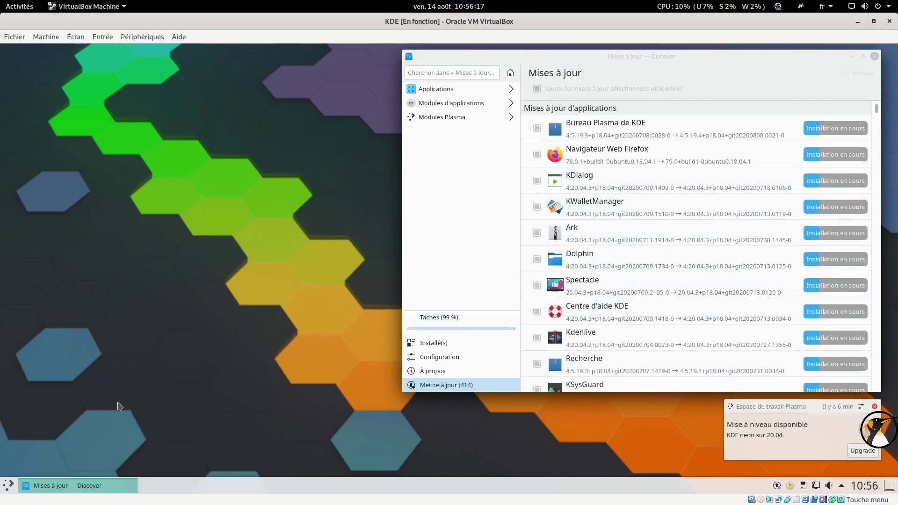
key("super")
type("terl")
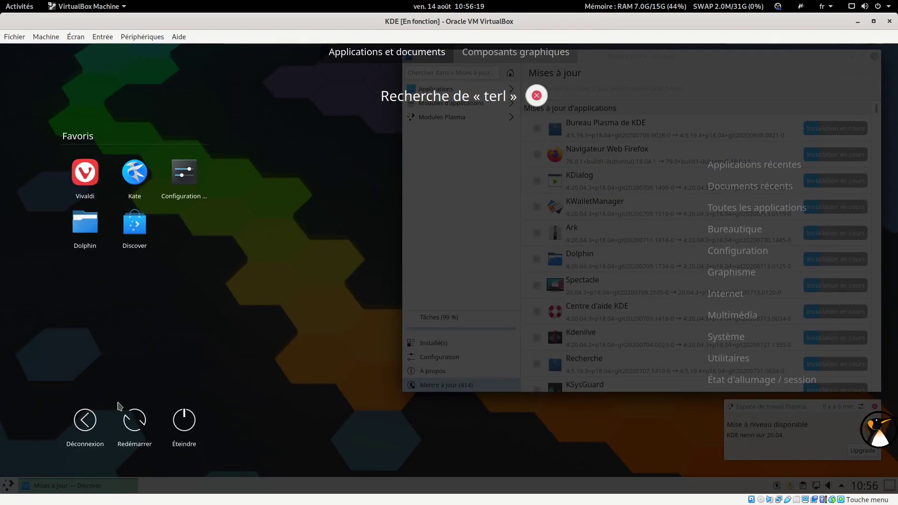
key("BackSpace")
type("m")
key("BackSpace")
key("BackSpace")
key("BackSpace")
key("BackSpace")
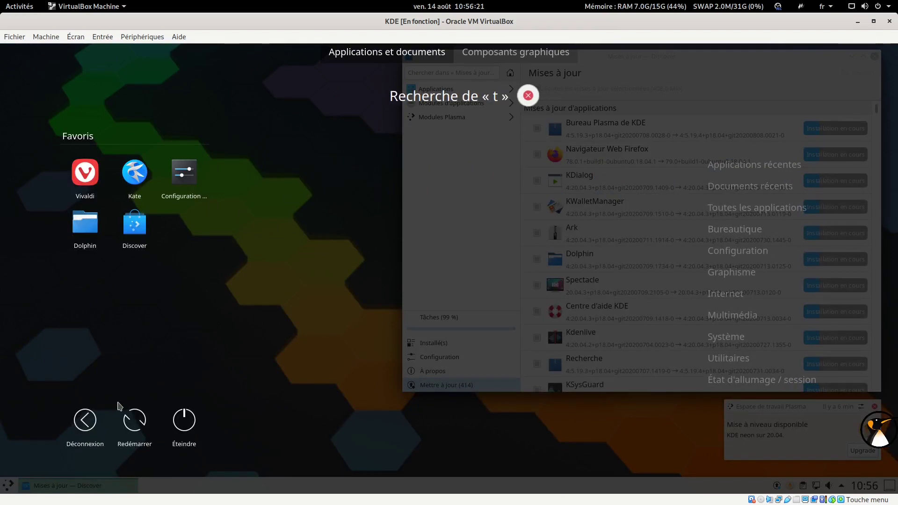
type("konsol")
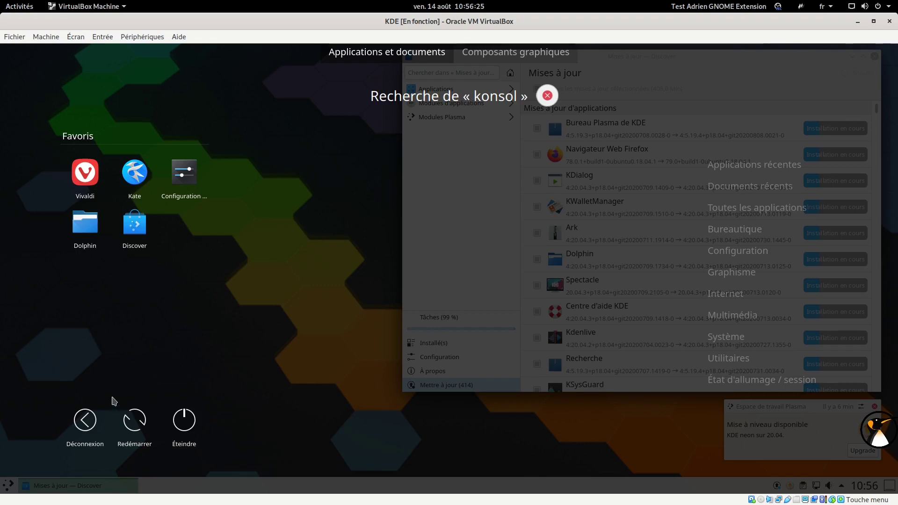
key("Escape")
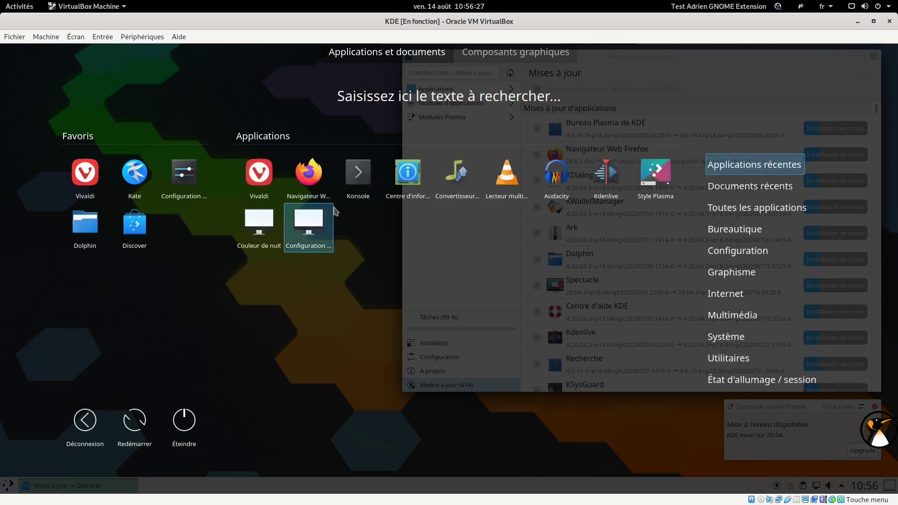
Step: Launch Konsole from the recent applications and tile it side by side with Discover, each filling half the desktop
left_click(357, 185)
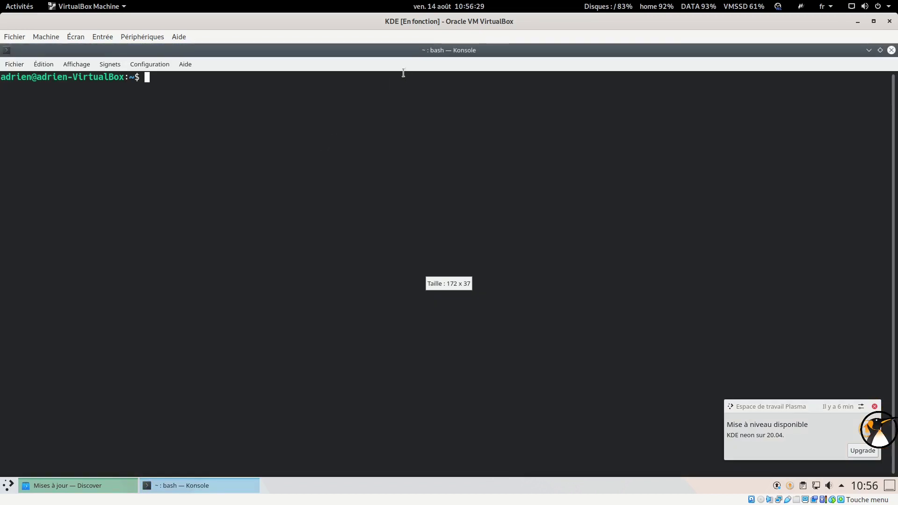
left_click_drag(415, 50, 1, 127)
left_click_drag(618, 55, 897, 141)
Step: Start a root shell in Konsole with sudo -i, authenticating with the account password
left_click(307, 215)
type("sudo -")
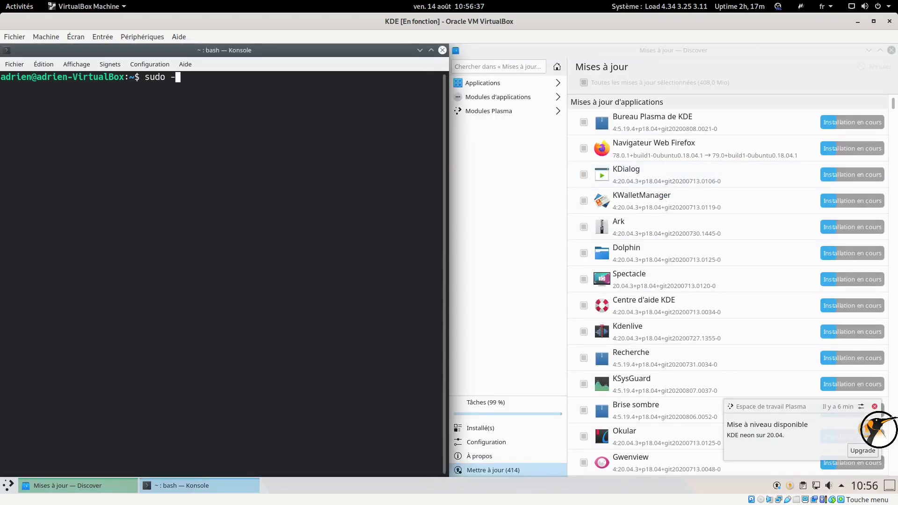
key("Return")
key("Return")
key("Up")
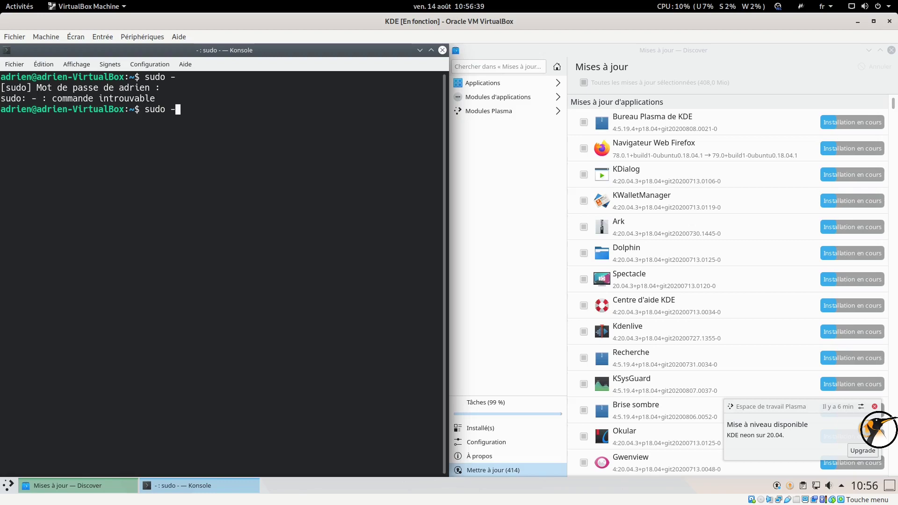
type("i")
key("Return")
Step: Check the distribution details with lsb_release -a and highlight the release number in the output
type("lsb_release -a")
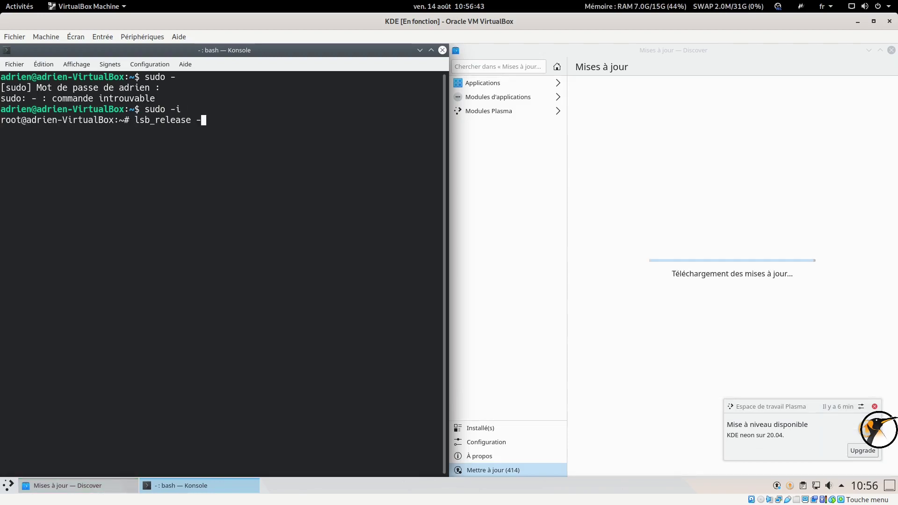
key("Return")
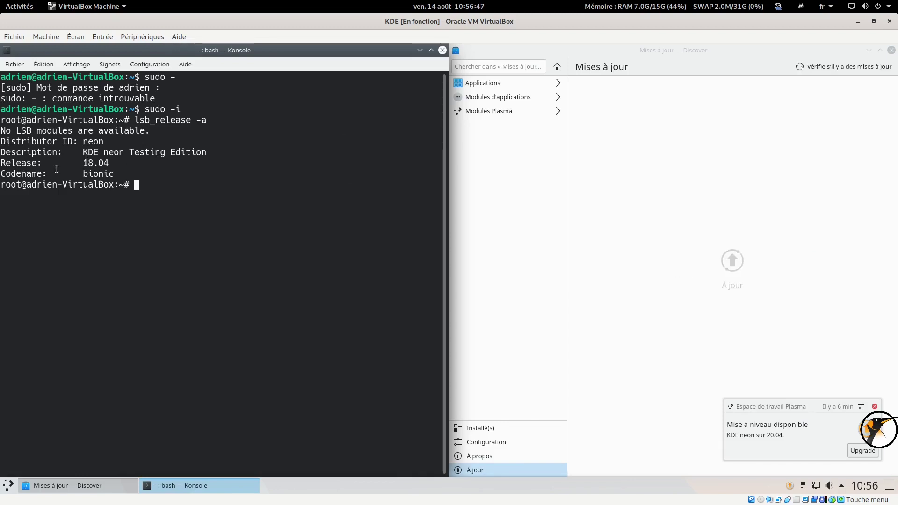
left_click_drag(82, 163, 159, 157)
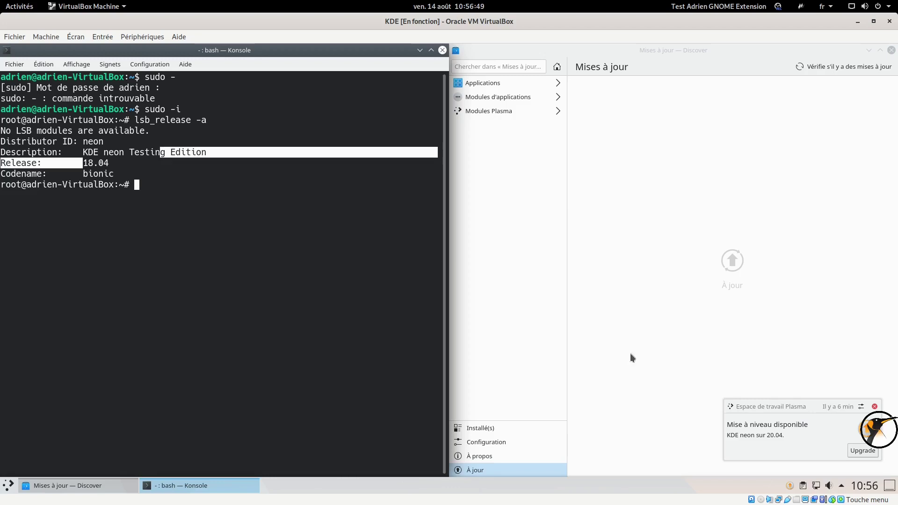
double_click(95, 163)
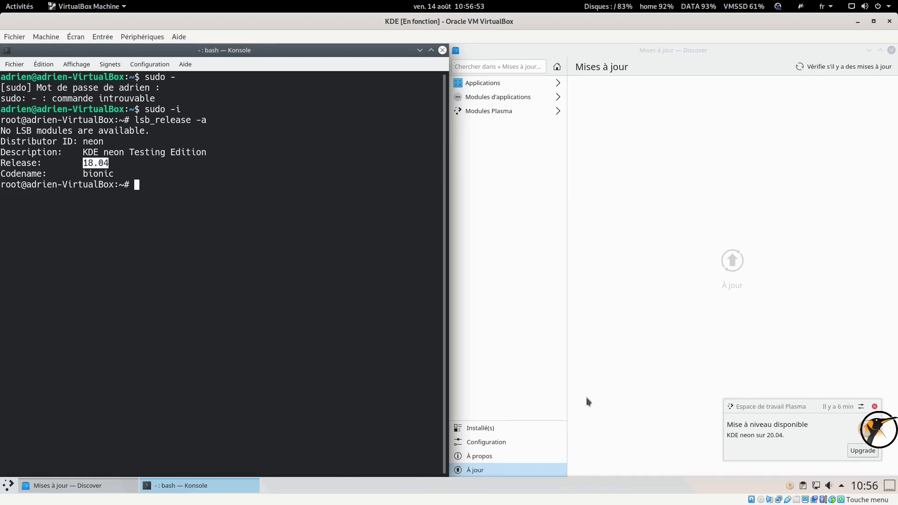
Step: Check the kernel with uname -a and highlight its version in the output
left_click(256, 277)
type("uname -a")
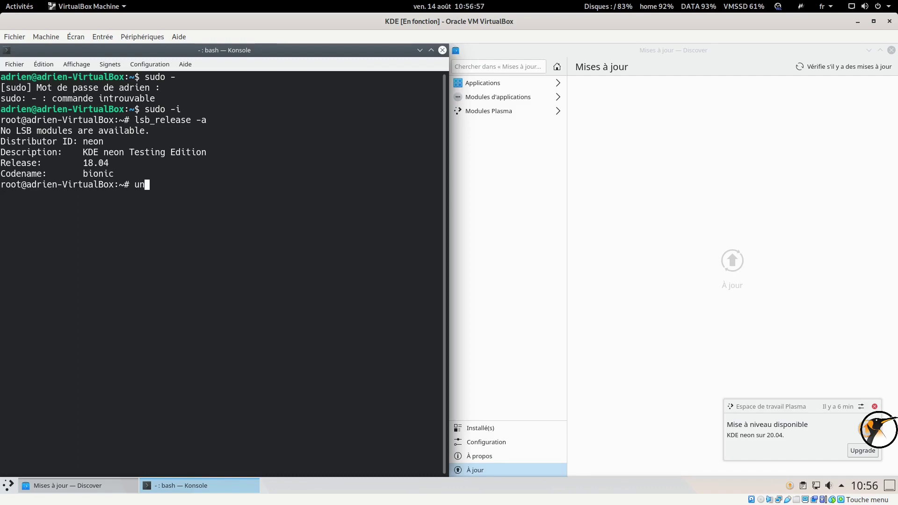
key("Return")
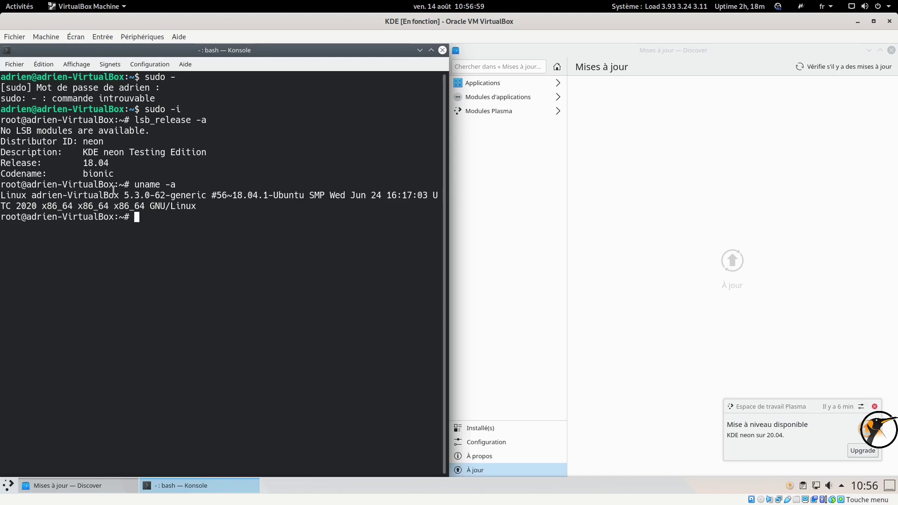
left_click_drag(124, 195, 213, 196)
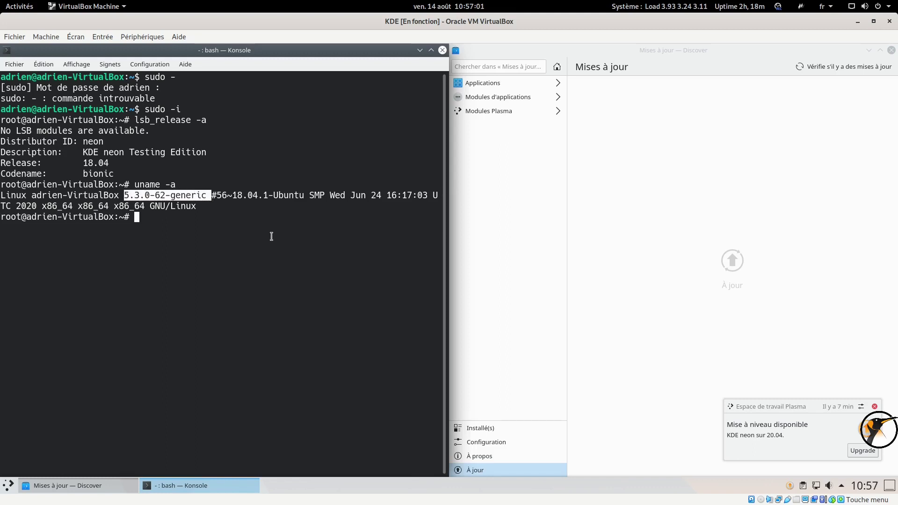
left_click(254, 250)
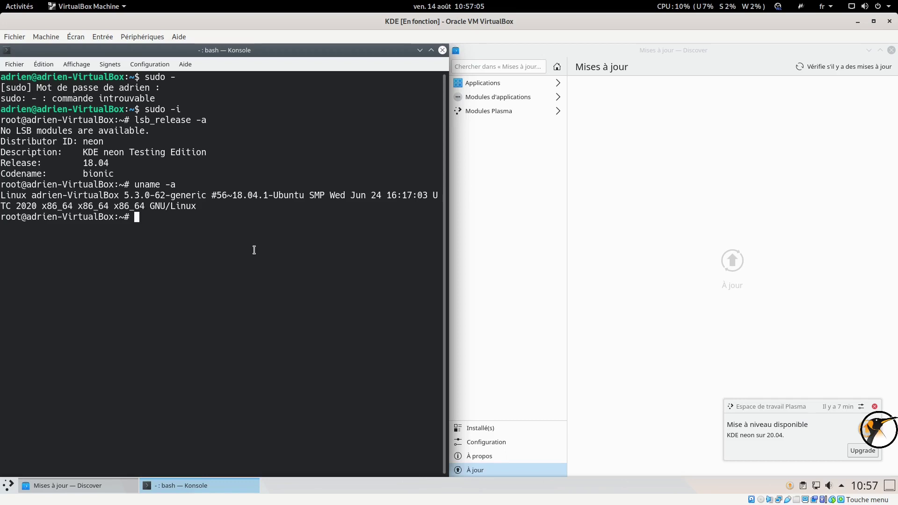
Step: Find the system's installation date with tune2fs -l /dev/sda1 | grep created, and highlight the date in the output
type("tune2fs -l ")
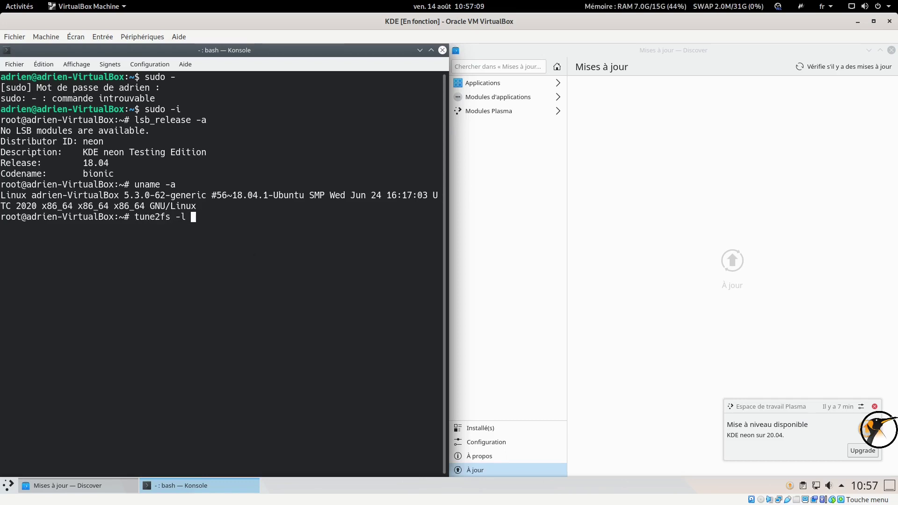
type("/dev/sda")
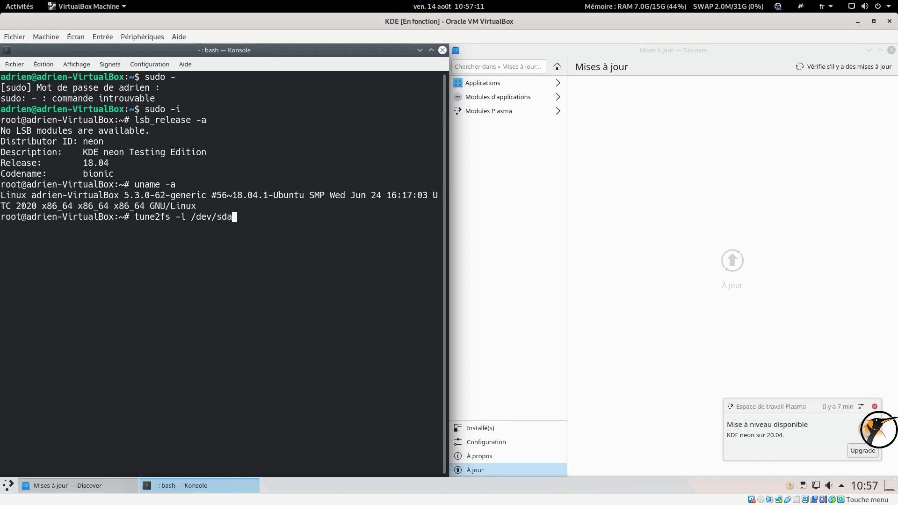
type("1 |")
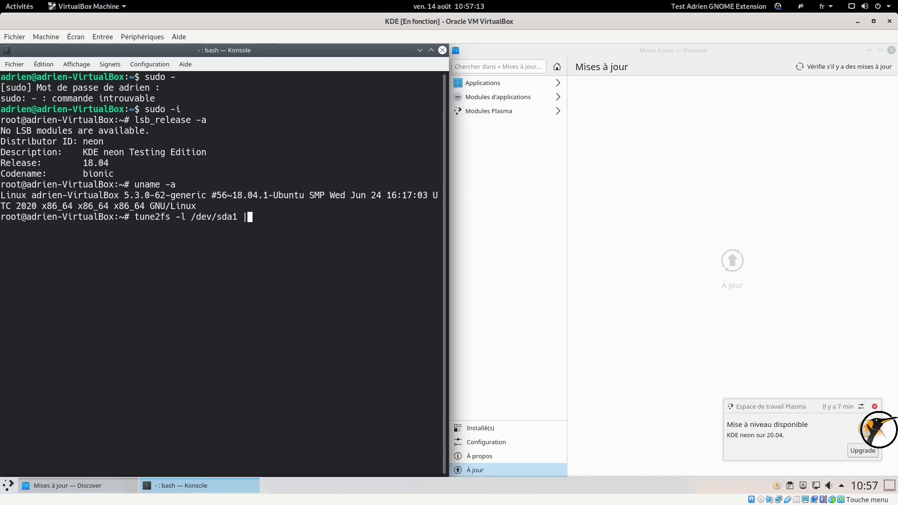
type(" grep created")
key("Return")
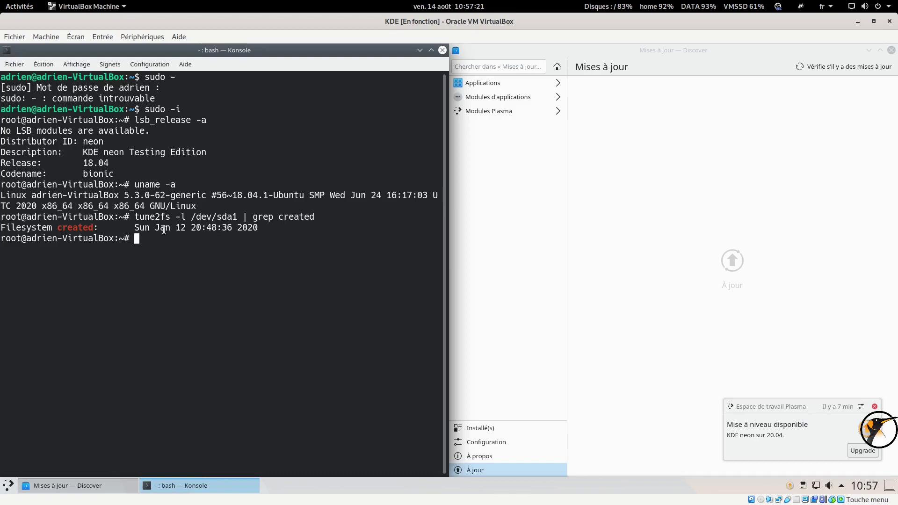
left_click_drag(154, 229, 268, 227)
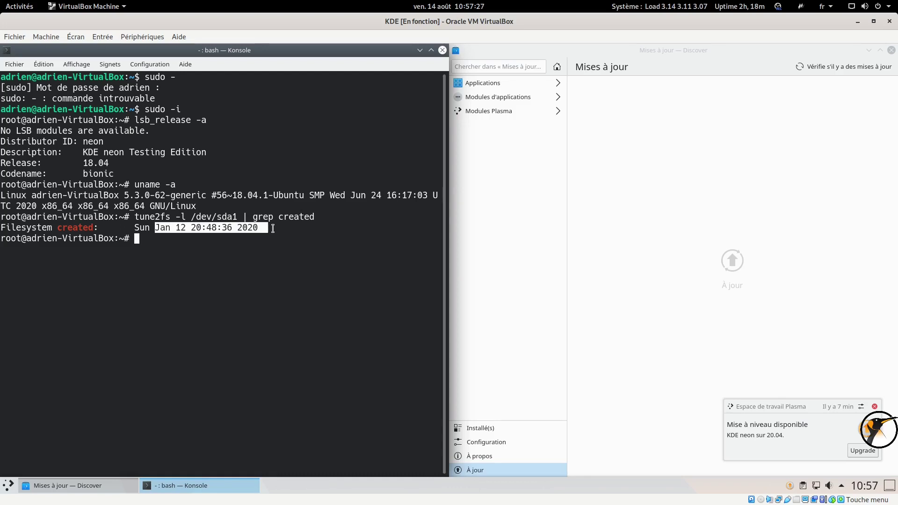
Step: Check the login history with the last command
left_click(232, 221)
type("last")
key("Return")
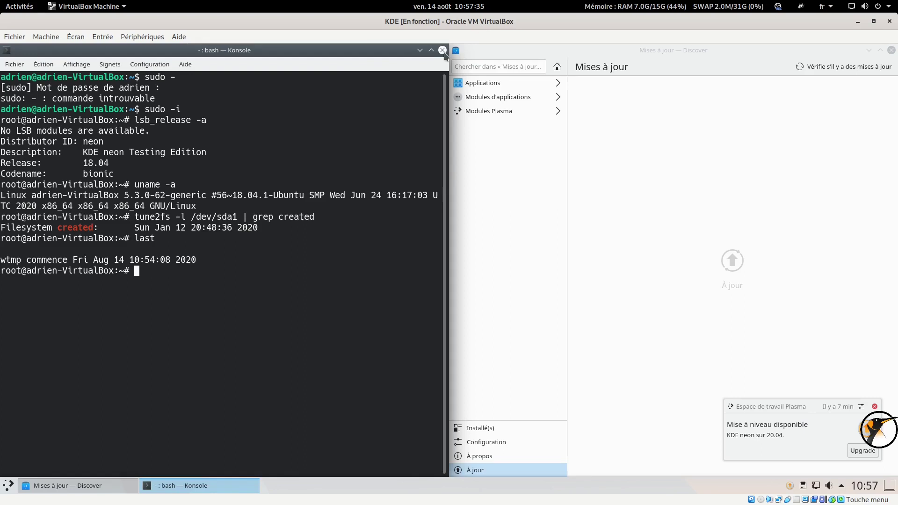
Step: Minimize Konsole, search Discover for chromium, and install Navigateur Web Chromium, authorizing it with the account password
left_click(420, 50)
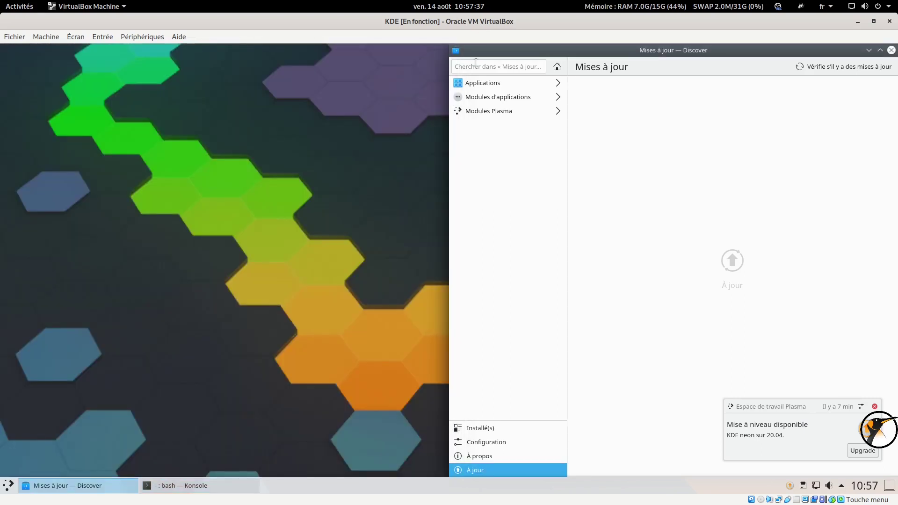
left_click(487, 69)
type("chrom")
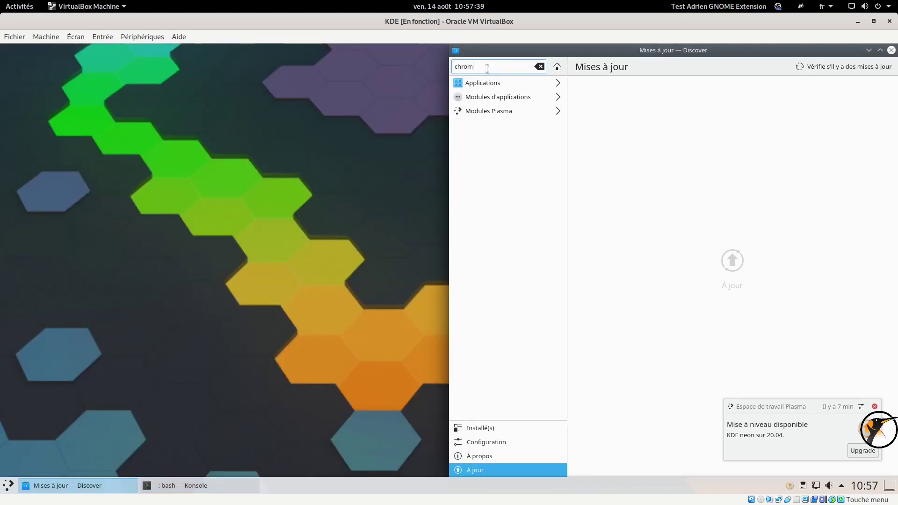
type("ium")
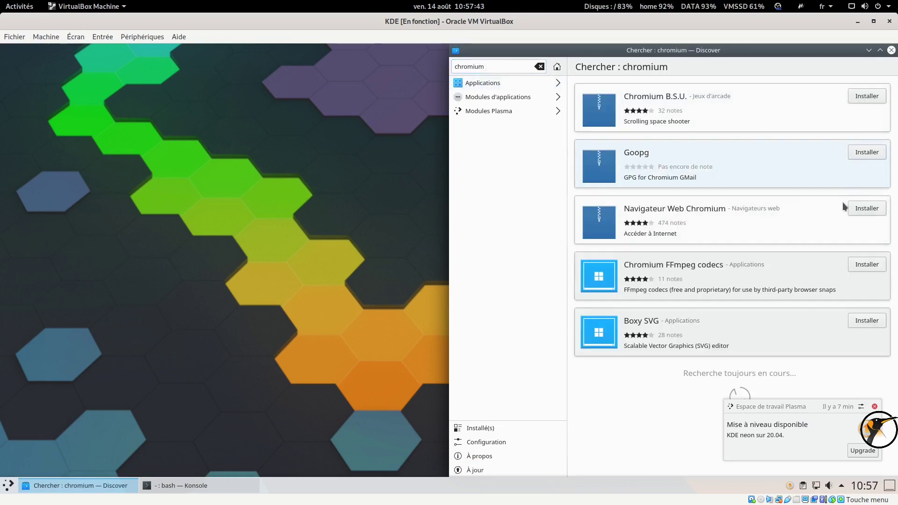
left_click(866, 206)
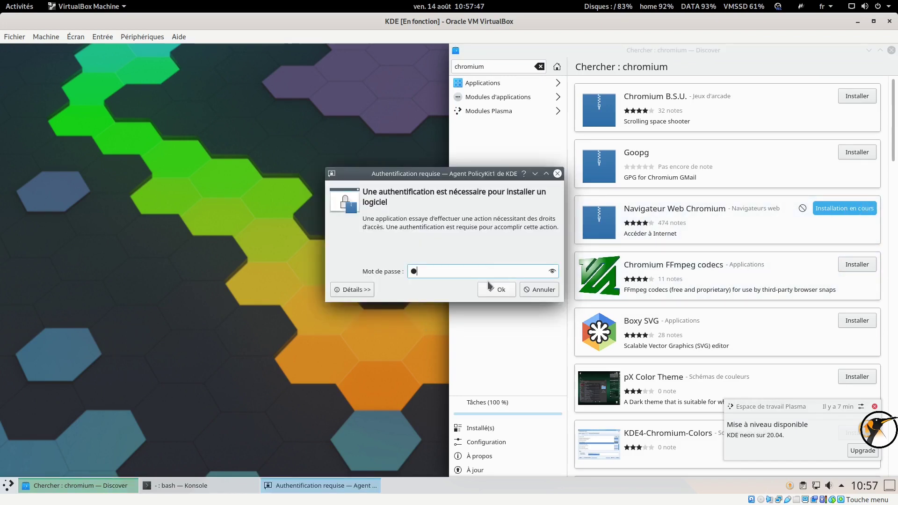
left_click(491, 285)
Step: Check the full list of installed applications in the launcher for the Navigateur Web Chromium entry, then close the launcher
key("super")
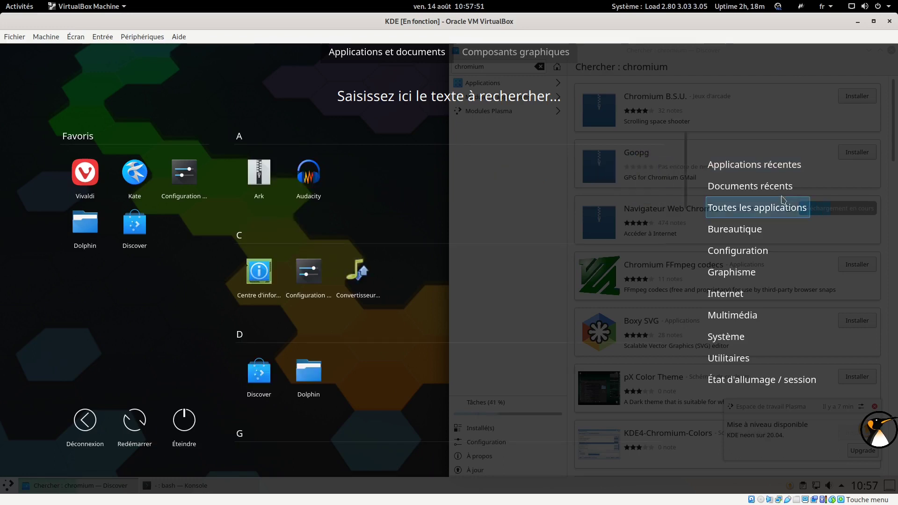
mouse_move(769, 196)
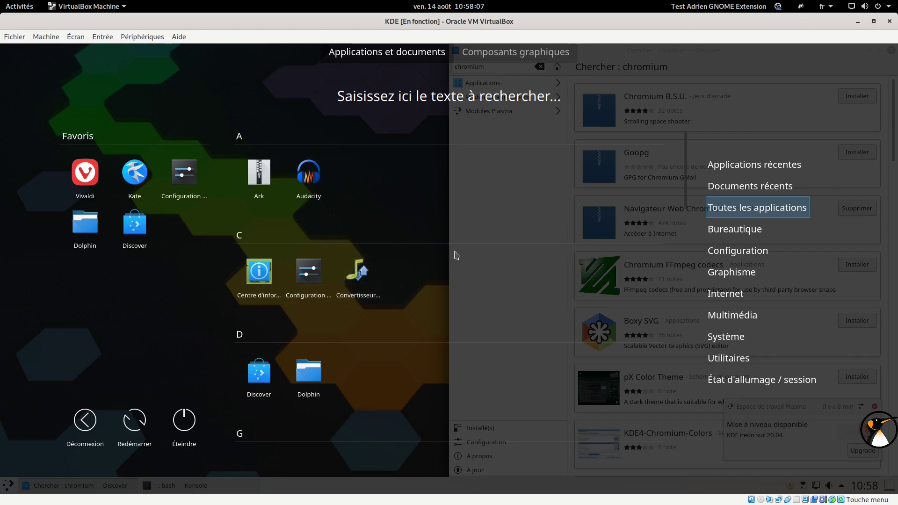
left_click_drag(686, 189, 683, 333)
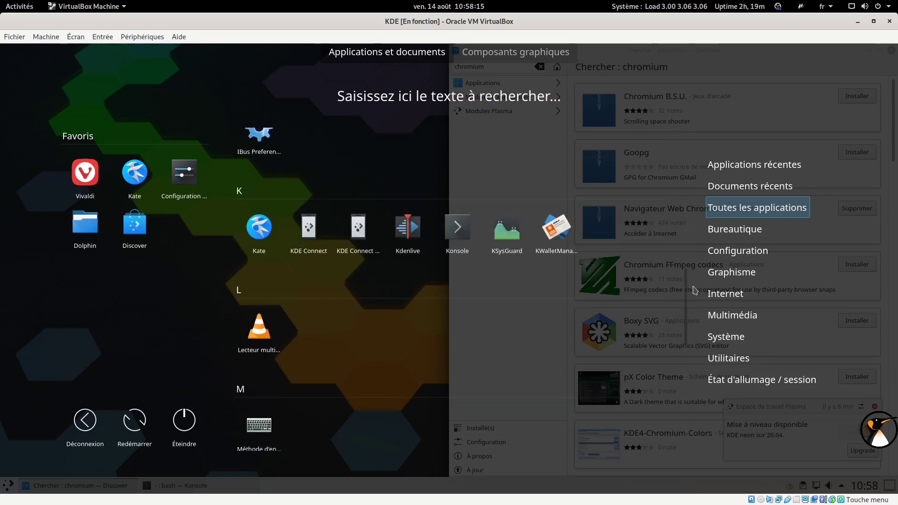
left_click_drag(688, 299, 683, 322)
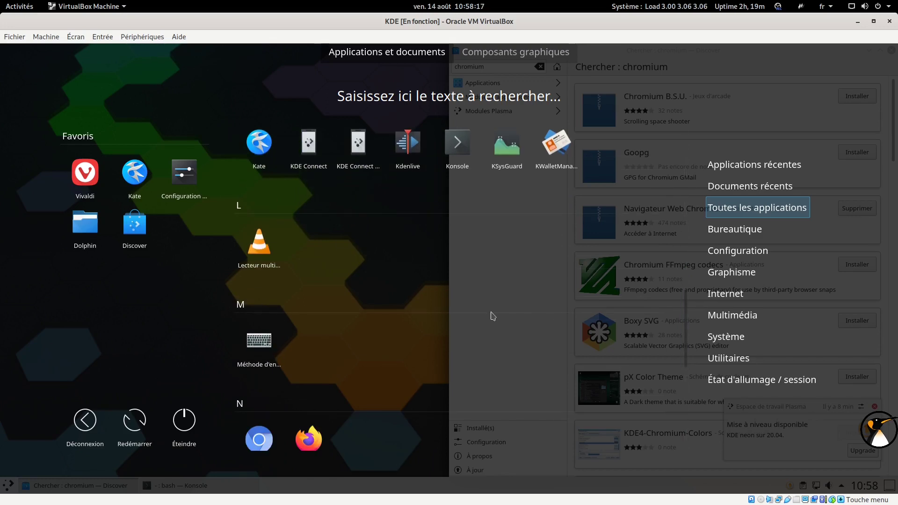
scroll(683, 384, "down", 1)
scroll(684, 384, "down", 3)
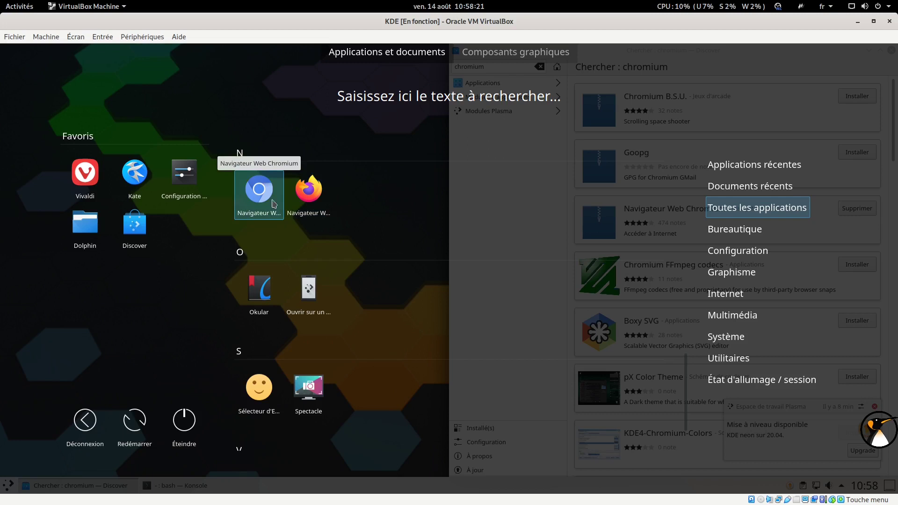
scroll(287, 318, "down", 2)
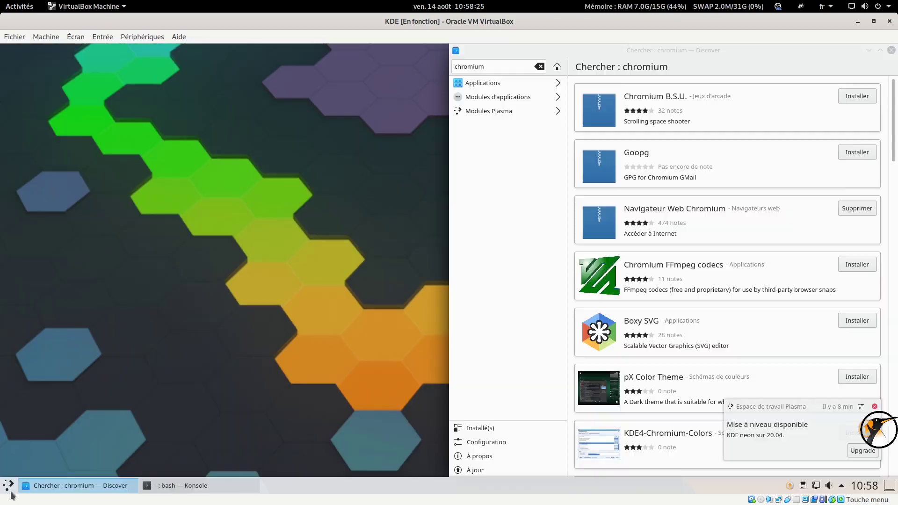
left_click(11, 491)
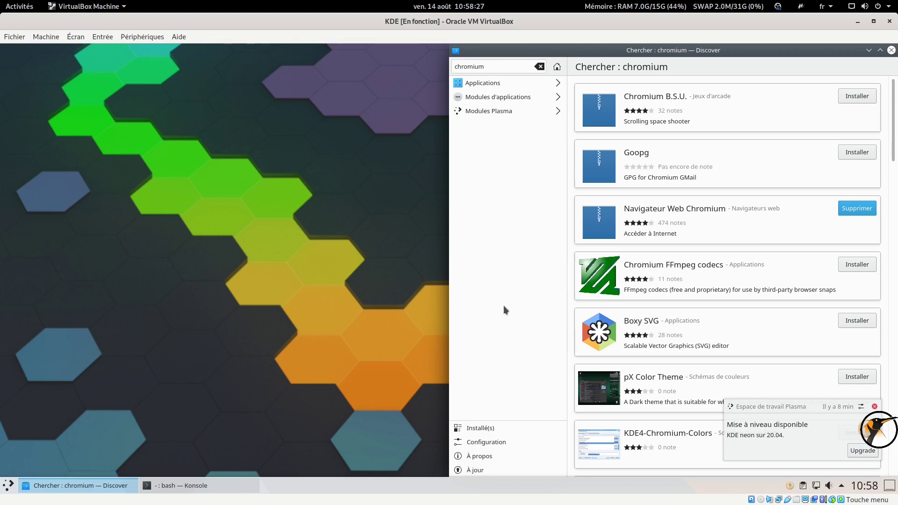
Step: Close both the Discover window and the Konsole window to leave an empty desktop
left_click(891, 51)
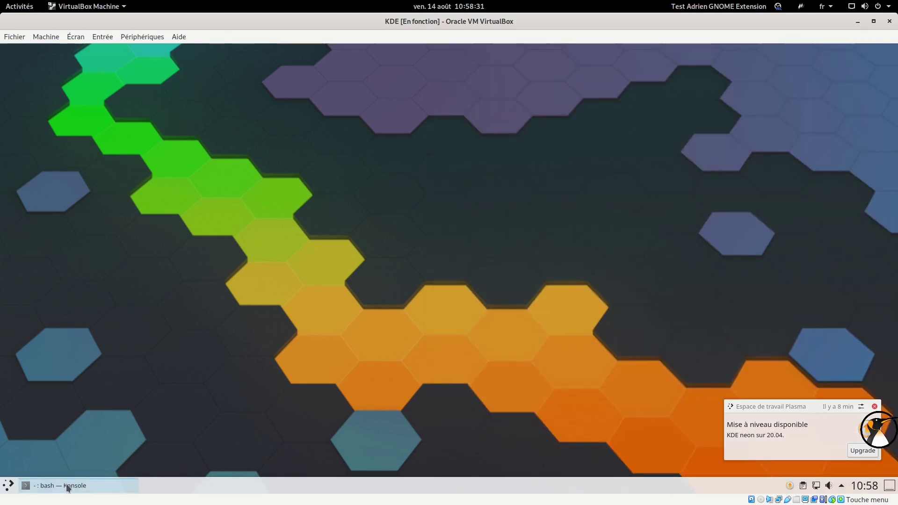
left_click(55, 485)
left_click(442, 50)
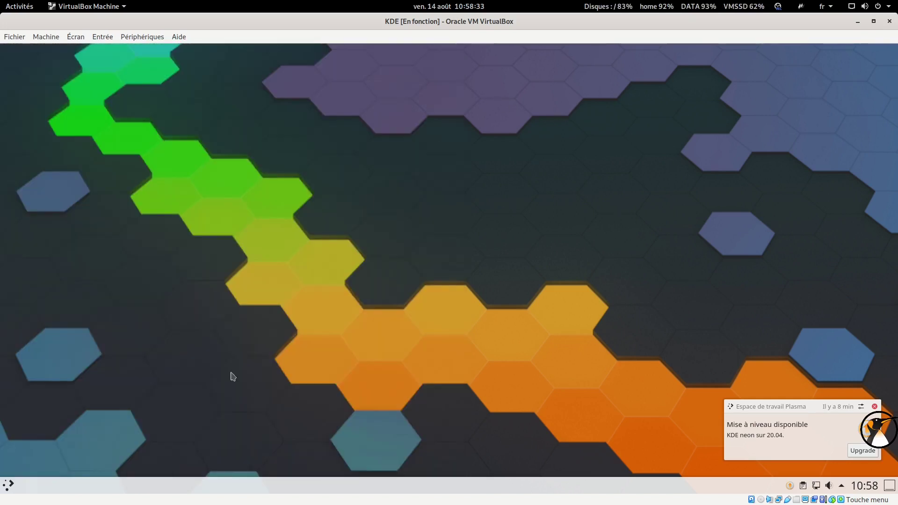
Step: Replace the full-screen application dashboard with the alternative Lanceur d'application and open it
left_click(8, 485)
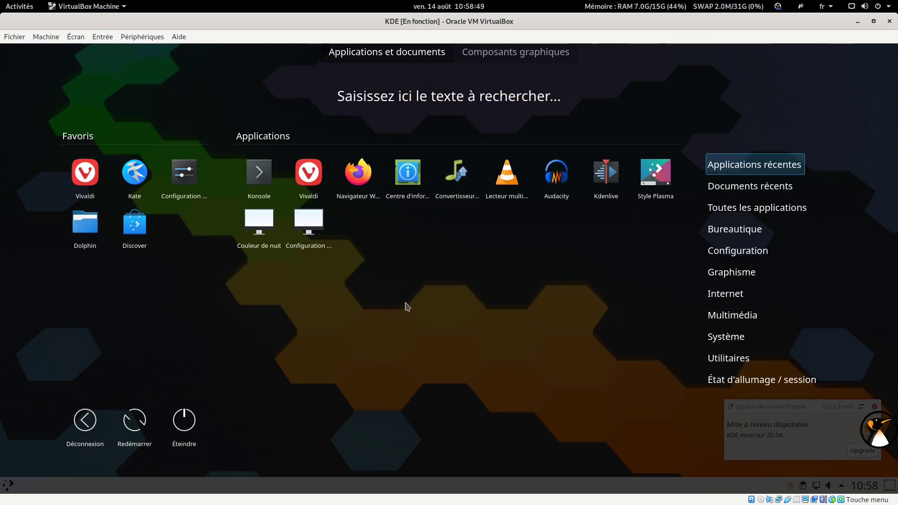
left_click(8, 485)
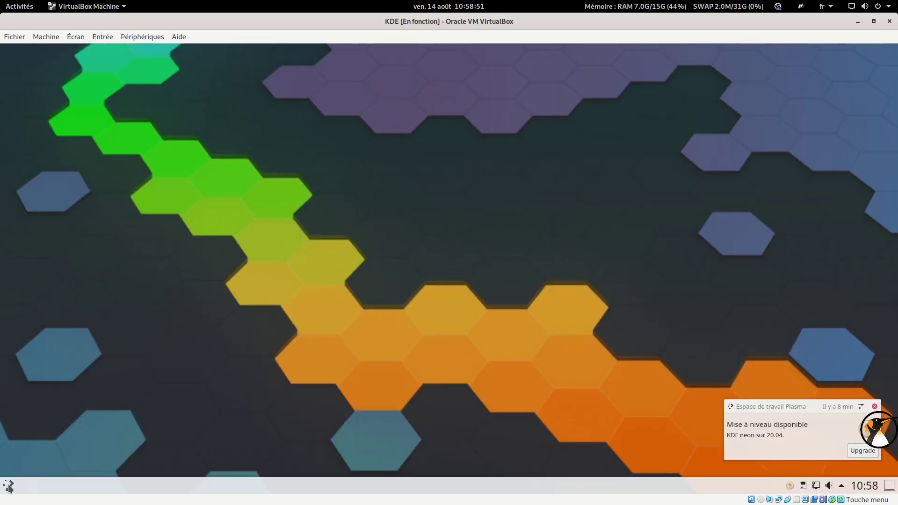
left_click(9, 485)
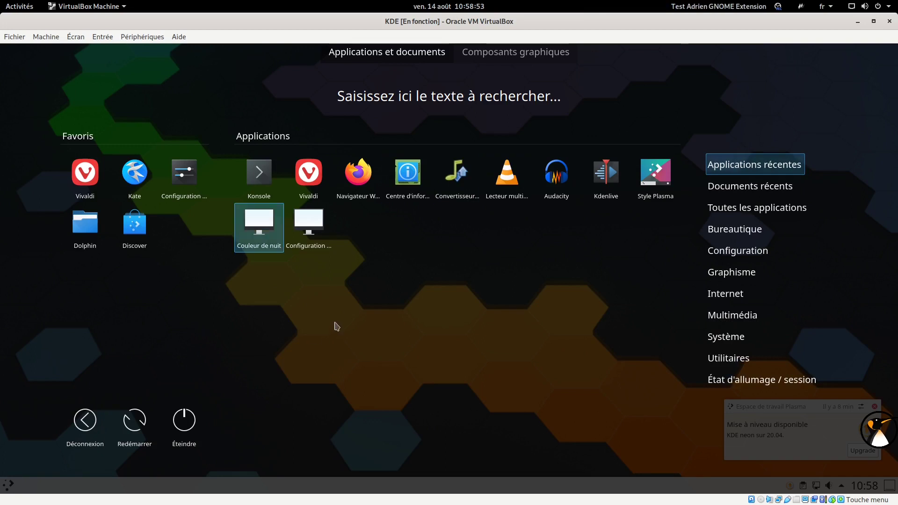
right_click(5, 483)
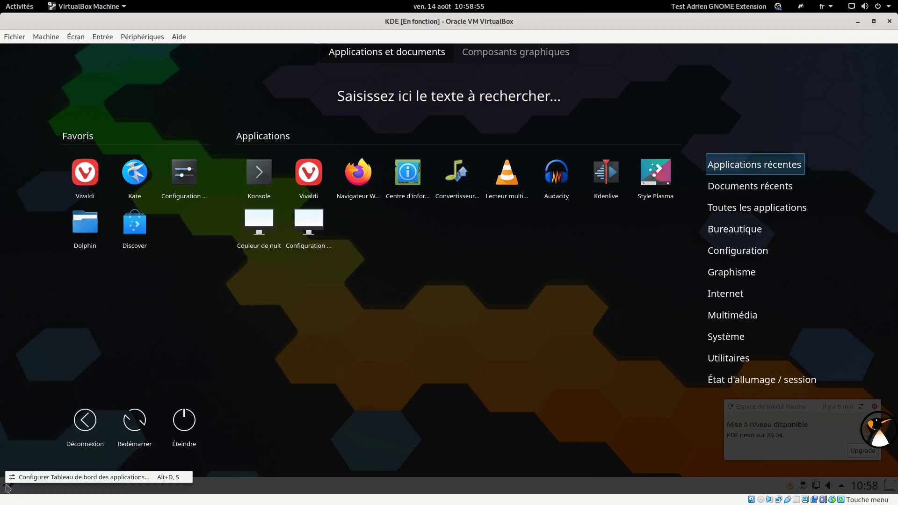
left_click(6, 488)
right_click(8, 485)
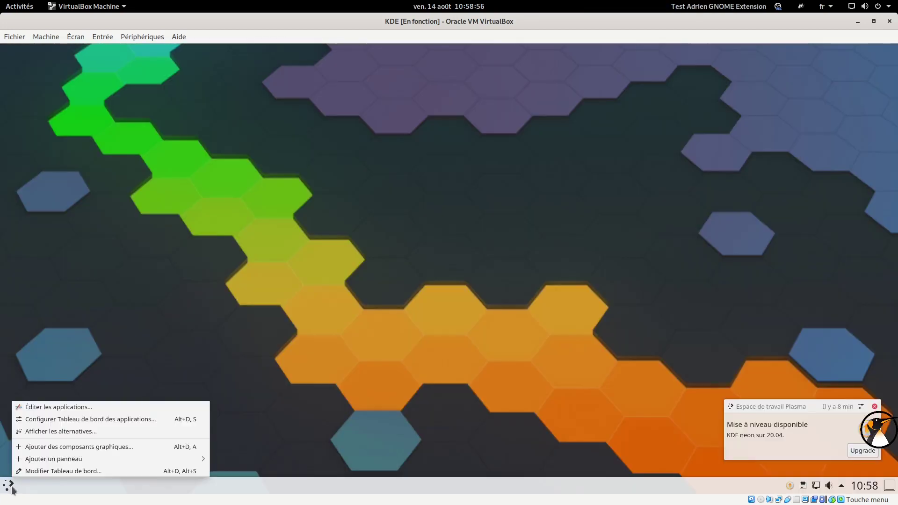
left_click(61, 431)
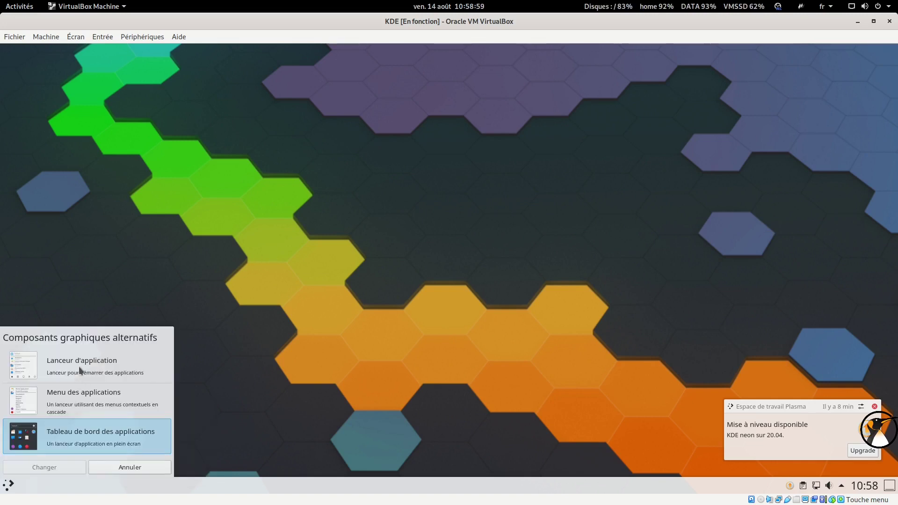
left_click(80, 370)
left_click(54, 468)
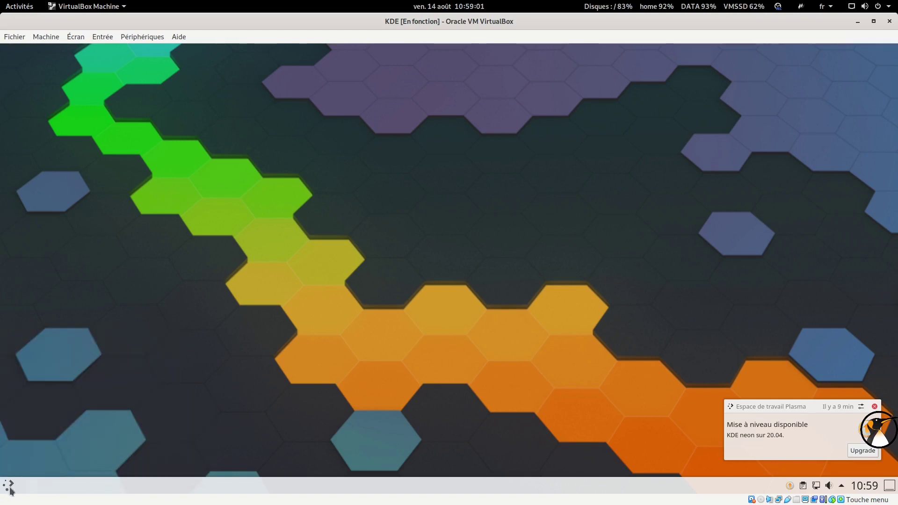
left_click(10, 488)
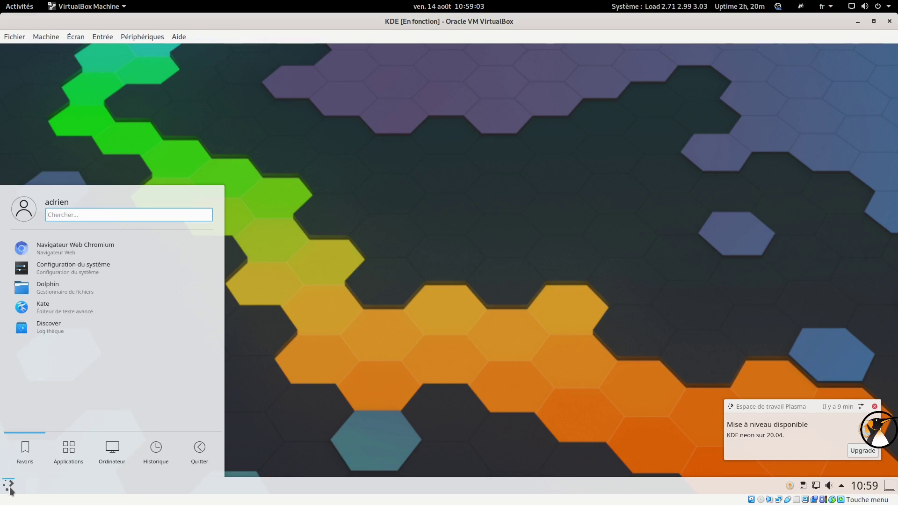
Step: Switch the launcher to the cascading Menu des applications alternative and open it
right_click(10, 490)
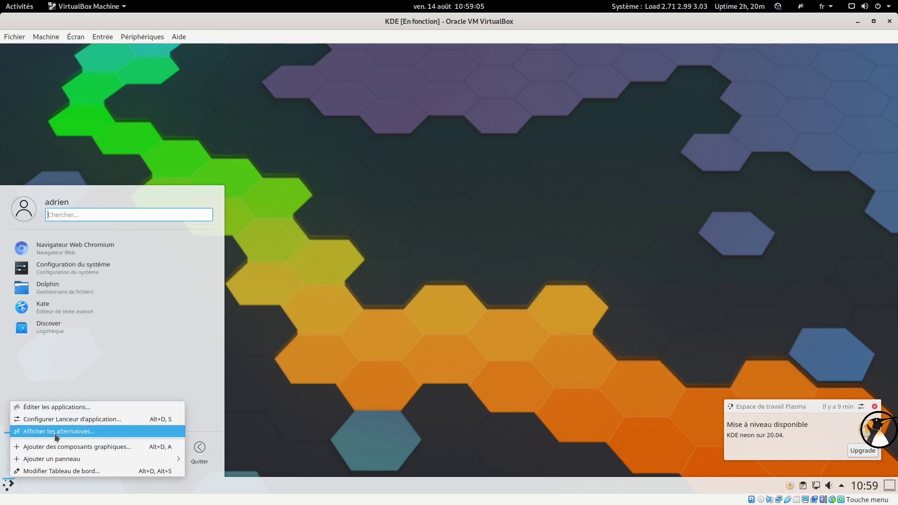
left_click(54, 431)
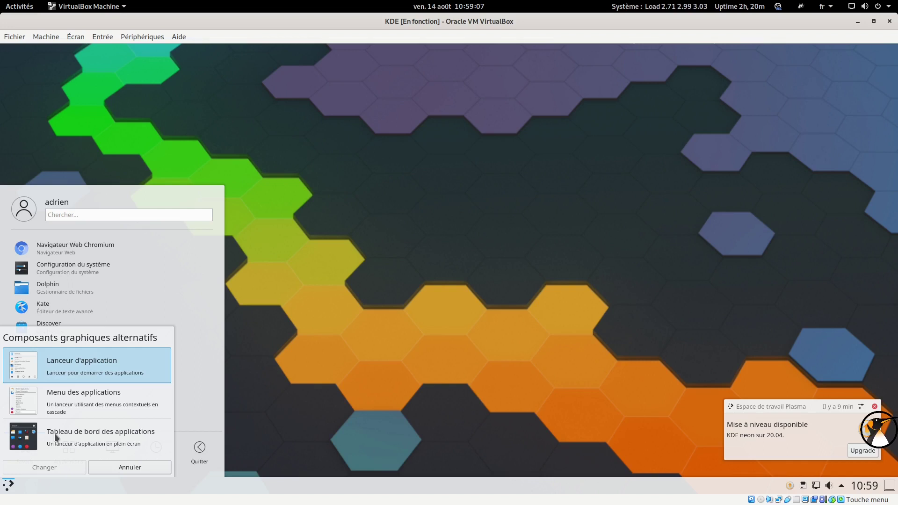
left_click(89, 406)
left_click(47, 469)
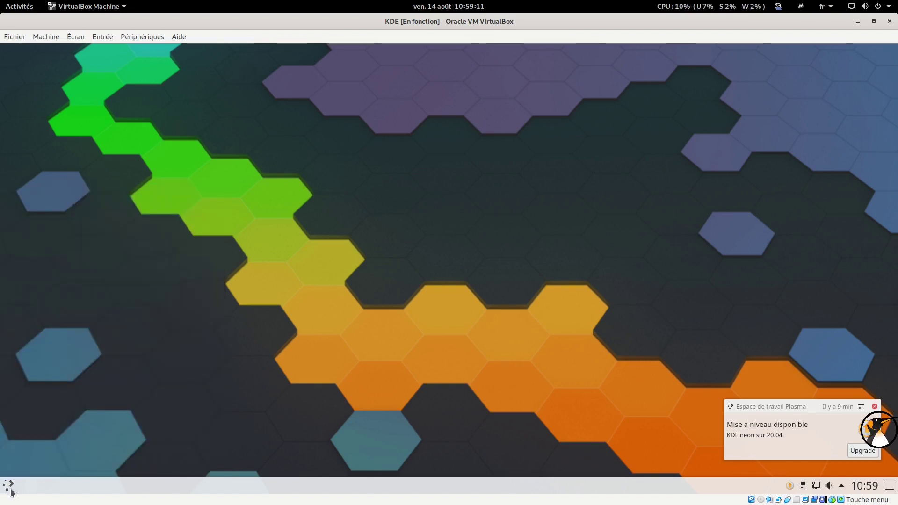
left_click(10, 487)
Step: Set the launcher back to the full-screen Tableau de bord des applications
right_click(10, 488)
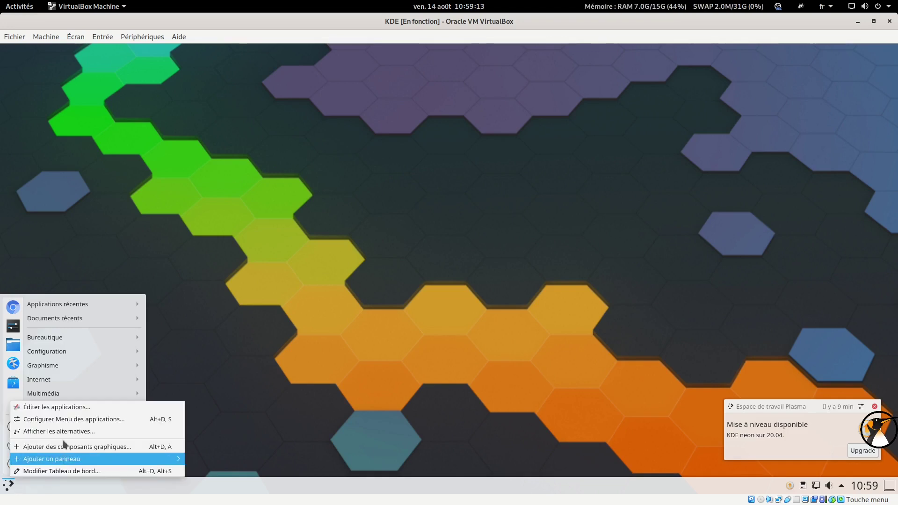
left_click(85, 431)
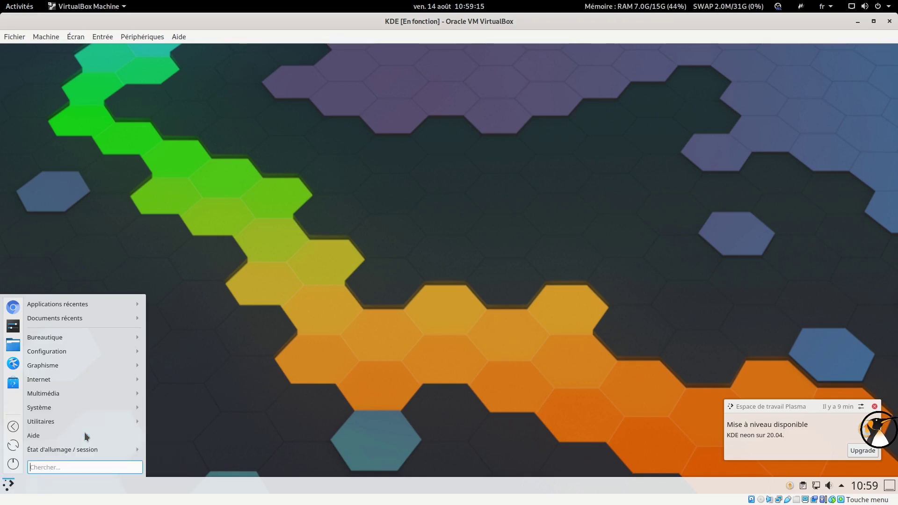
left_click(84, 432)
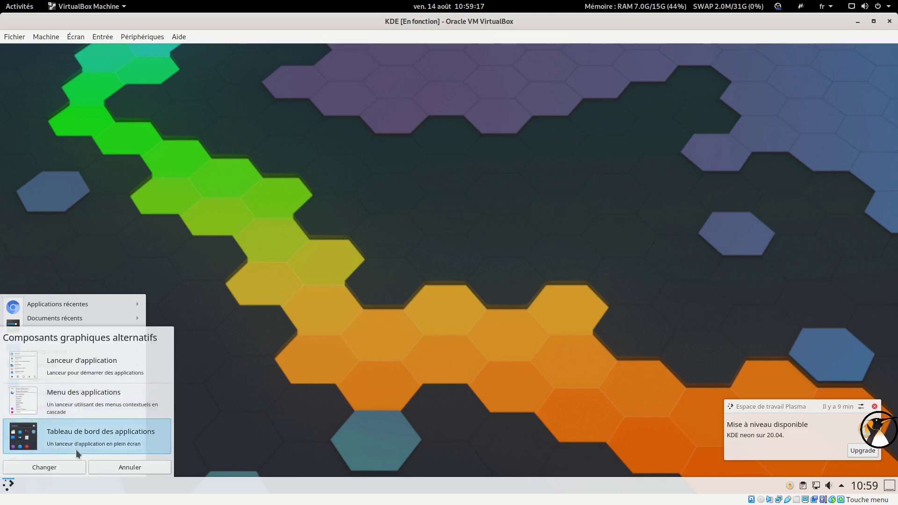
left_click(53, 466)
Step: Open the Dolphin file manager and browse the 30,0 Gio hard disk to etc/apt/sources.list.d
key("alt+F1")
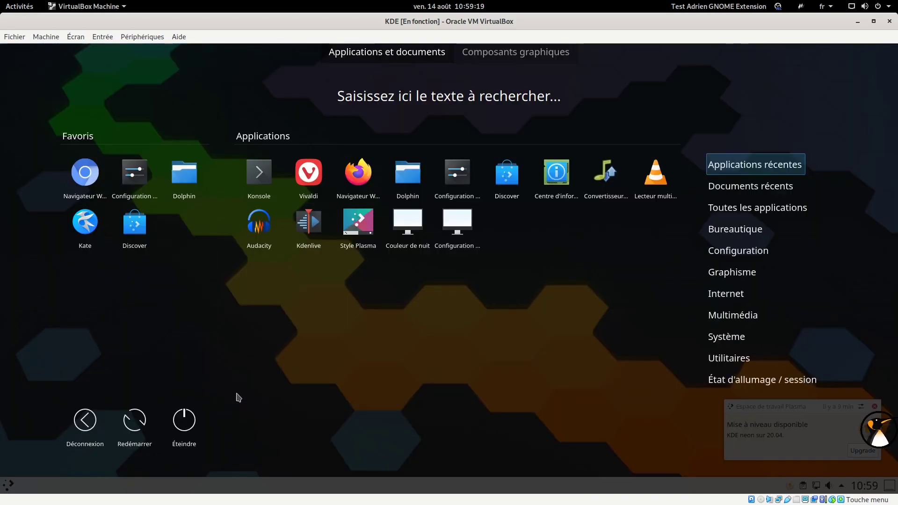
left_click(408, 175)
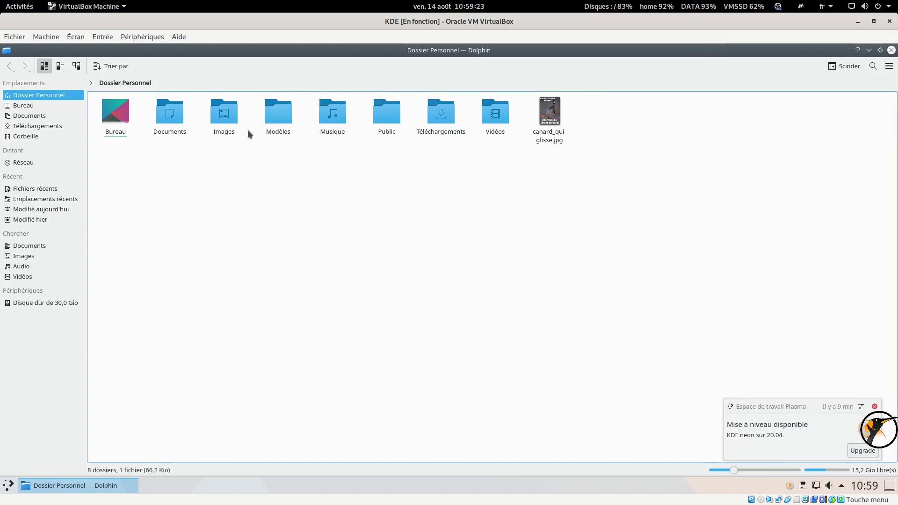
left_click(40, 304)
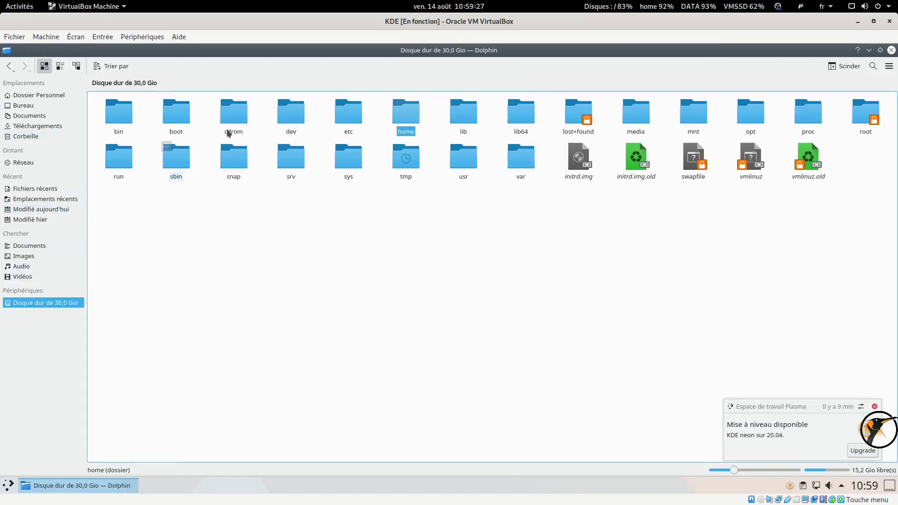
left_click(349, 115)
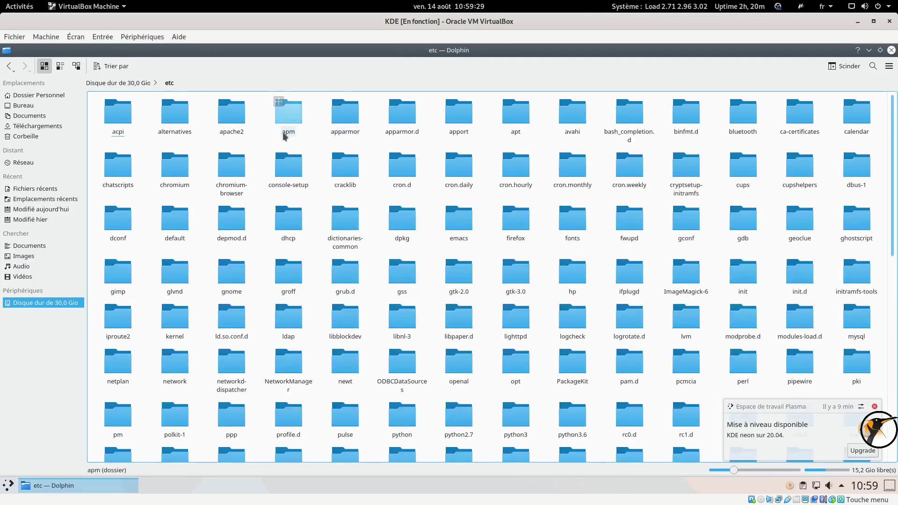
left_click(515, 122)
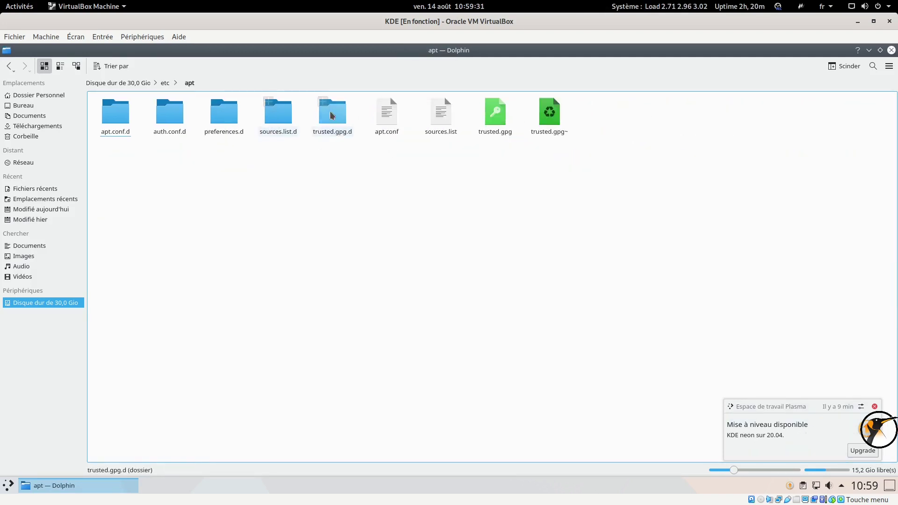
left_click(289, 115)
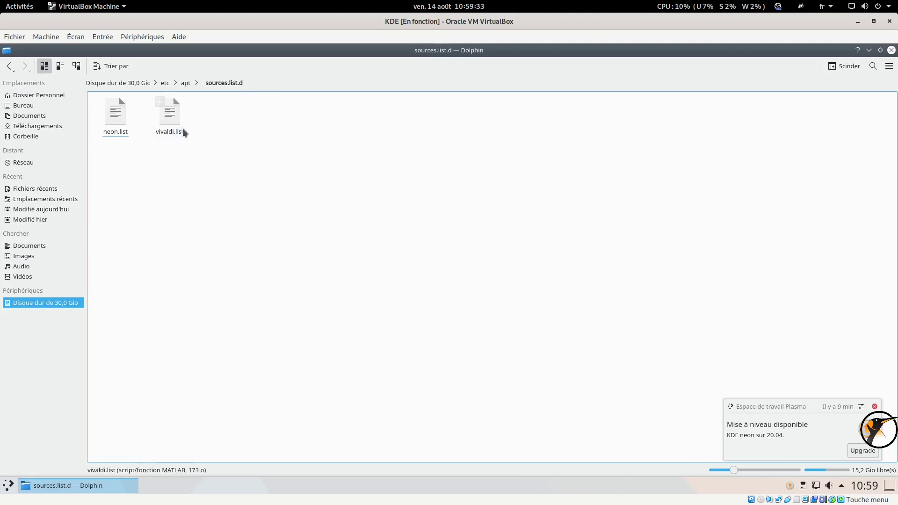
Step: Return to the apt folder, open sources.list in Kate and maximize the editor window
left_click(186, 83)
left_click(441, 113)
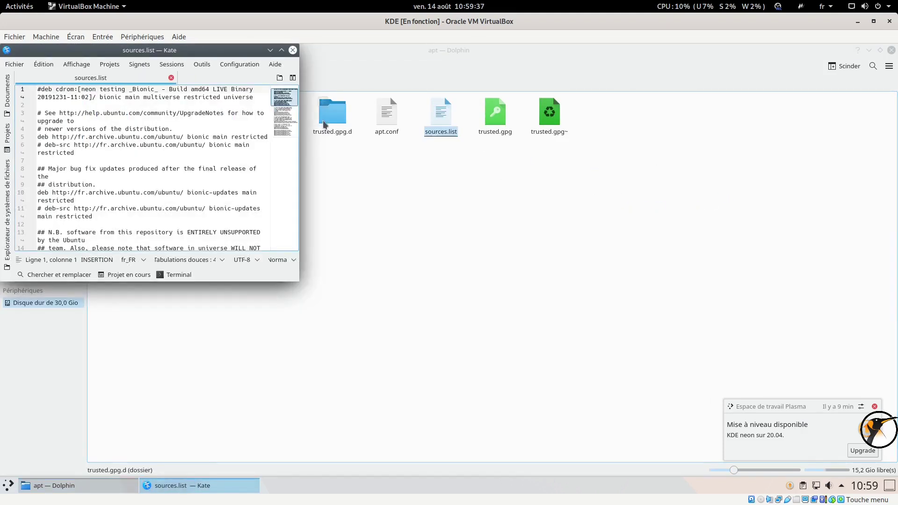
double_click(282, 55)
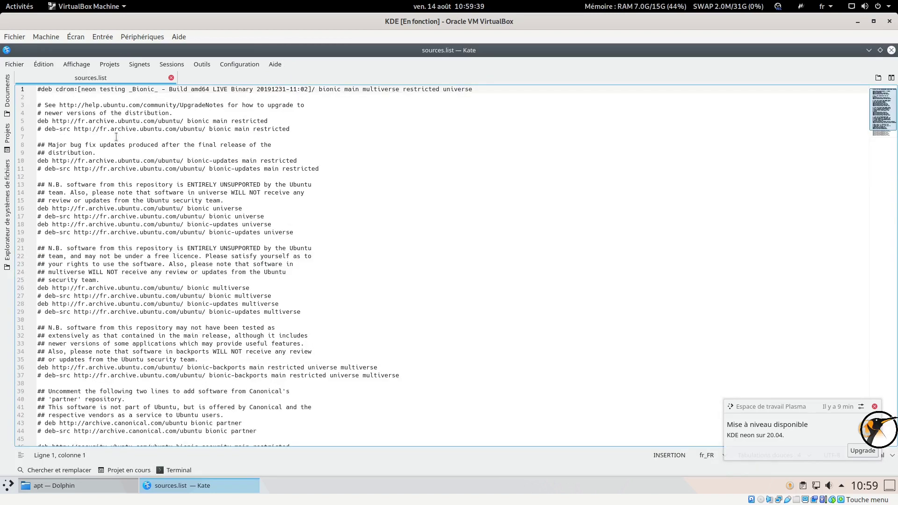
Step: Examine the bionic repository entries in sources.list, including the main restricted, multiverse, partner and security lines
left_click_drag(55, 120, 268, 120)
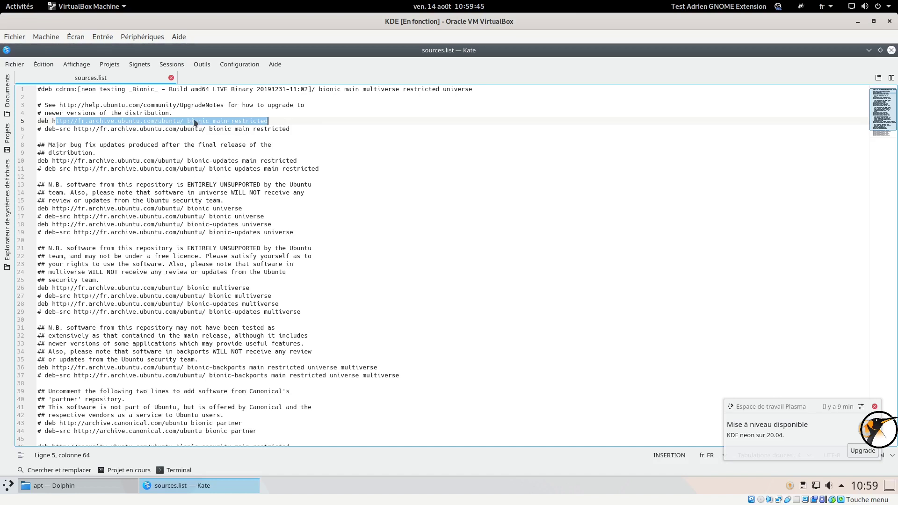
left_click_drag(48, 304, 288, 306)
double_click(223, 288)
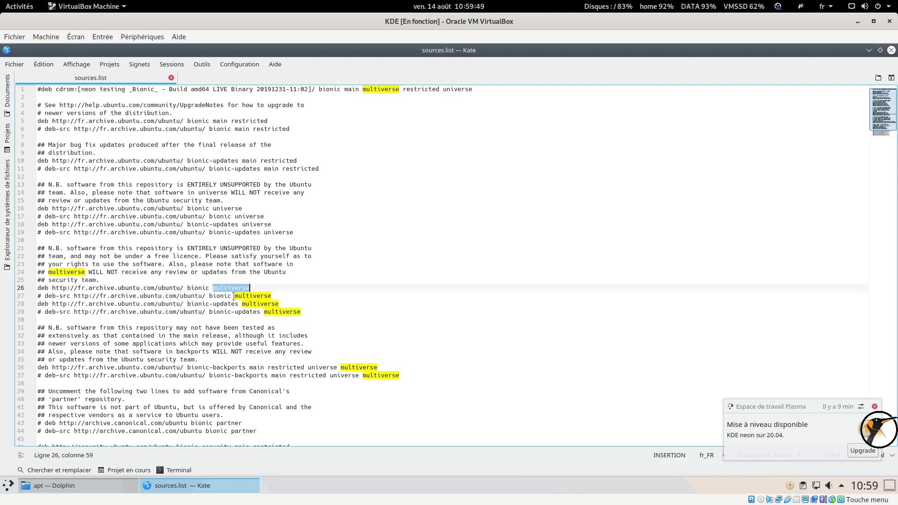
double_click(239, 423)
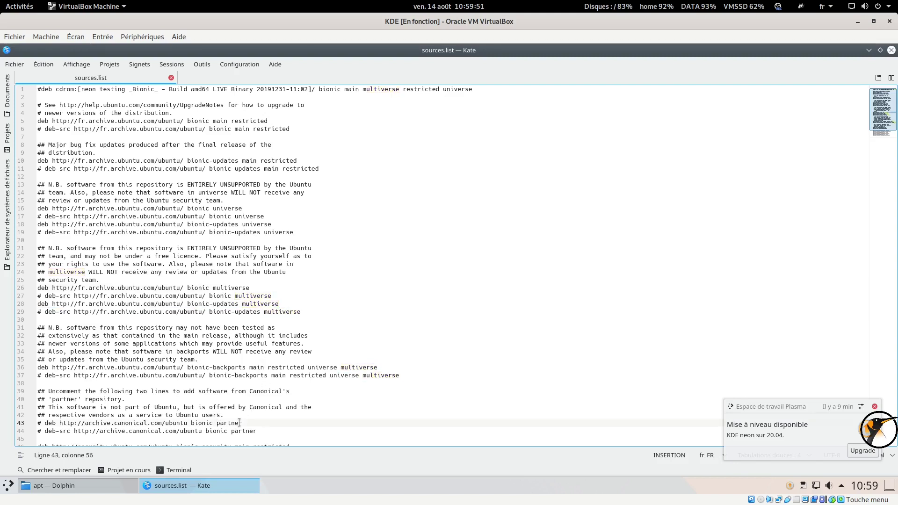
scroll(243, 422, "down", 1)
left_click(243, 423)
scroll(254, 430, "down", 1)
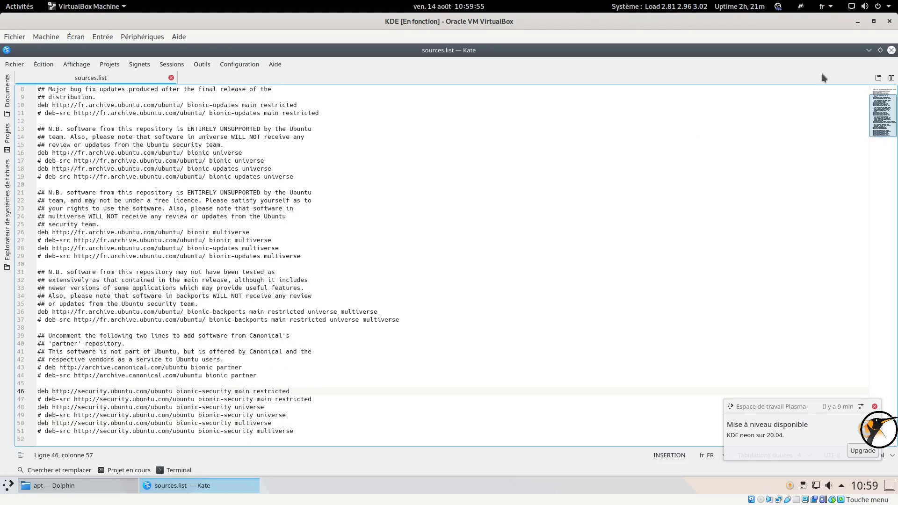
Step: Close sources.list, open neon.list from the sources.list.d folder and copy the archive.neon.kde.org/testing address from its deb line
left_click(891, 50)
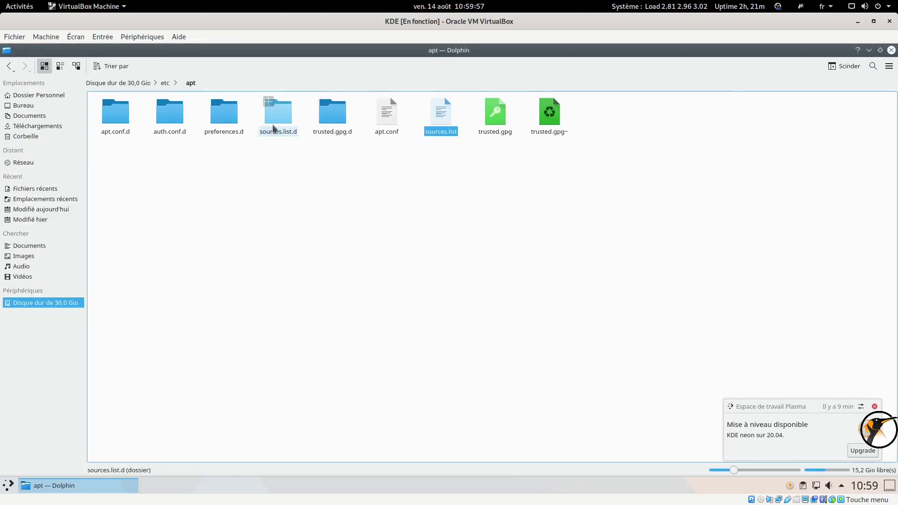
left_click(275, 130)
left_click(109, 120)
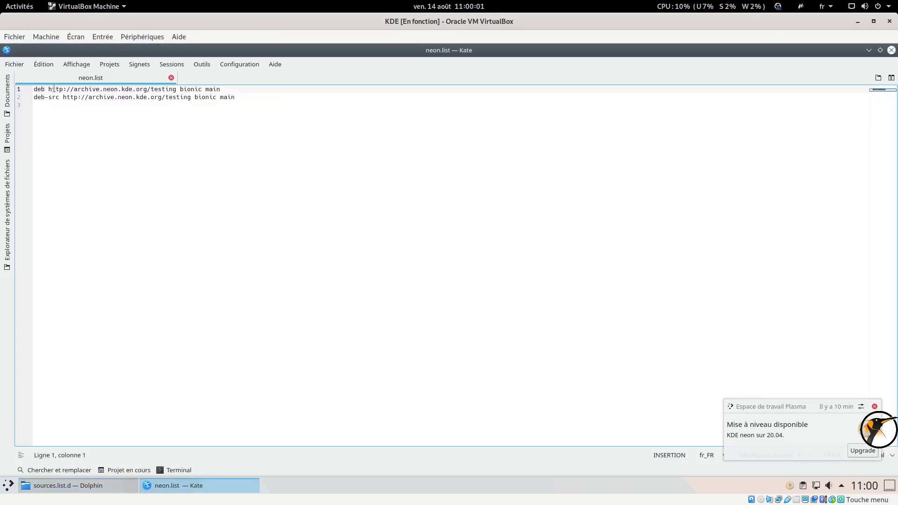
left_click_drag(49, 89, 176, 89)
key("ctrl+c")
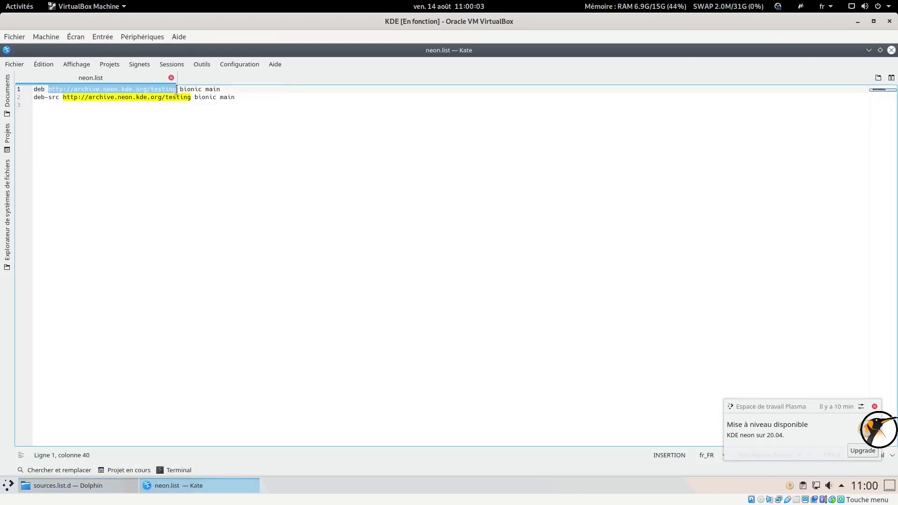
left_click(8, 485)
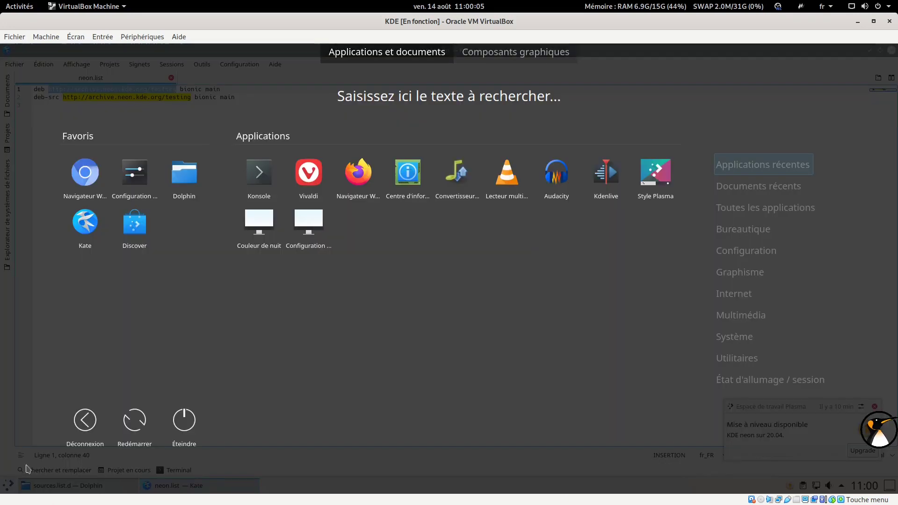
left_click(329, 202)
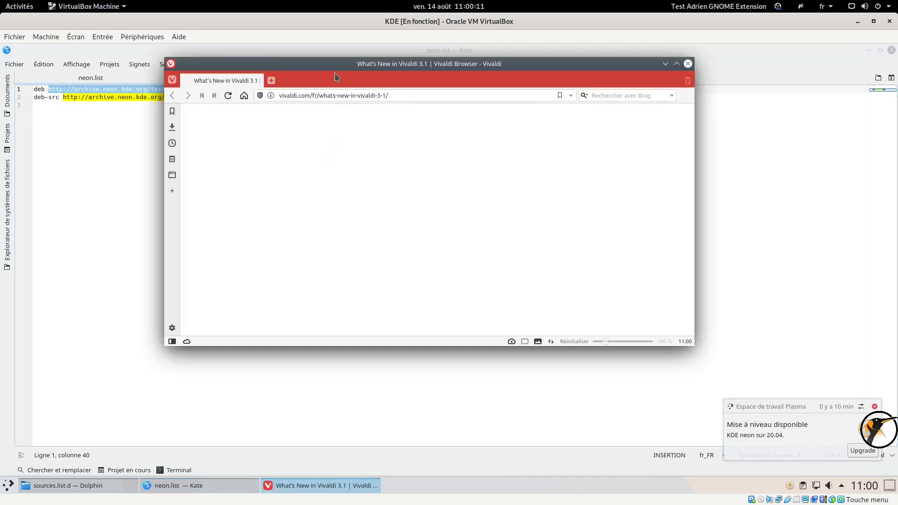
left_click(434, 162)
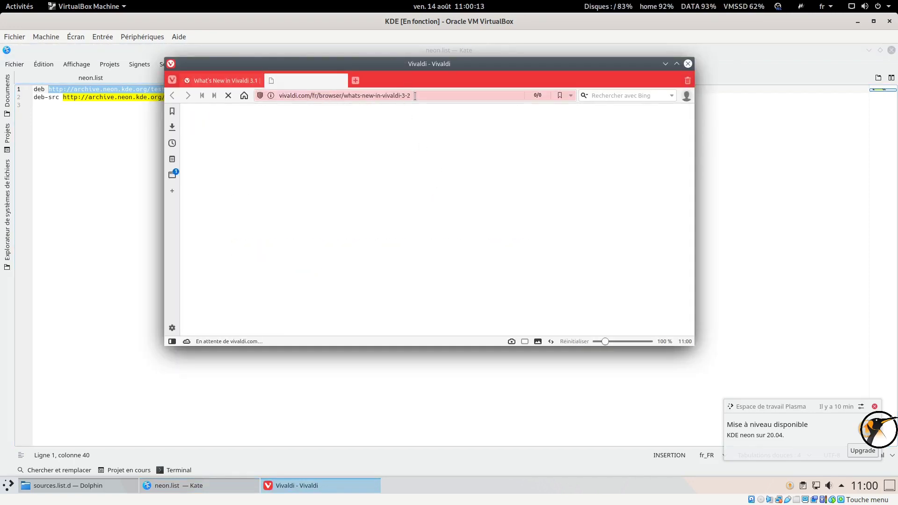
left_click(296, 95)
key("ctrl+v")
key("Return")
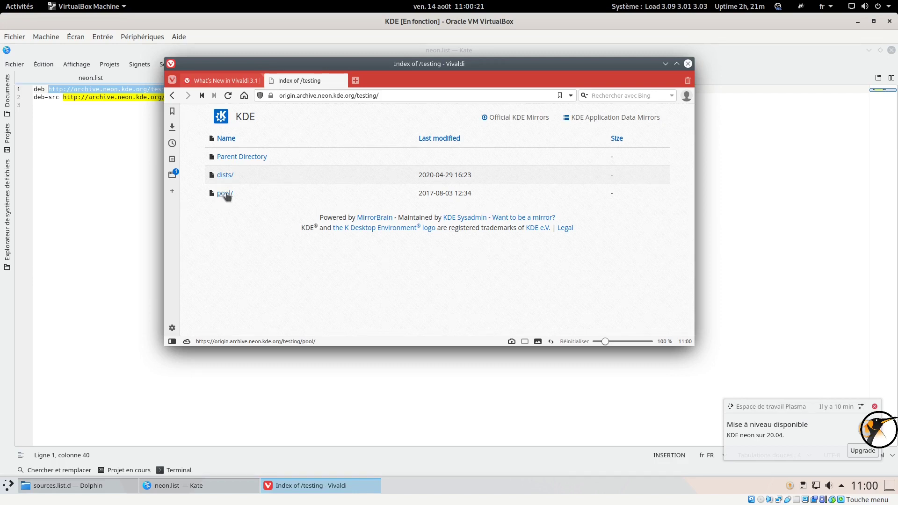
Step: Browse the testing repository to pool/main/a/akonadi in a maximized window and examine the package versions and repository address
left_click(225, 194)
left_click(226, 175)
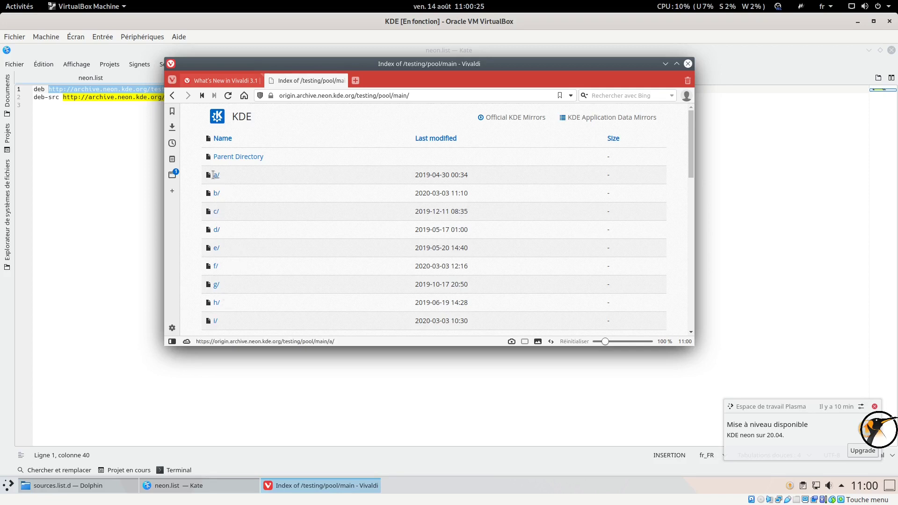
left_click(216, 175)
left_click(676, 64)
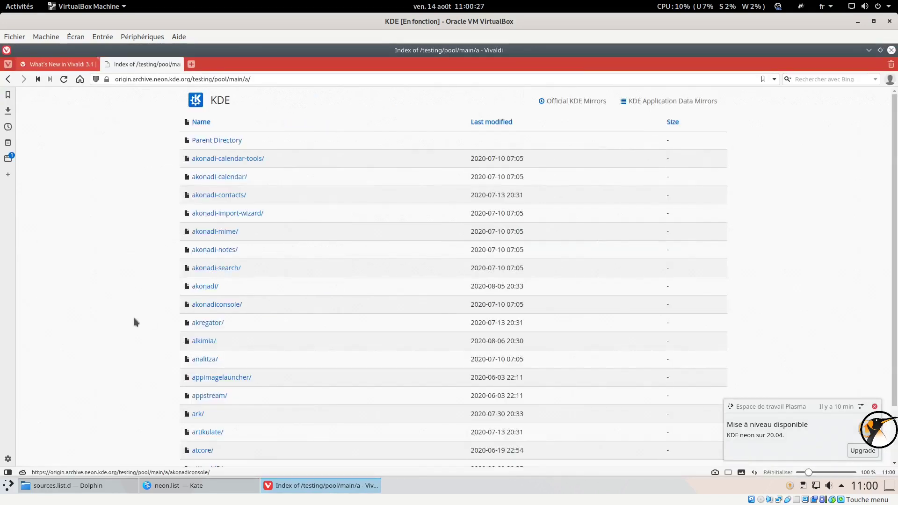
left_click(206, 286)
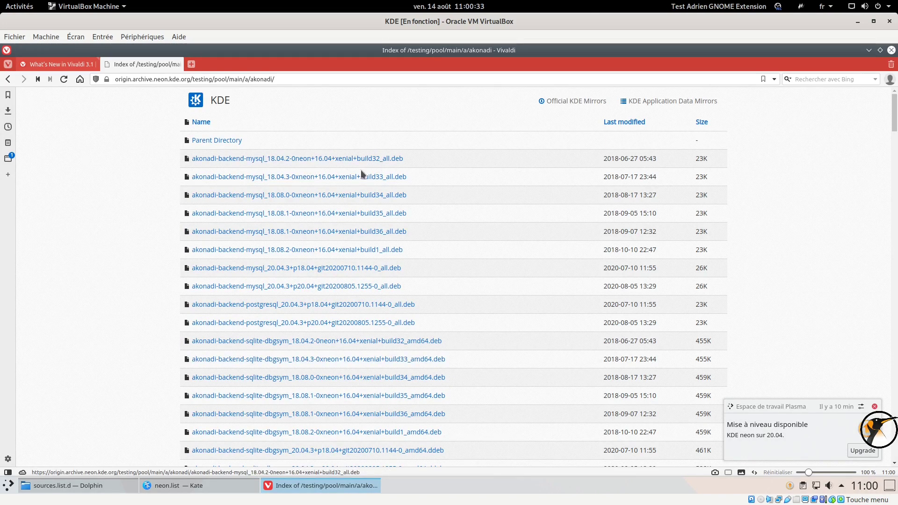
left_click_drag(893, 117, 846, 81)
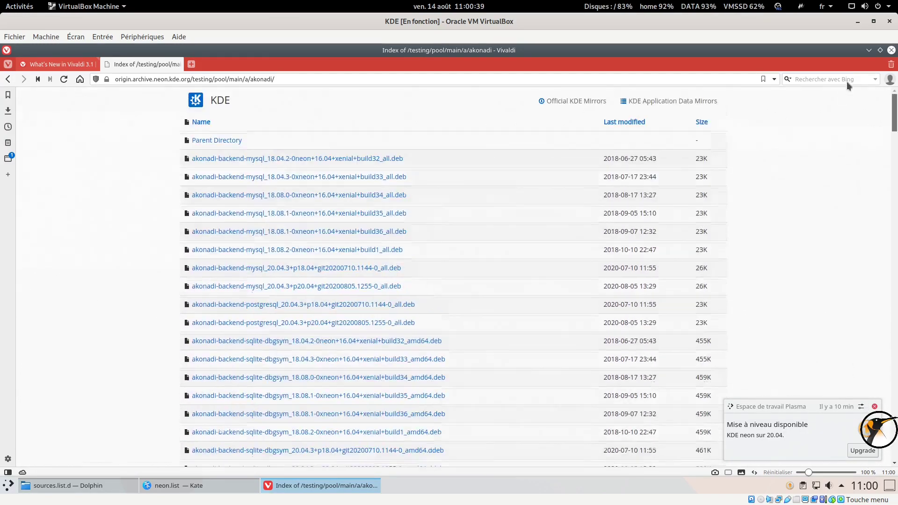
left_click_drag(170, 78, 187, 78)
Step: Close Vivaldi, confirming the closure, and close the remaining Kate and Dolphin windows
left_click(890, 50)
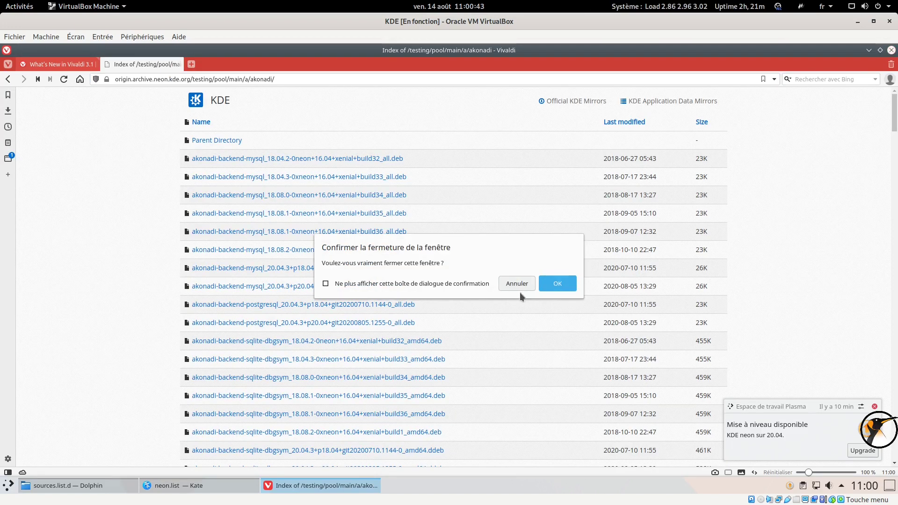
left_click(558, 284)
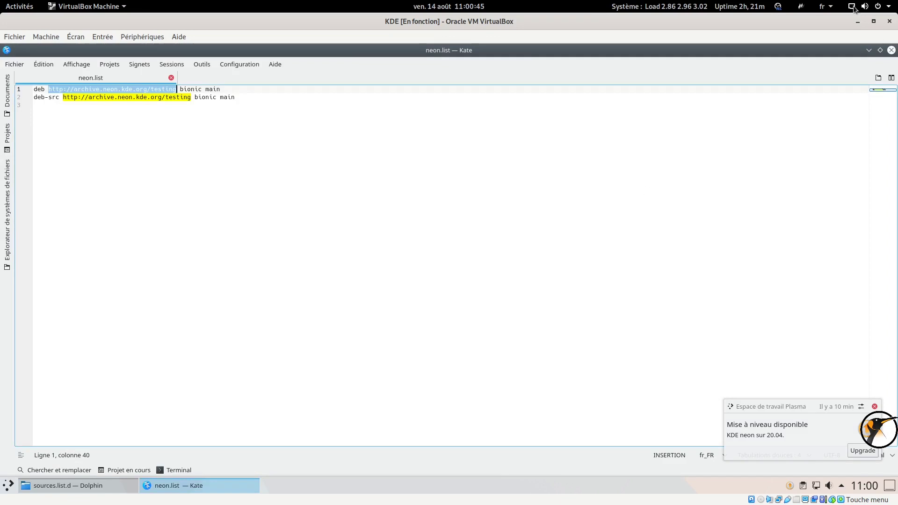
left_click(880, 50)
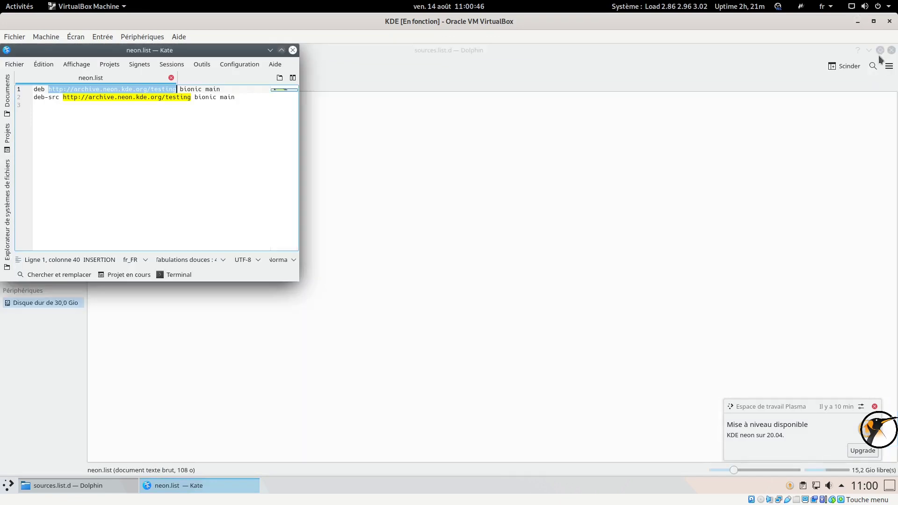
left_click(292, 50)
left_click(880, 50)
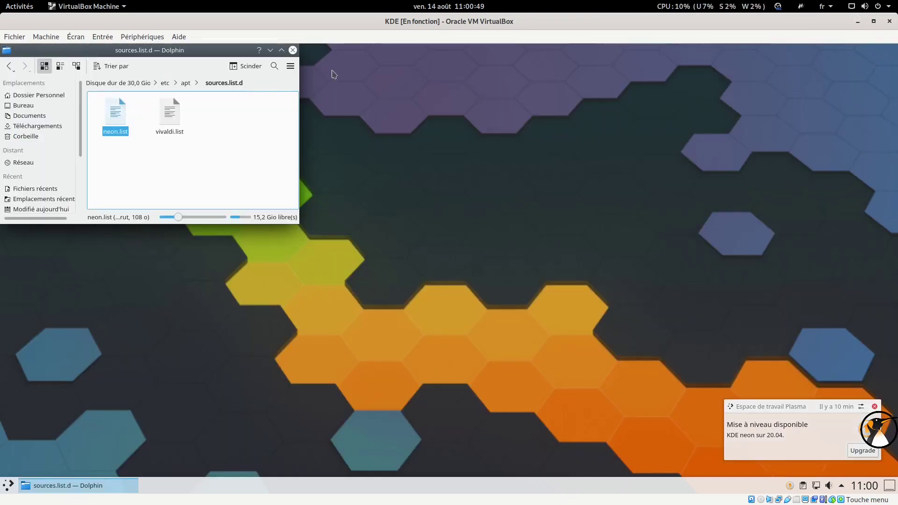
left_click(292, 50)
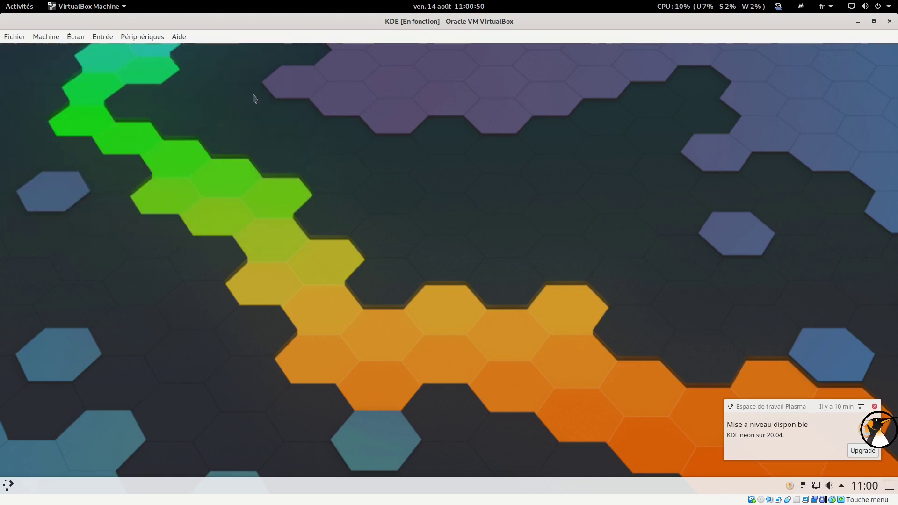
Step: Restart the KDE neon virtual machine and log back in with the account password
left_click(9, 485)
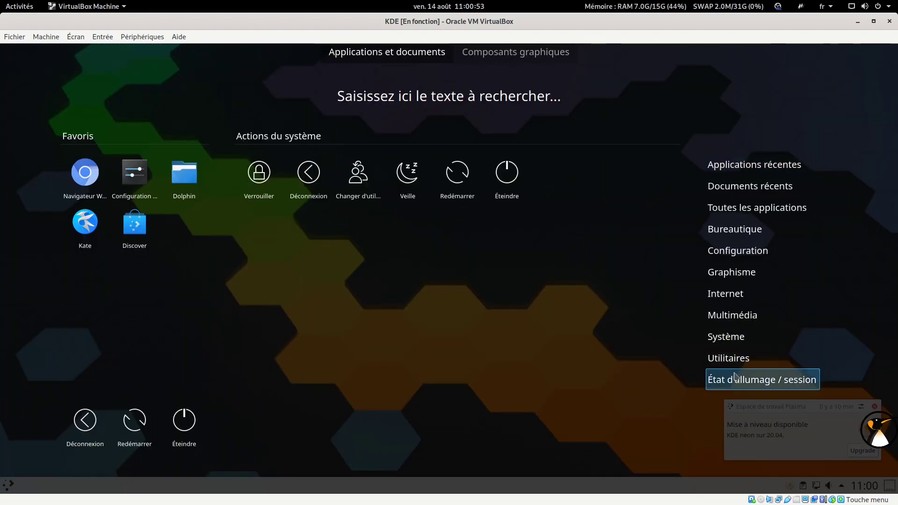
mouse_move(733, 360)
mouse_move(729, 384)
left_click(457, 174)
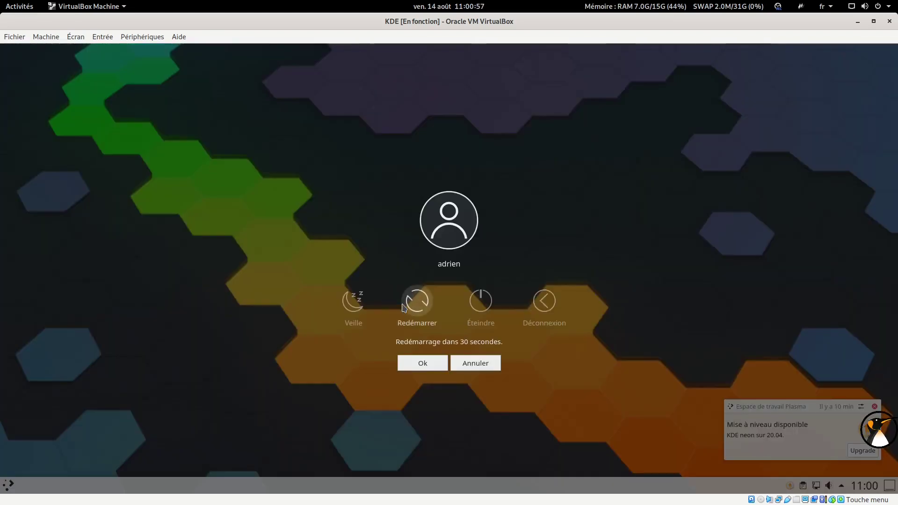
left_click(423, 301)
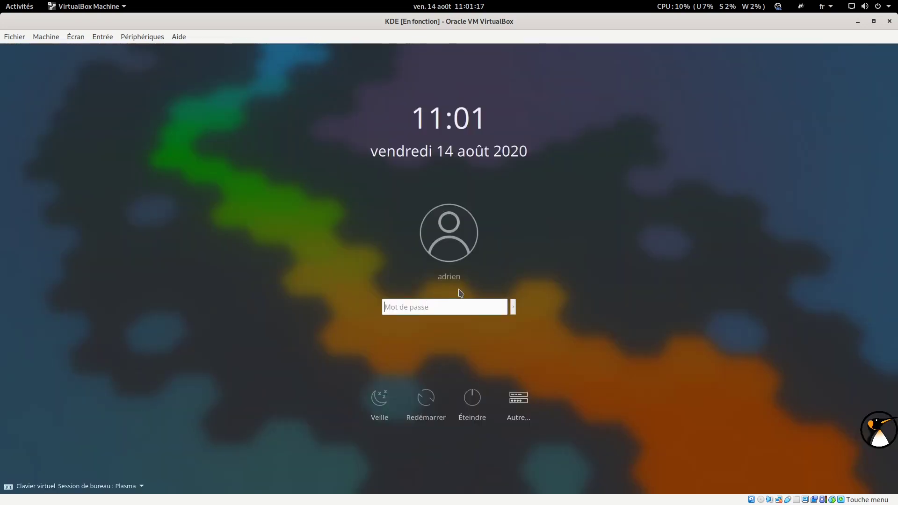
type("a")
key("Return")
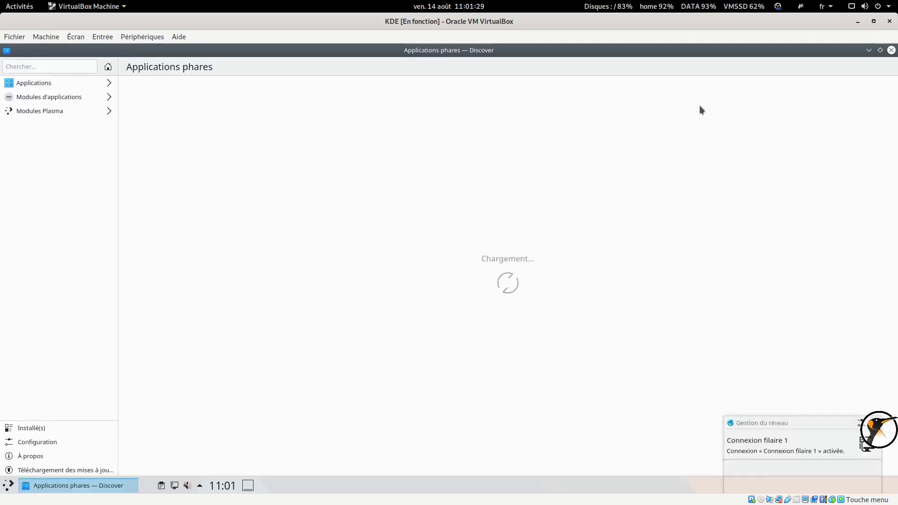
Step: Close the Discover window and authorize the KDE neon 20.04 upgrade with the account password
left_click(880, 50)
left_click_drag(383, 50, 661, 74)
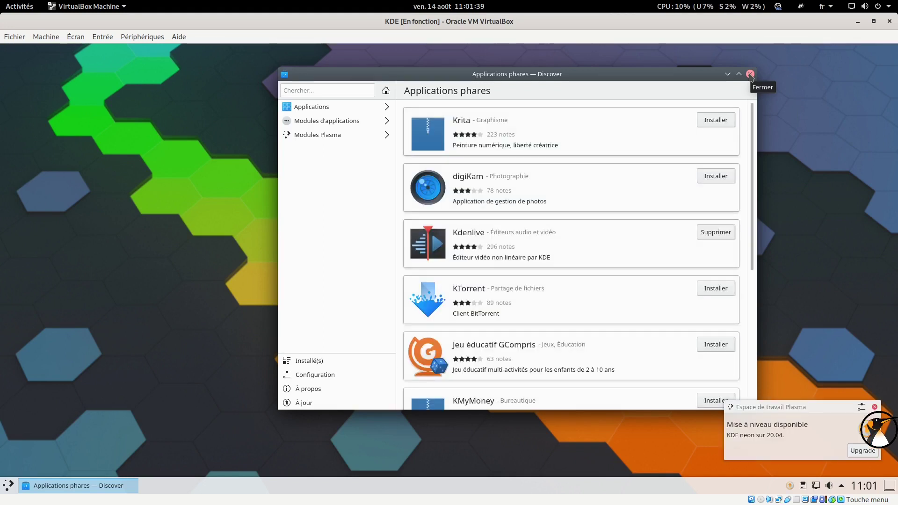
left_click(750, 74)
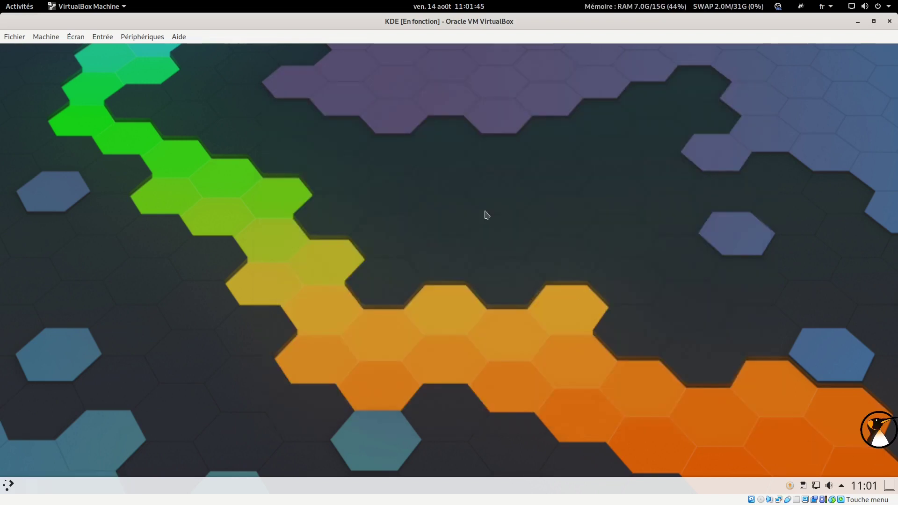
type("a")
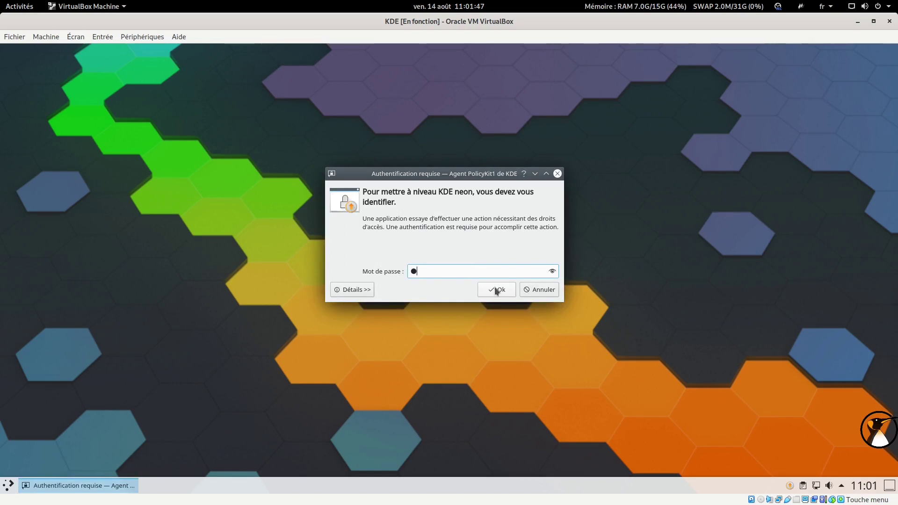
left_click(496, 289)
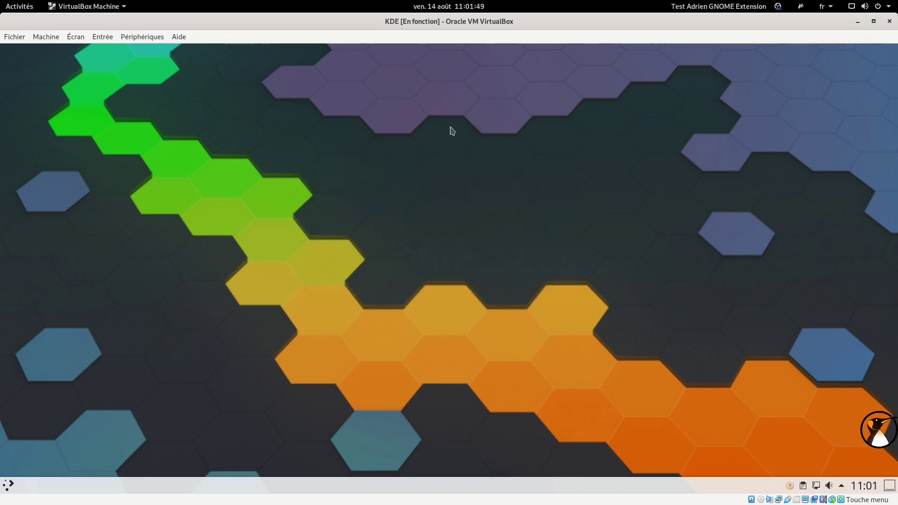
Step: Switch to the host's Vivaldi browser, examine the Neon/FocalUpgrades steps on third-party sources and starting the upgrade, and minimize the browser
left_click(72, 495)
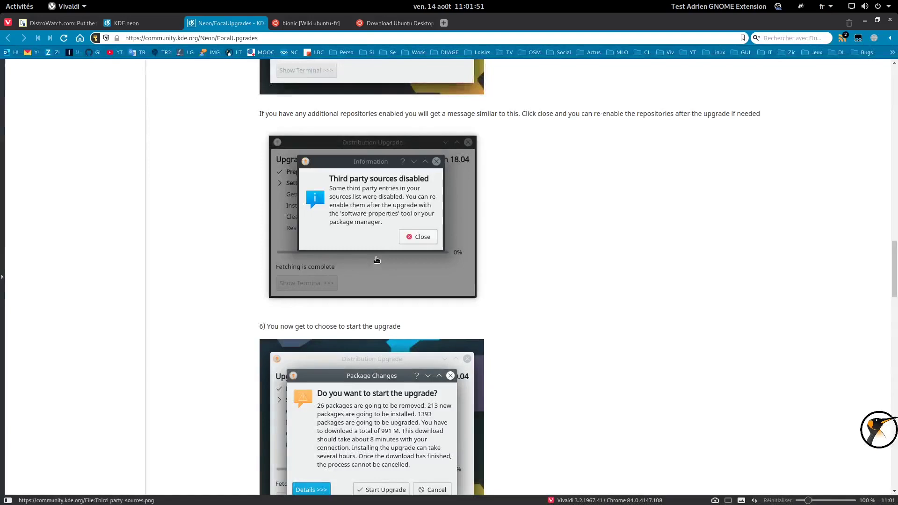
scroll(402, 146, "up", 5)
scroll(402, 147, "down", 7)
scroll(491, 172, "up", 2)
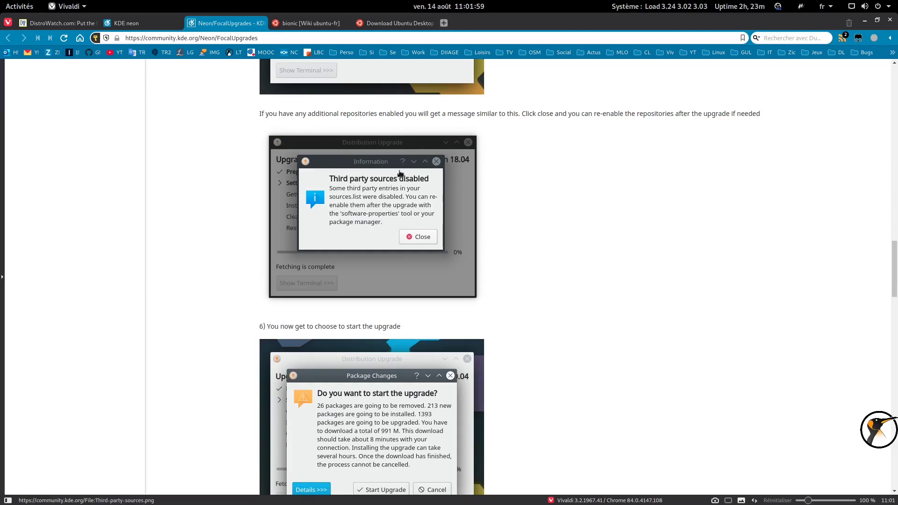
scroll(400, 173, "down", 2)
scroll(433, 148, "down", 2)
scroll(433, 148, "up", 1)
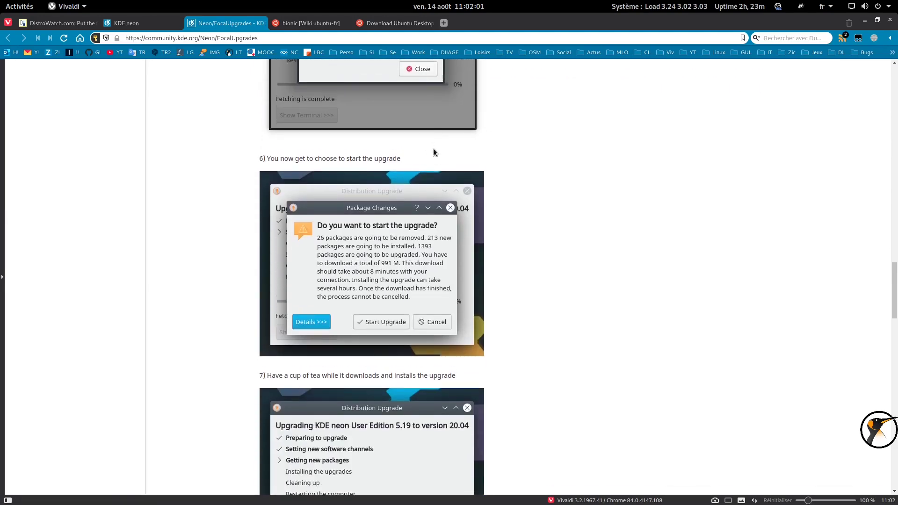
scroll(433, 148, "up", 2)
left_click(864, 21)
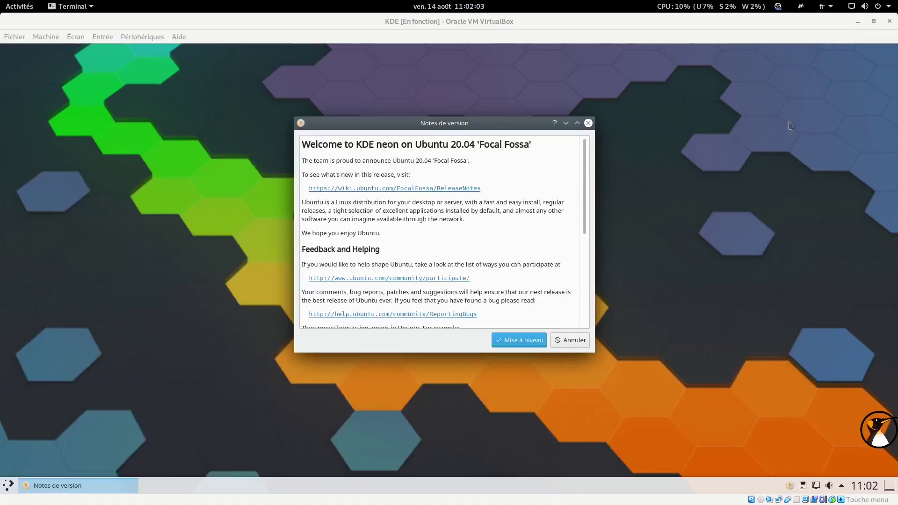
Step: Accept the upgrade from the maximized Ubuntu 20.04 'Focal Fossa' release notes and enlarge the distribution upgrade window
left_click(577, 123)
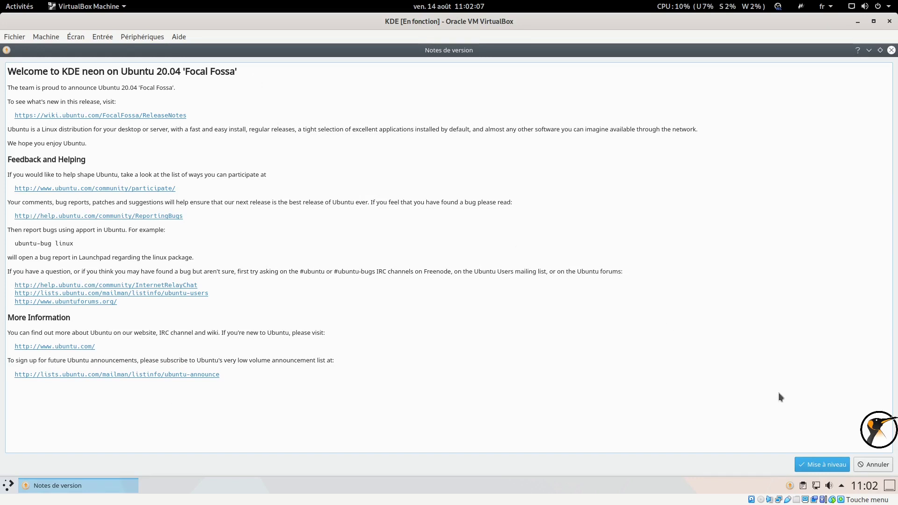
left_click(822, 465)
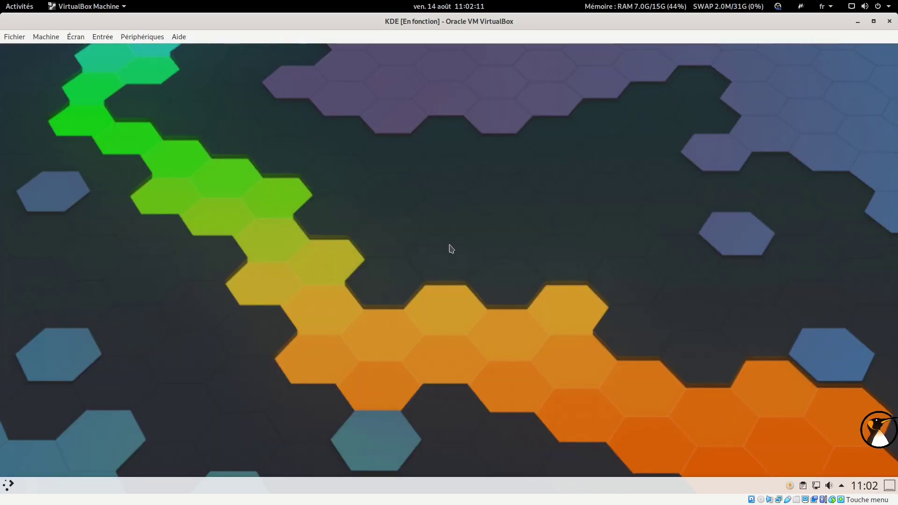
left_click_drag(189, 52, 500, 61)
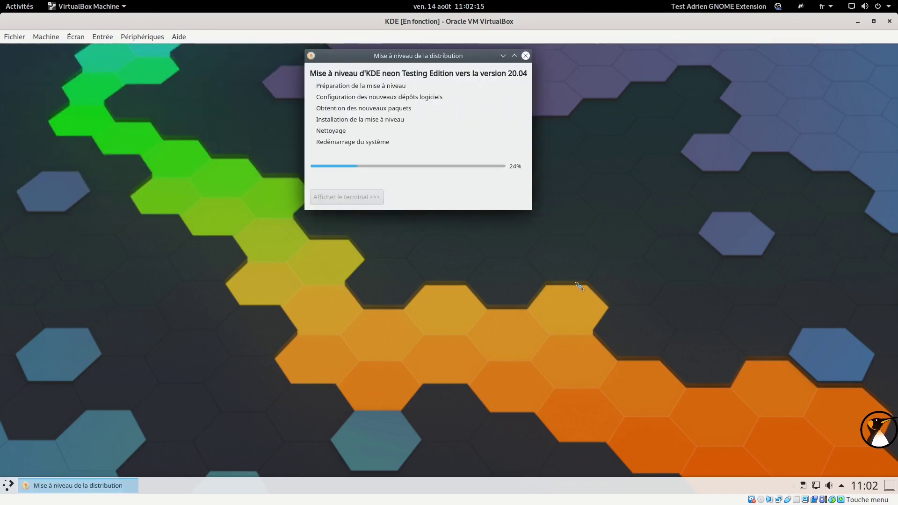
left_click_drag(531, 205, 625, 306)
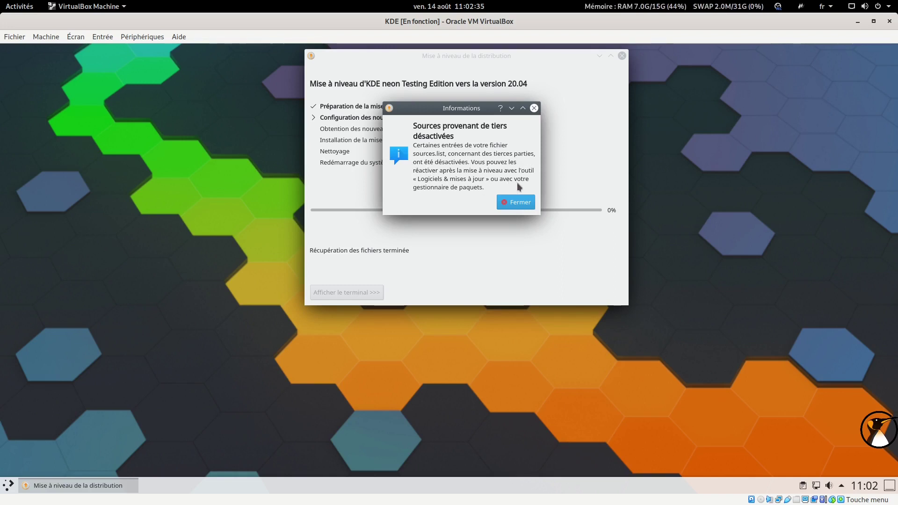
Step: Dismiss the notice about disabled third-party sources and open System Settings beside the repositioned distribution upgrade window
left_click(512, 204)
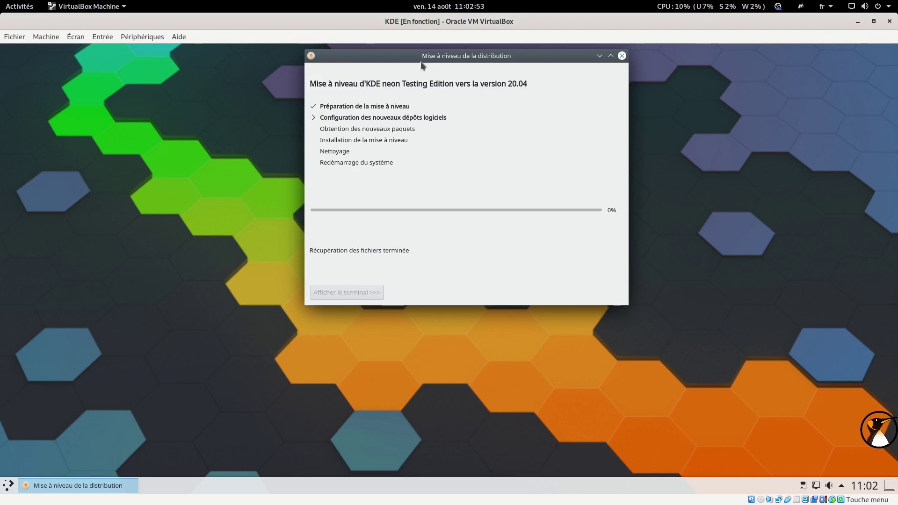
left_click_drag(421, 62, 641, 67)
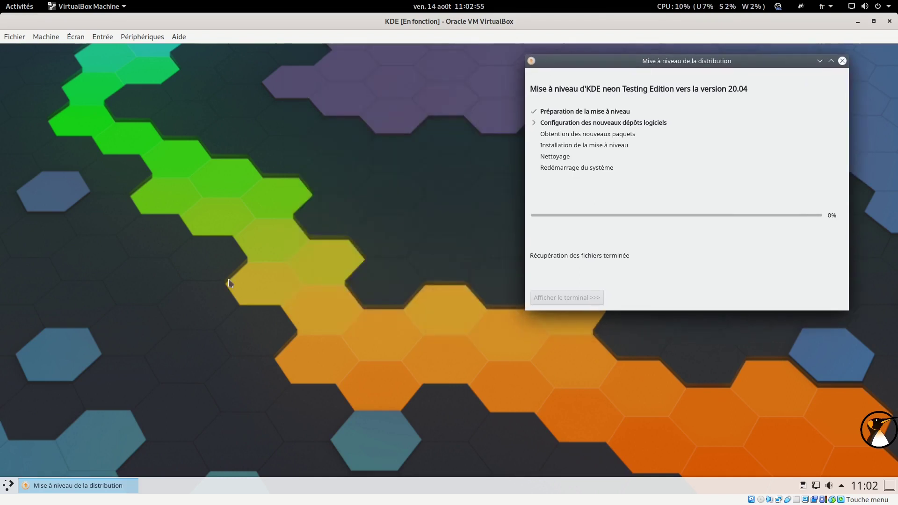
left_click(7, 487)
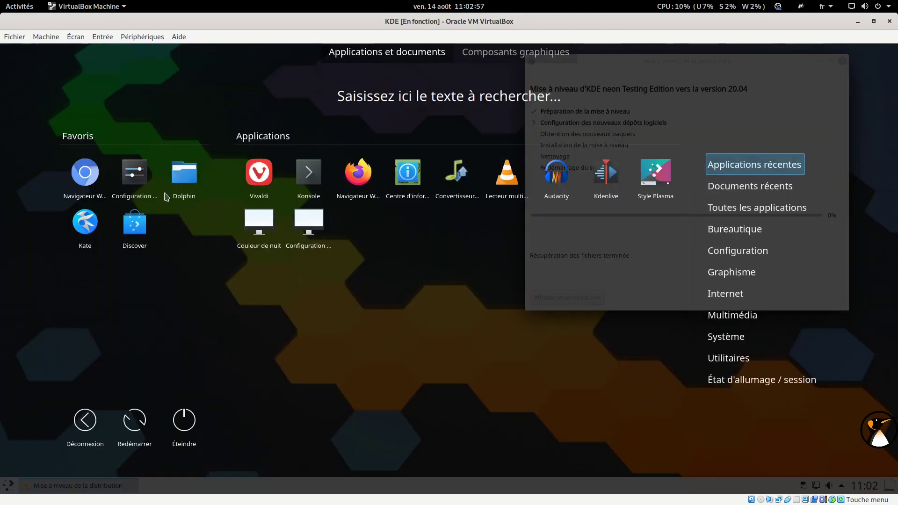
left_click(149, 177)
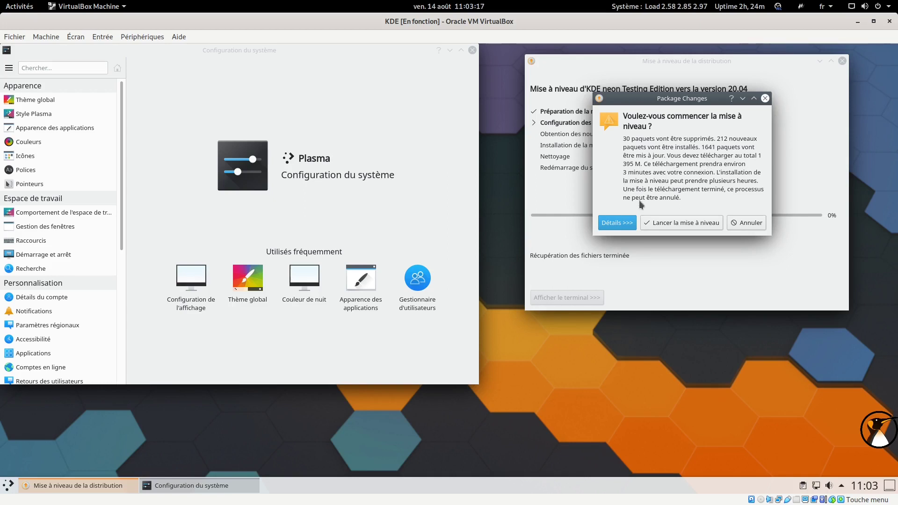
Step: Review the detailed list of packages to remove, install and upgrade in a widened Package Changes dialog, and start the upgrade
left_click(616, 223)
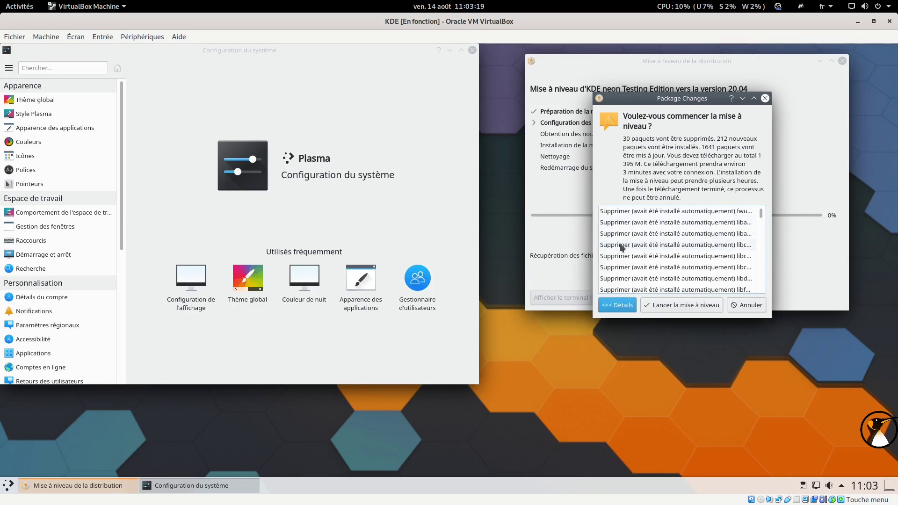
left_click_drag(772, 277, 863, 278)
left_click_drag(851, 217, 851, 215)
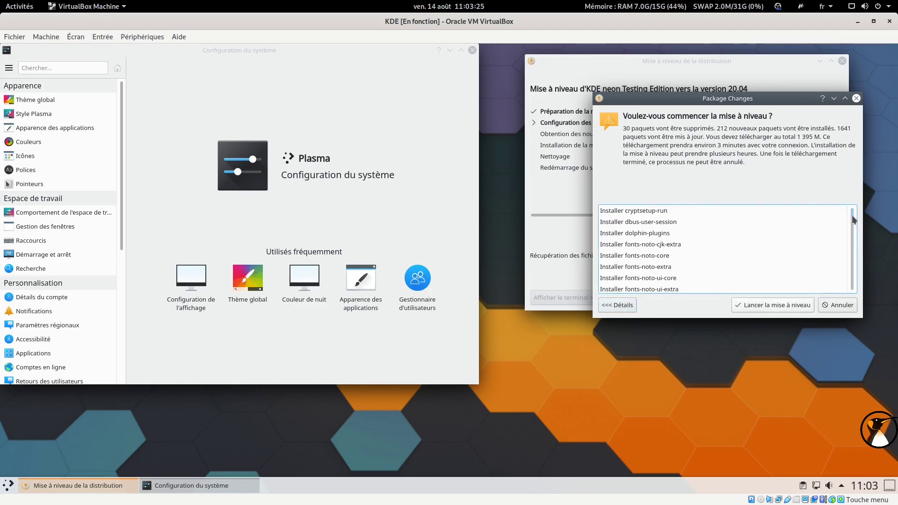
scroll(724, 272, "down", 5)
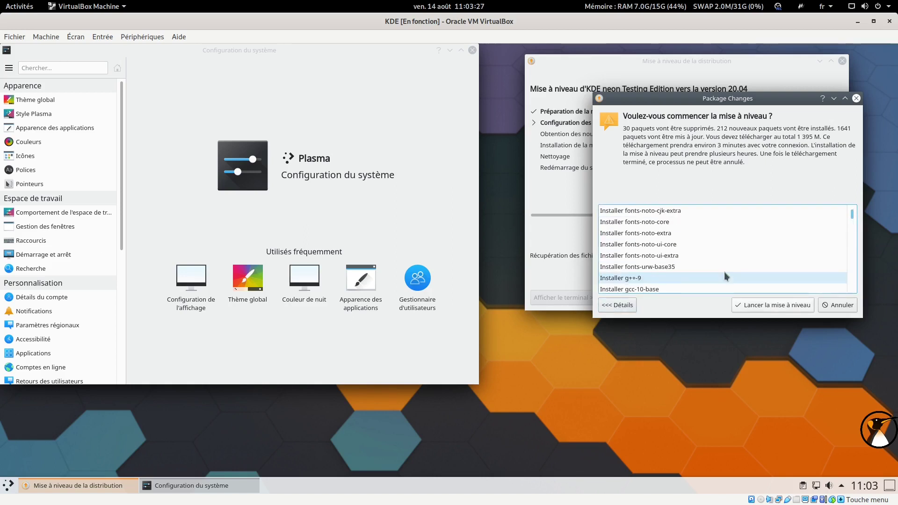
scroll(694, 264, "down", 5)
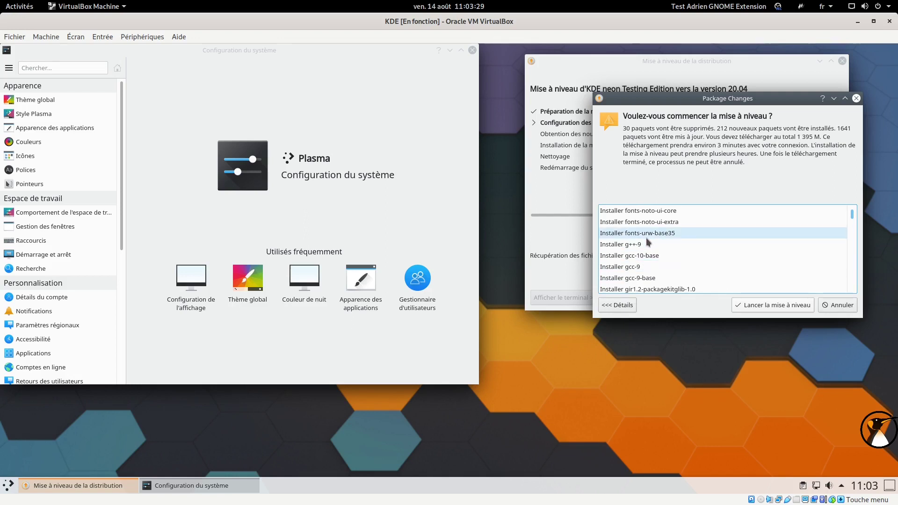
scroll(646, 238, "down", 10)
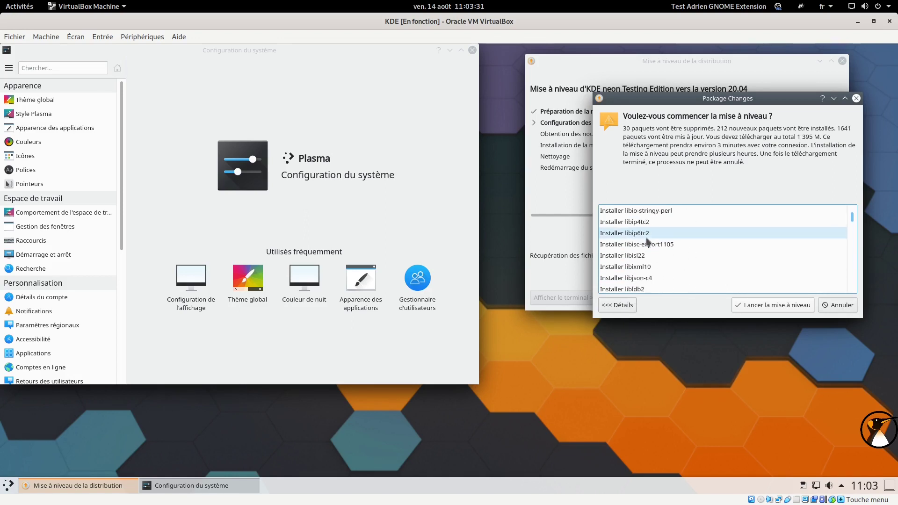
left_click_drag(850, 217, 852, 260)
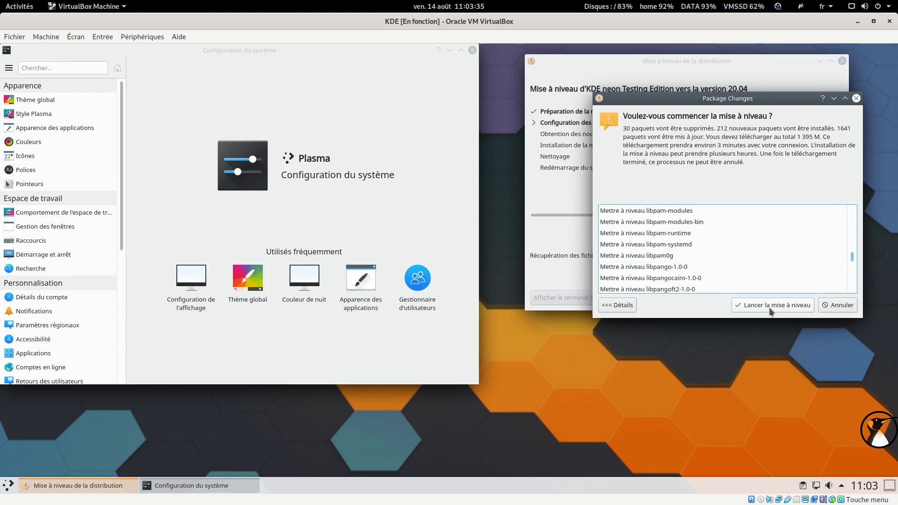
left_click(777, 304)
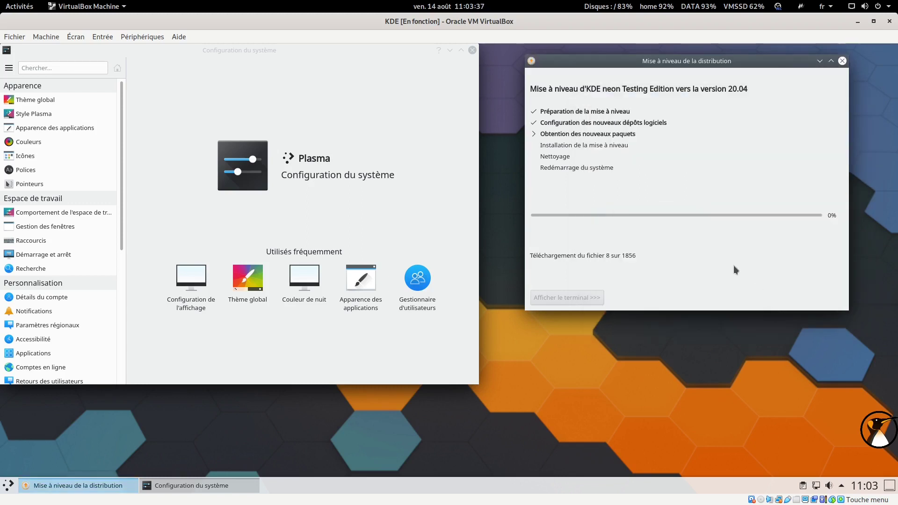
Step: Find the screen locking settings by searching for "veille" and disable locking both automatically after a delay and after waking
left_click(50, 64)
type("veille")
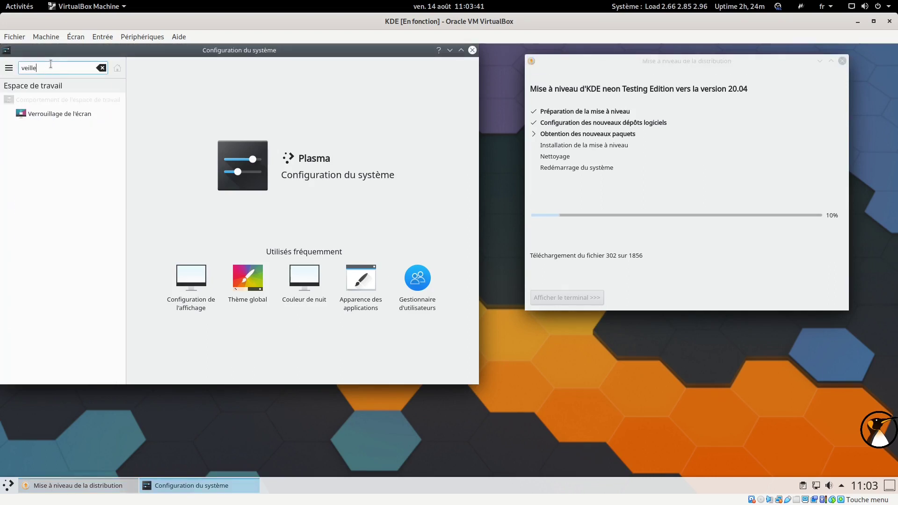
left_click(53, 113)
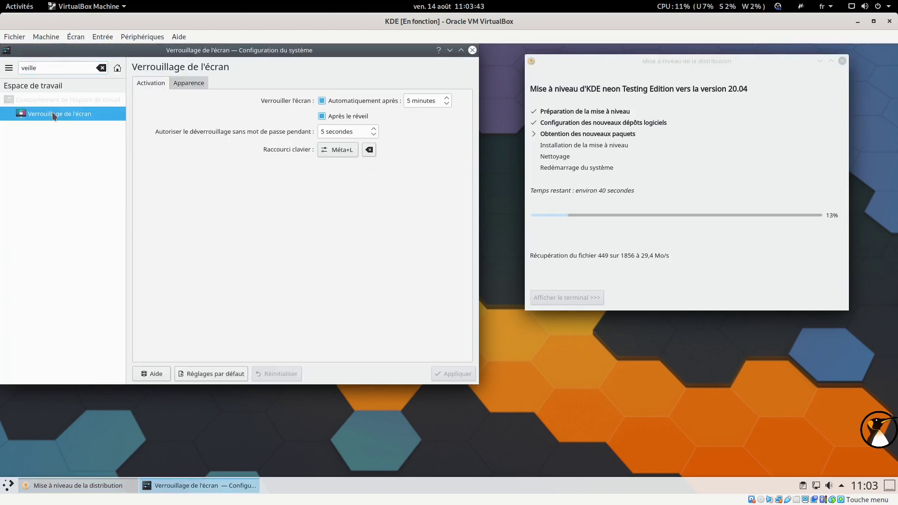
left_click(323, 101)
left_click(322, 117)
double_click(63, 70)
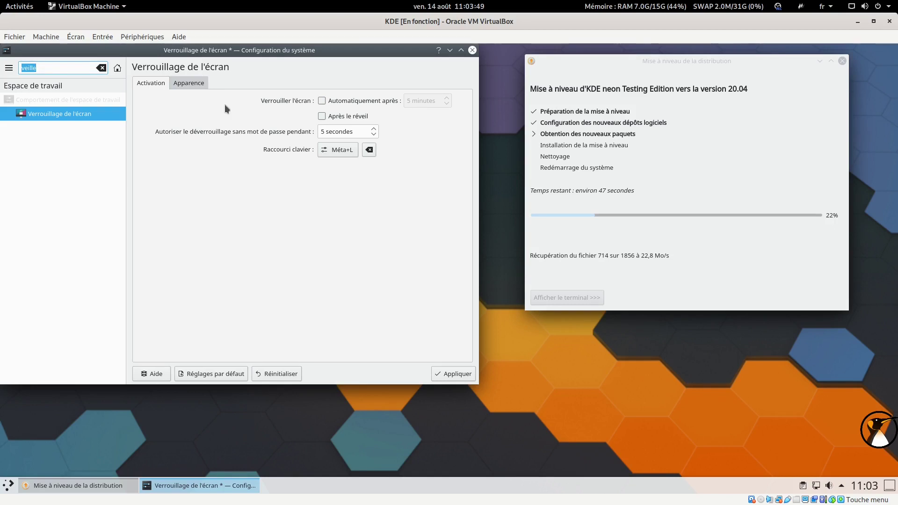
left_click(192, 82)
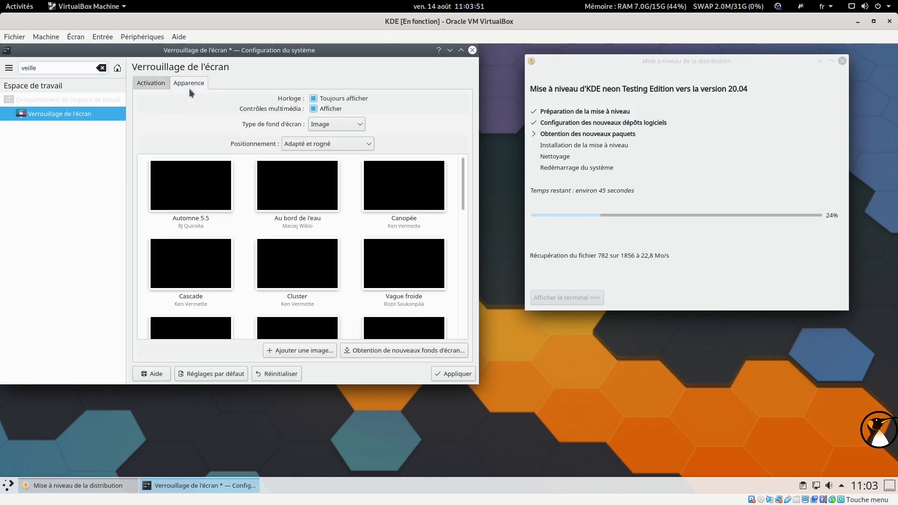
left_click(157, 83)
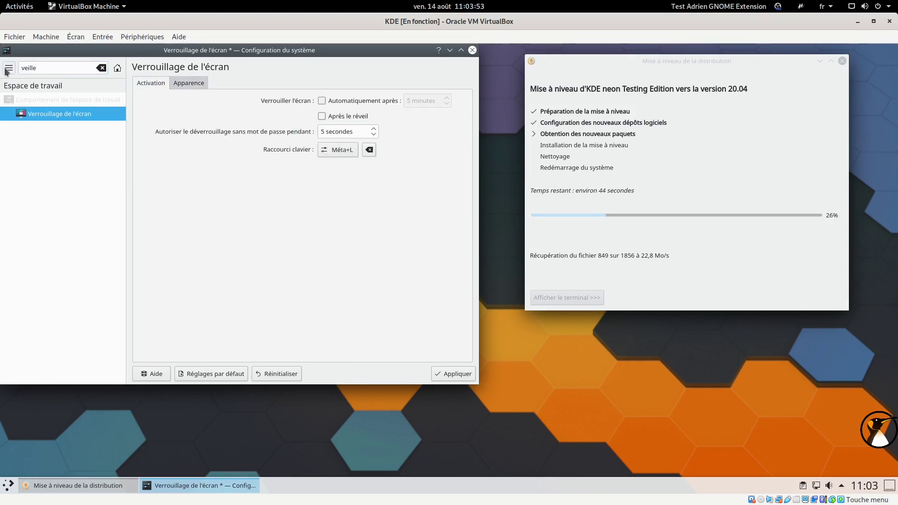
Step: Search the settings for "énerg", open Économie d'énergie, and apply the pending screen locking changes
double_click(28, 69)
key("BackSpace")
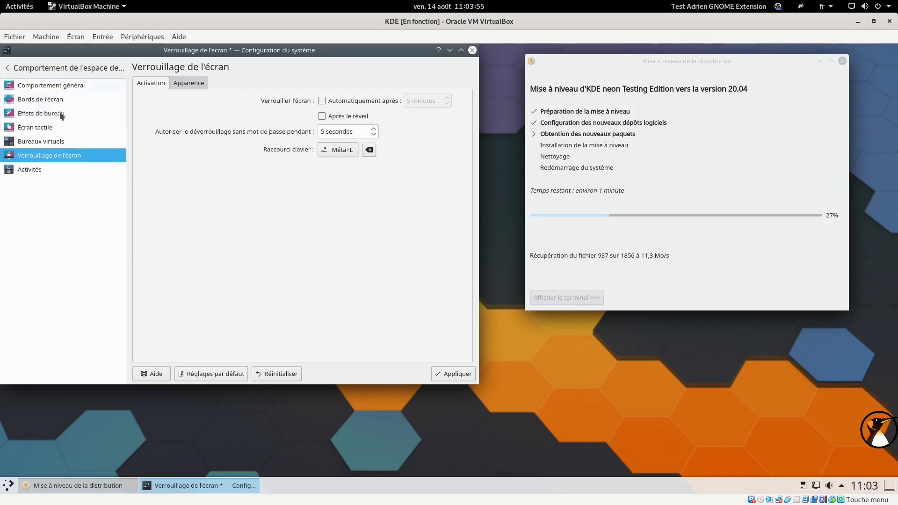
left_click(22, 68)
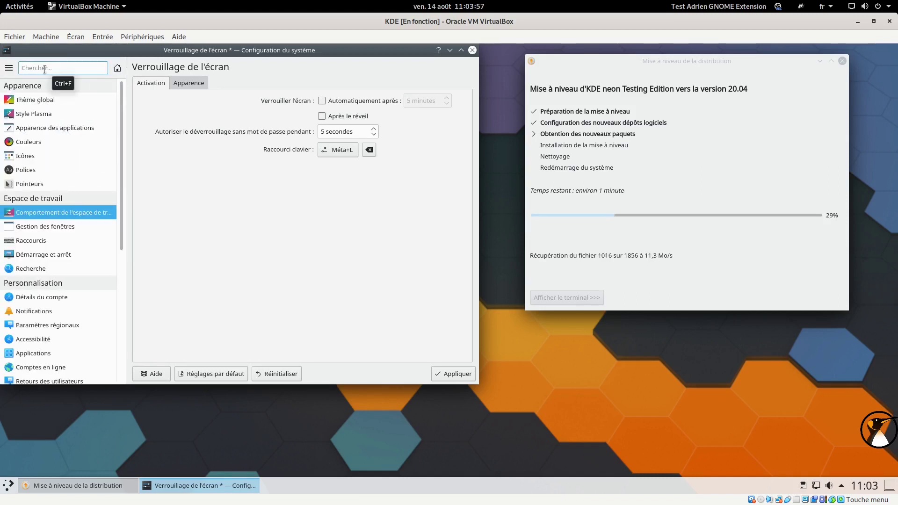
type("énerg")
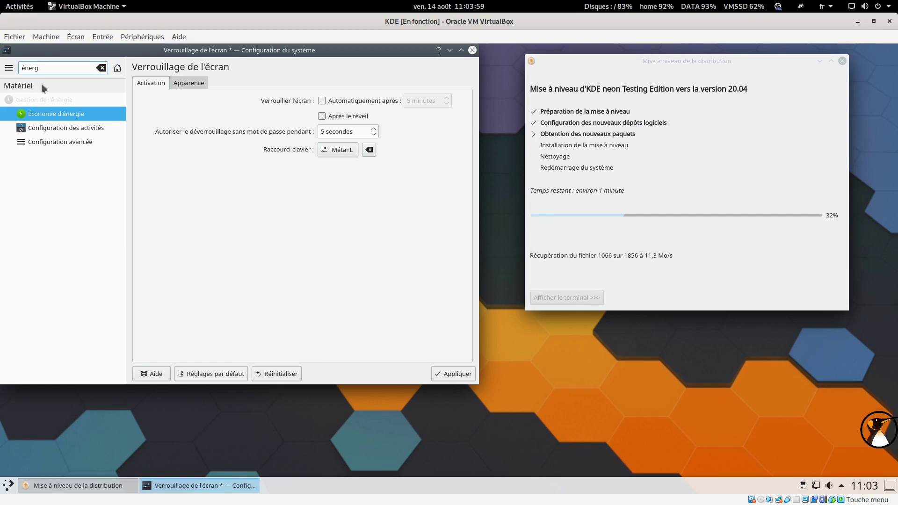
left_click(48, 112)
left_click(204, 220)
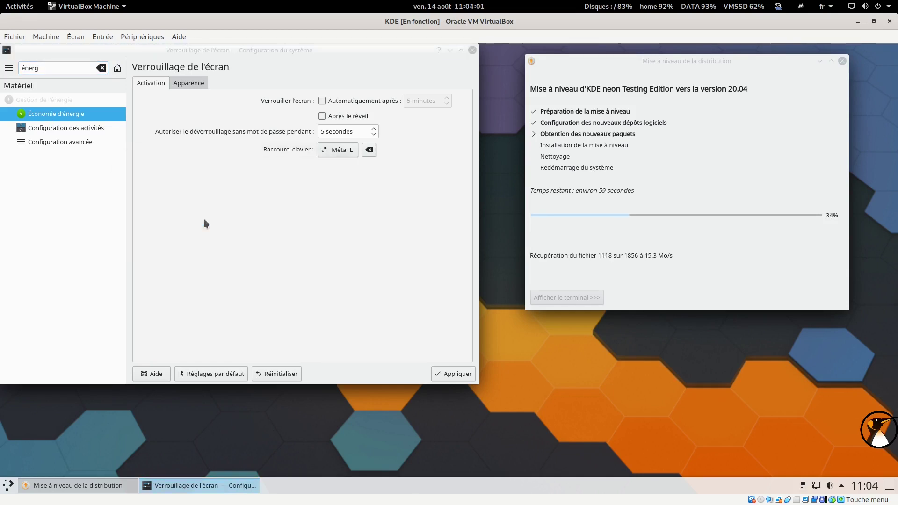
Step: Toggle the first option in the Économie d'énergie settings, apply the change, and close System Settings
left_click(206, 89)
left_click(445, 369)
key("ctrl+q")
Step: Move the distribution upgrade window back to the middle of the desktop while the upgrade runs
left_click_drag(595, 71, 475, 84)
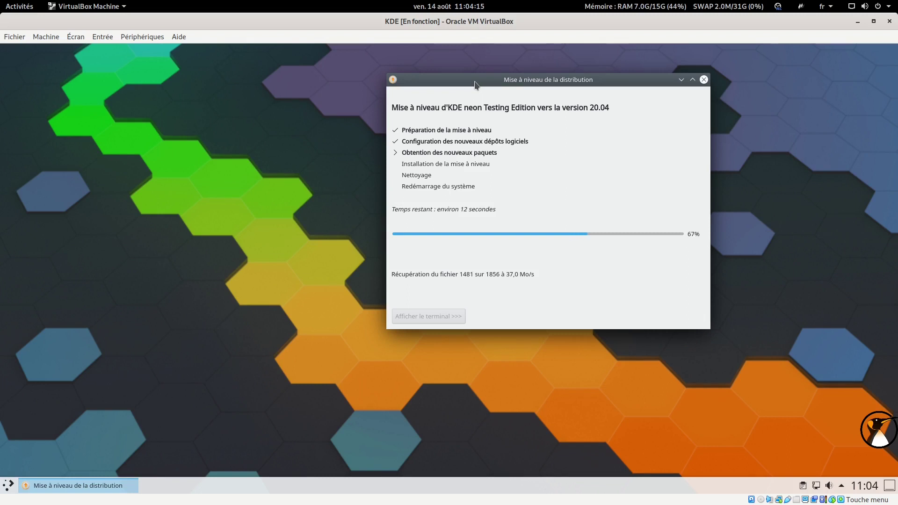
left_click_drag(479, 83, 397, 80)
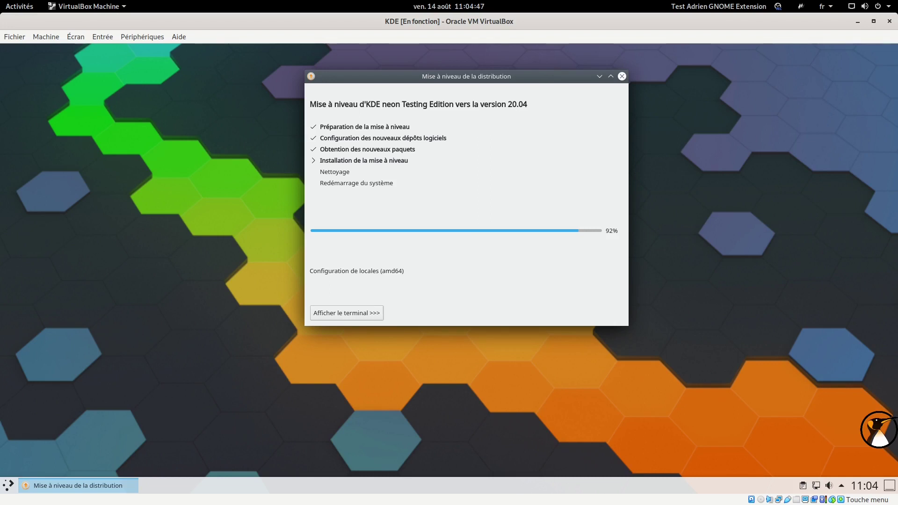
key("alt+Tab")
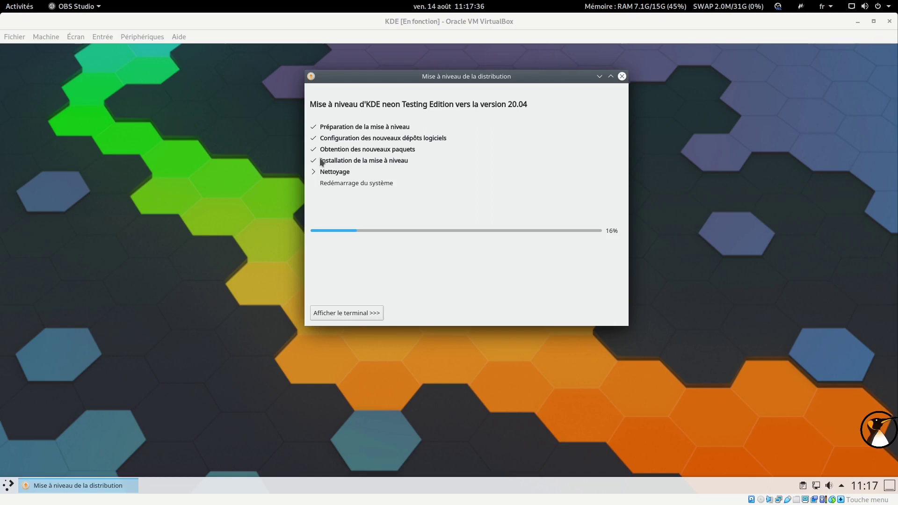
Step: Show the upgrade's terminal output, examine its latest lines, and hide the terminal again
left_click(347, 314)
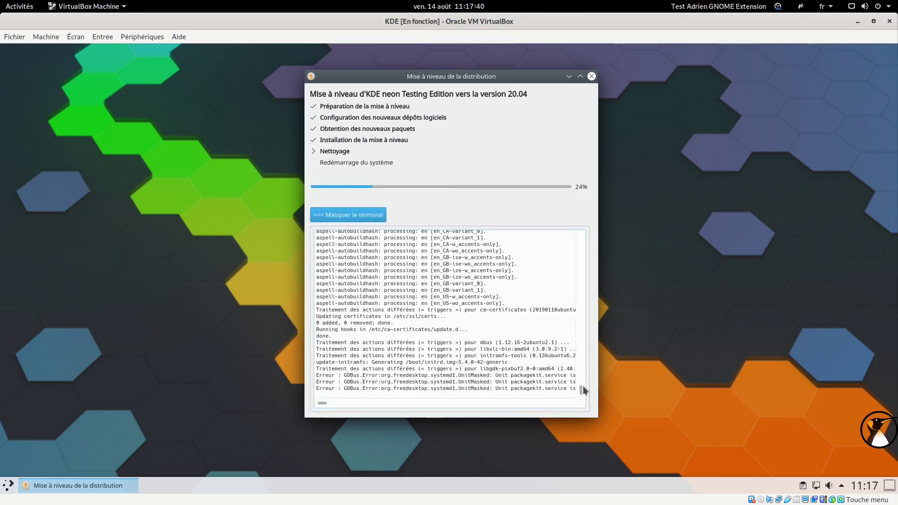
left_click_drag(597, 391, 649, 390)
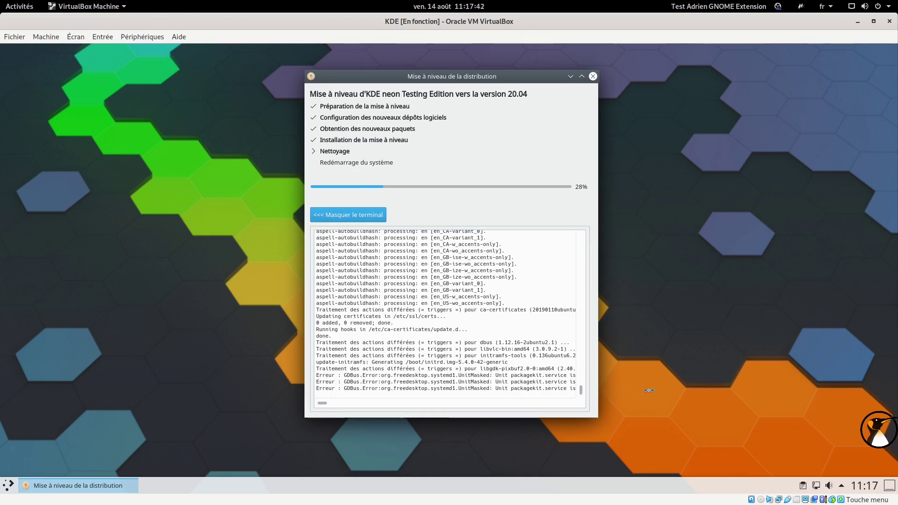
scroll(438, 257, "up", 1)
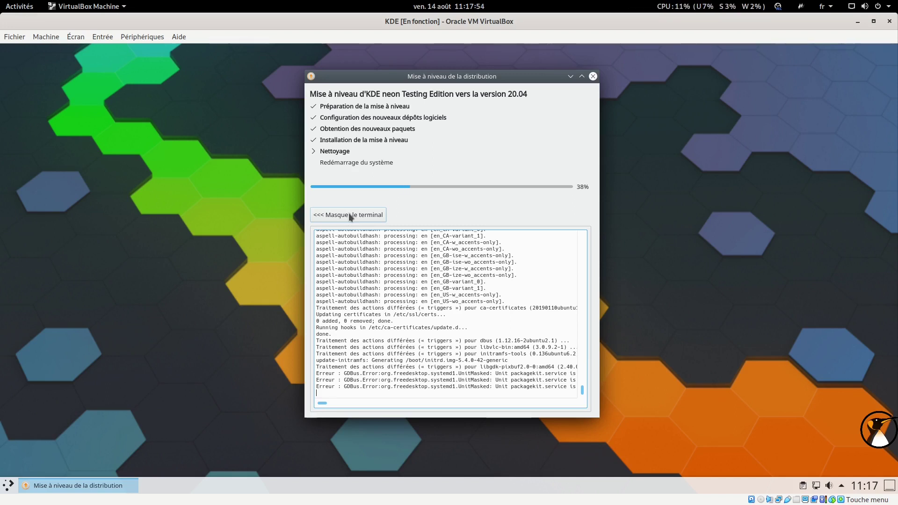
left_click(362, 214)
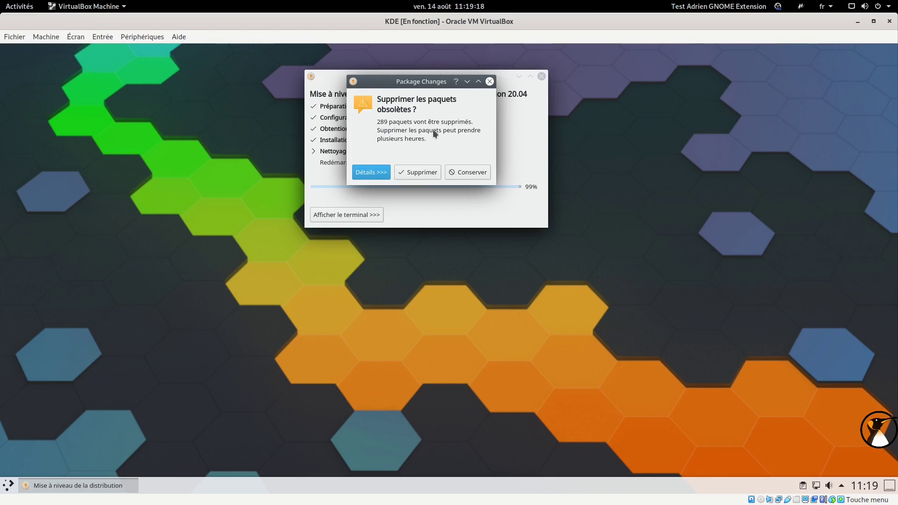
Step: Remove the obsolete packages and restart the system to complete the distribution upgrade
left_click(428, 173)
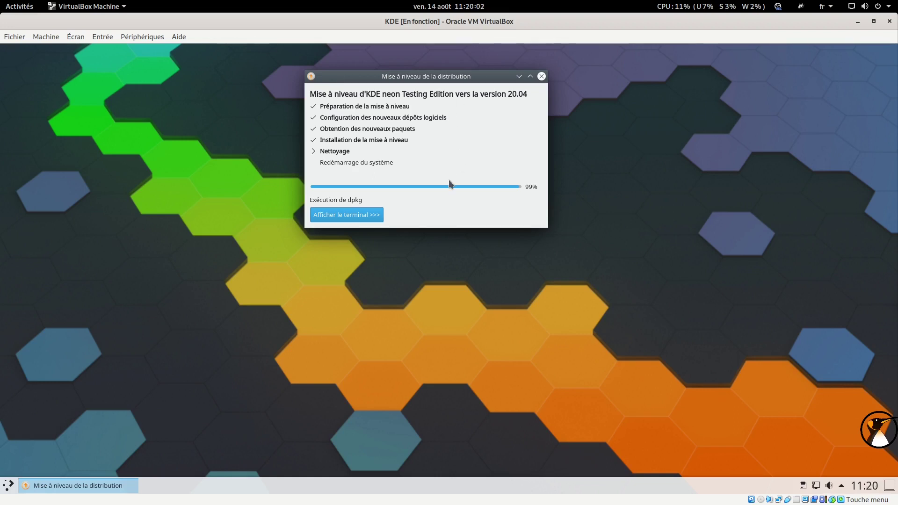
left_click(470, 154)
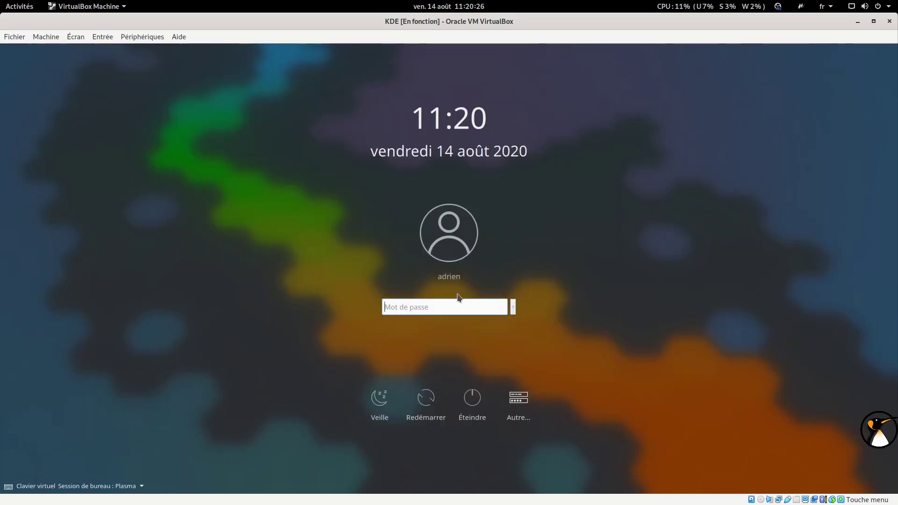
Step: Log back in to the Plasma session with the account password
type("****")
key("Return")
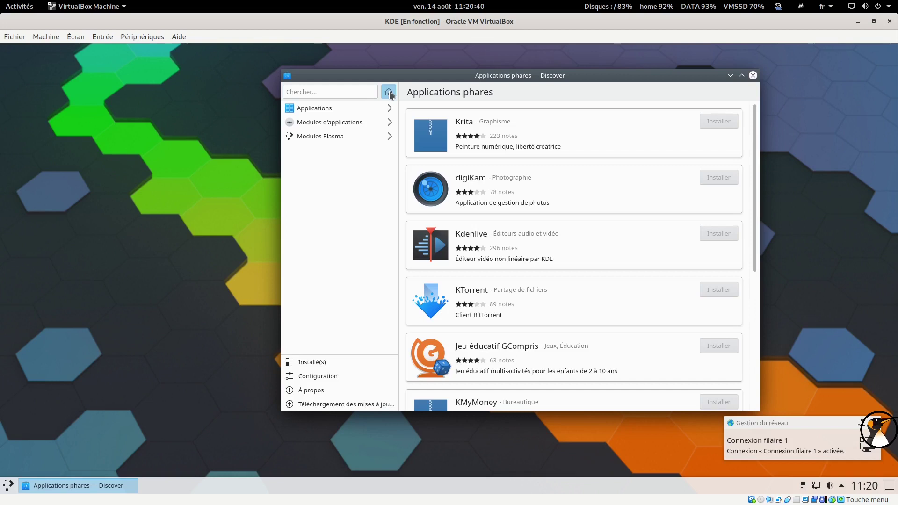
Step: Restart Discover after opening its configuration page, reopen that page, and examine the listed software sources
left_click(322, 376)
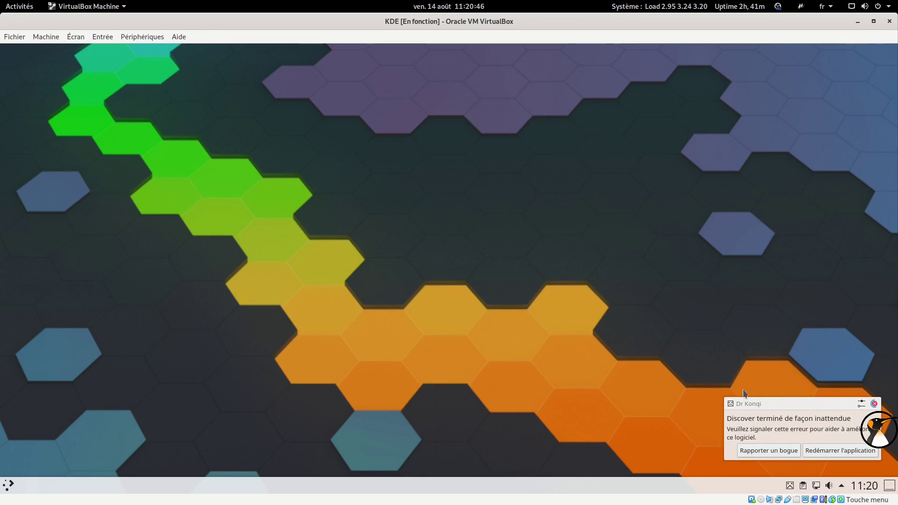
left_click(840, 451)
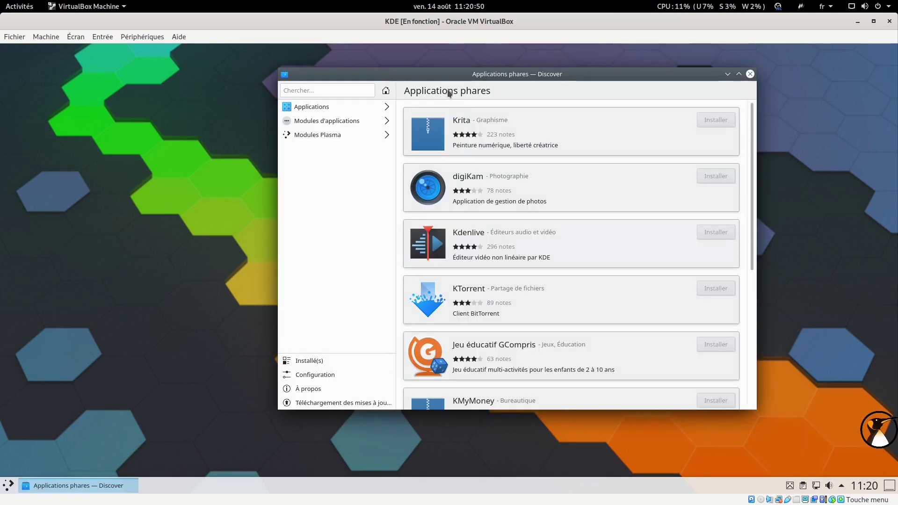
left_click(319, 374)
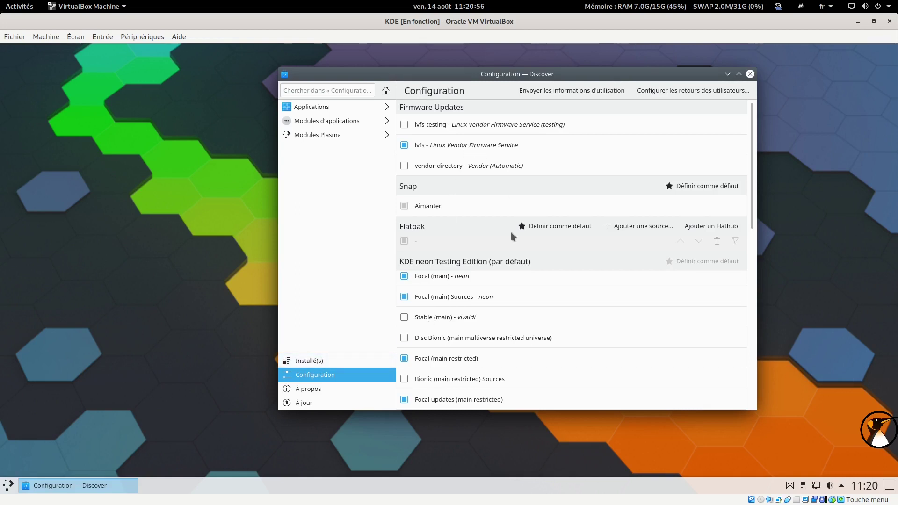
left_click_drag(752, 205, 731, 187)
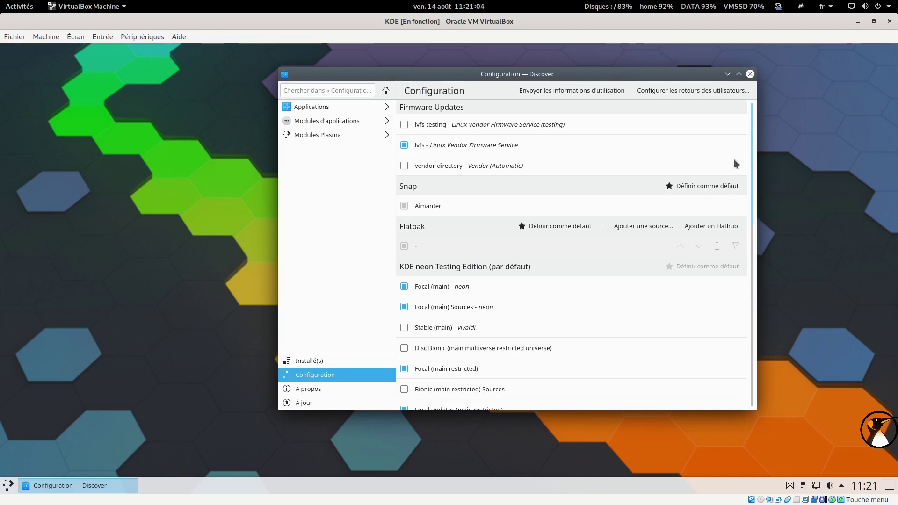
scroll(739, 263, "down", 3)
scroll(739, 265, "down", 4)
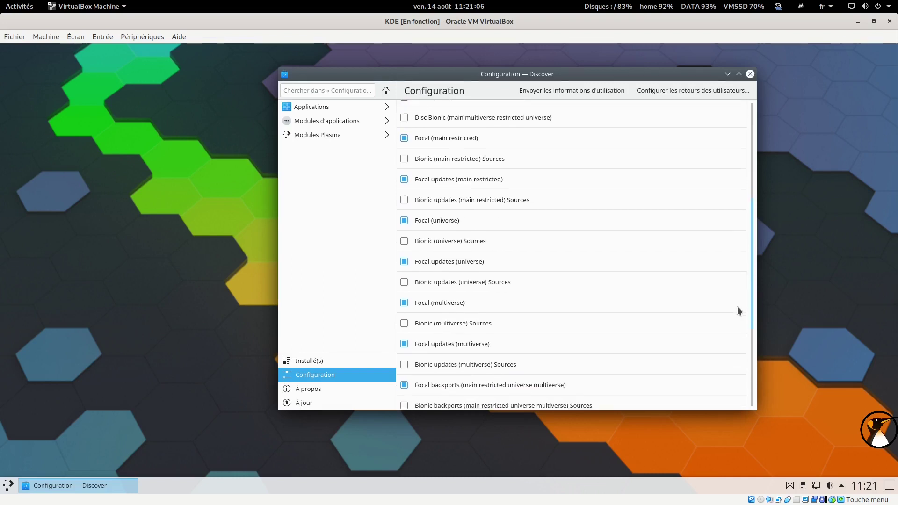
scroll(725, 249, "up", 7)
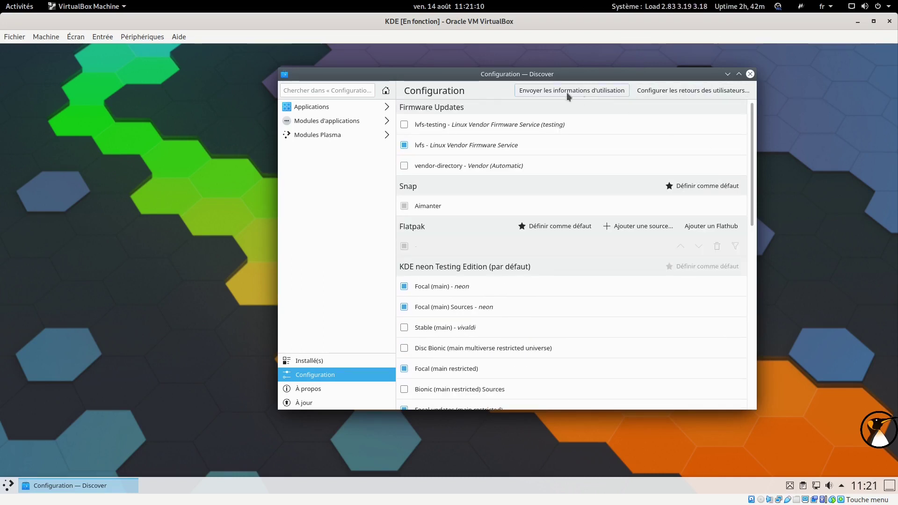
Step: View Discover's installed applications and updates pages, and close Discover
left_click(320, 390)
left_click(319, 361)
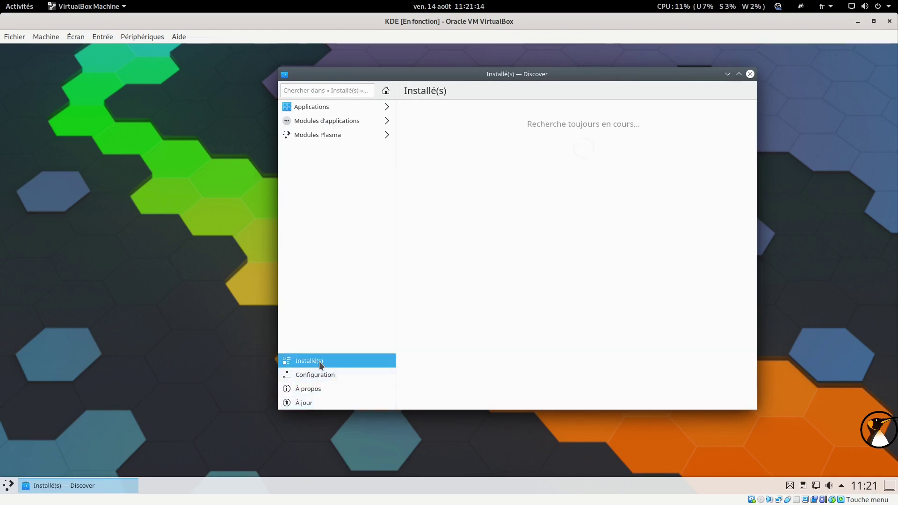
left_click(306, 400)
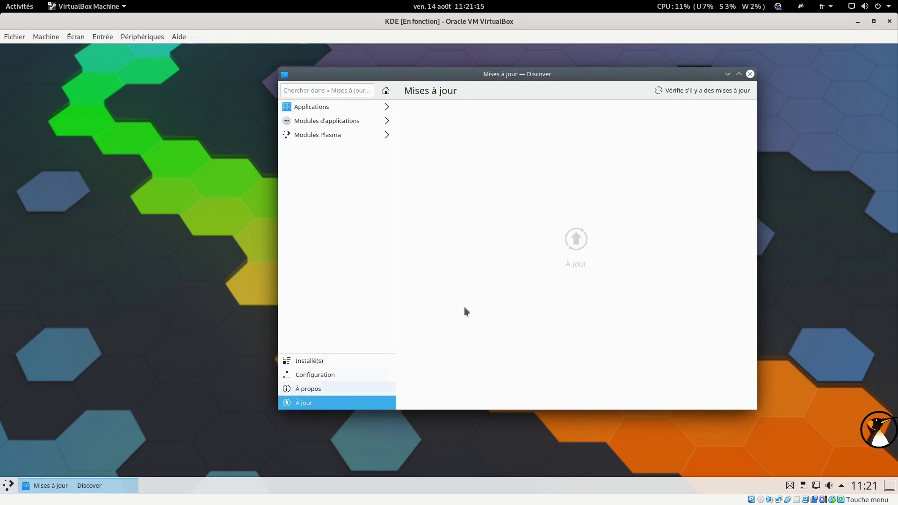
left_click(750, 75)
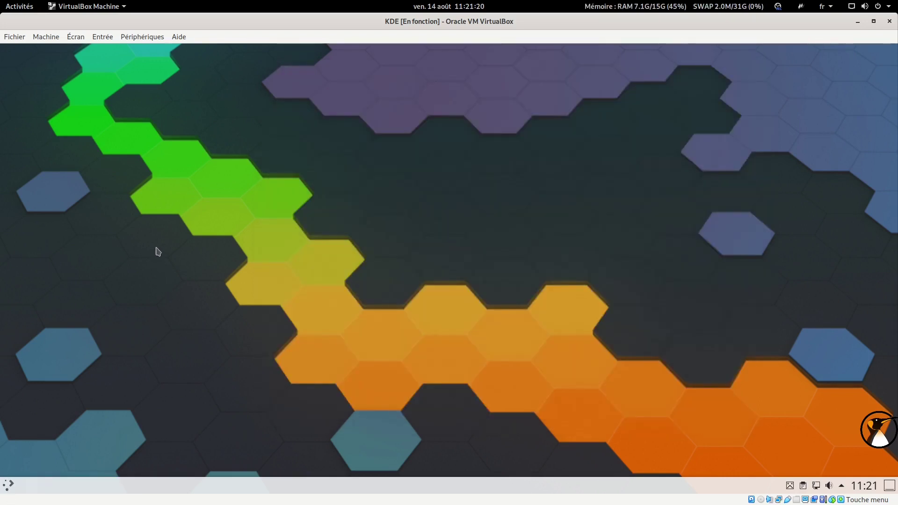
Step: Open Dolphin maximized and browse the 30,0 Gio hard disk to the etc/apt/sources.list.d folder
key("super")
left_click(184, 178)
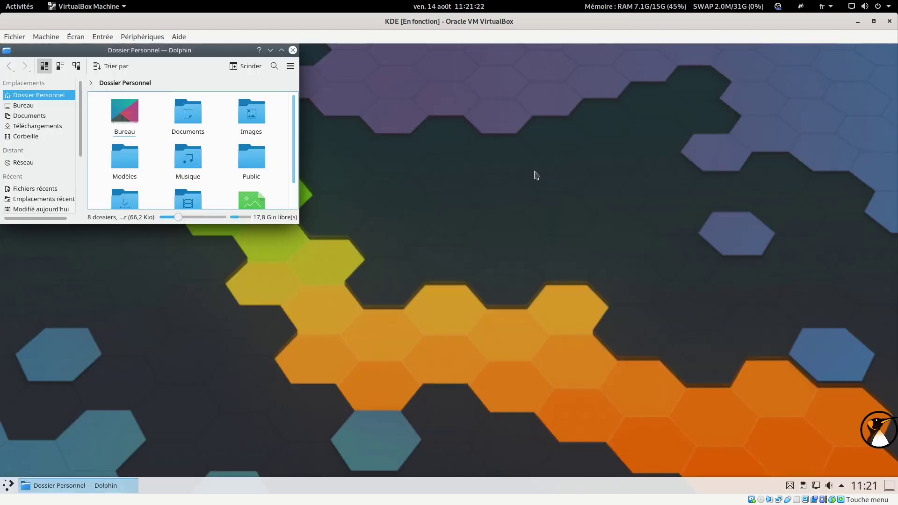
left_click(281, 50)
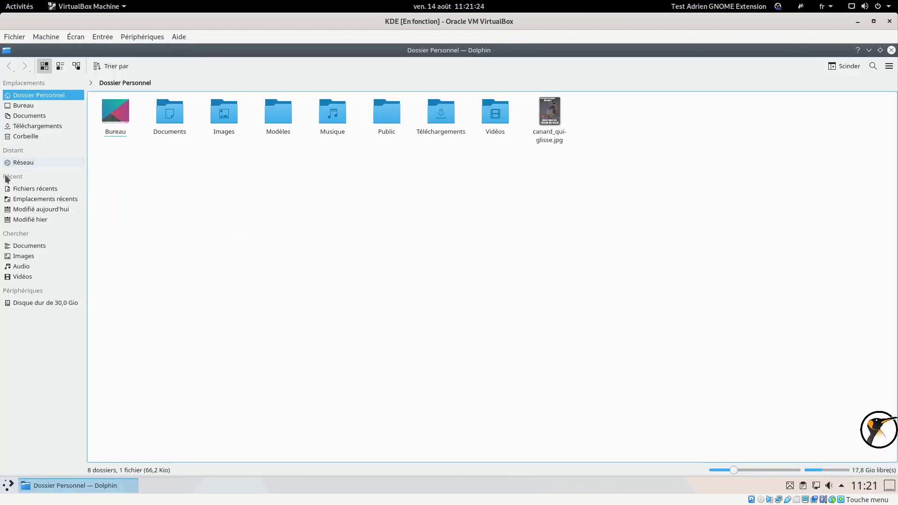
left_click(47, 303)
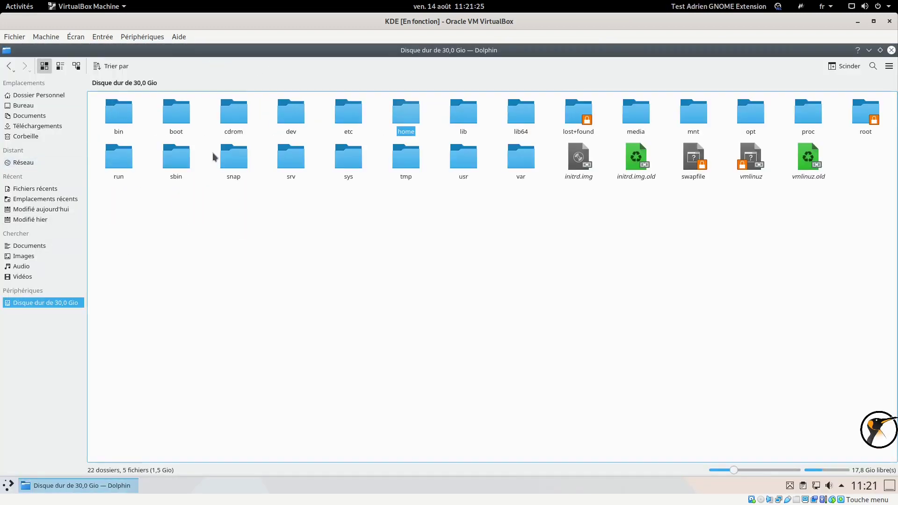
left_click(358, 120)
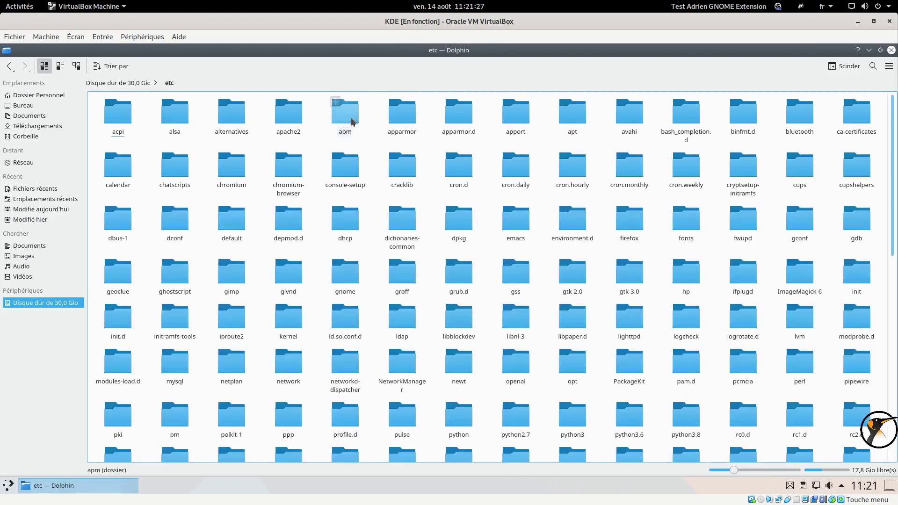
left_click(577, 117)
left_click(281, 117)
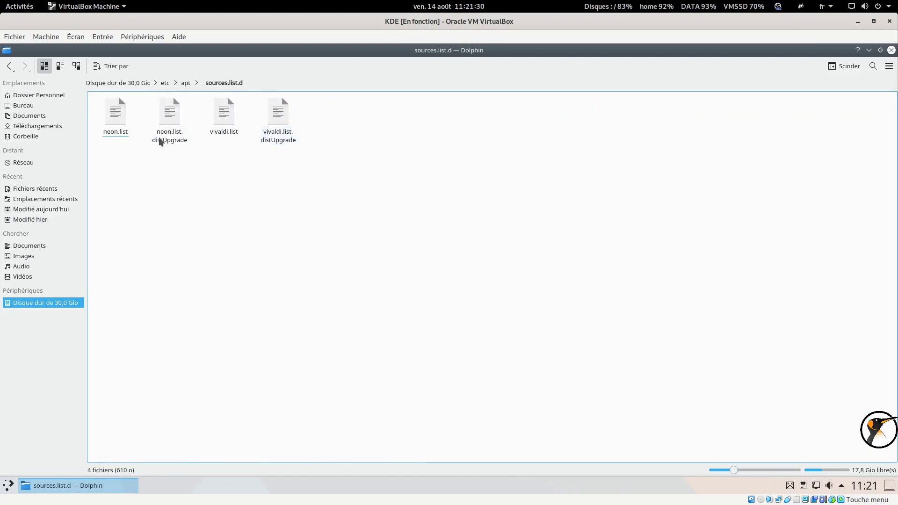
Step: In vivaldi.list, re-enable the deb line by removing its leading # and the trailing comment about the upgrade to focal
left_click(224, 133)
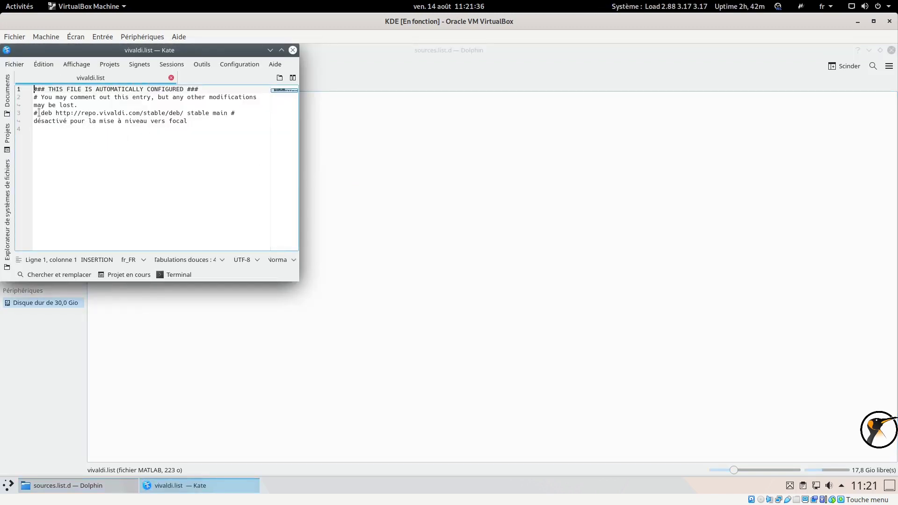
key("Delete")
left_click_drag(220, 113, 224, 123)
key("Delete")
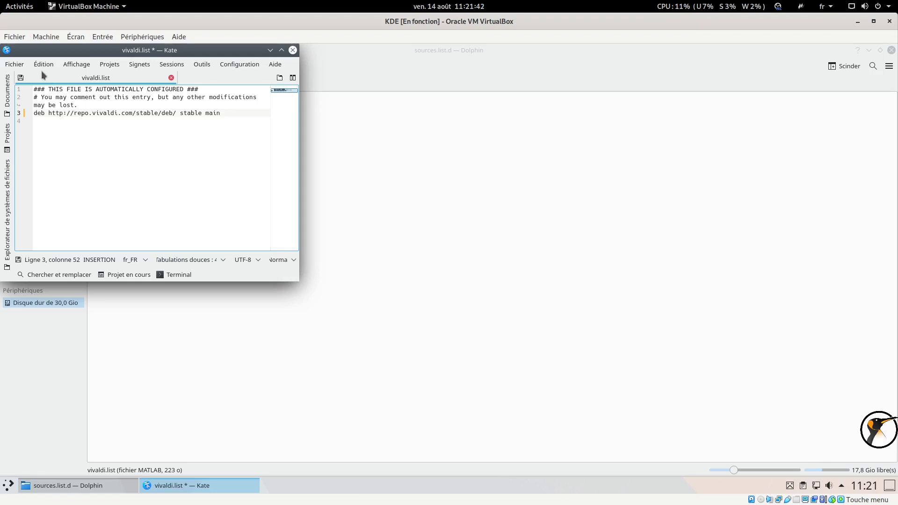
Step: Save vivaldi.list by authenticating with the superuser password, and close the text editor and file manager
left_click(21, 68)
left_click(29, 132)
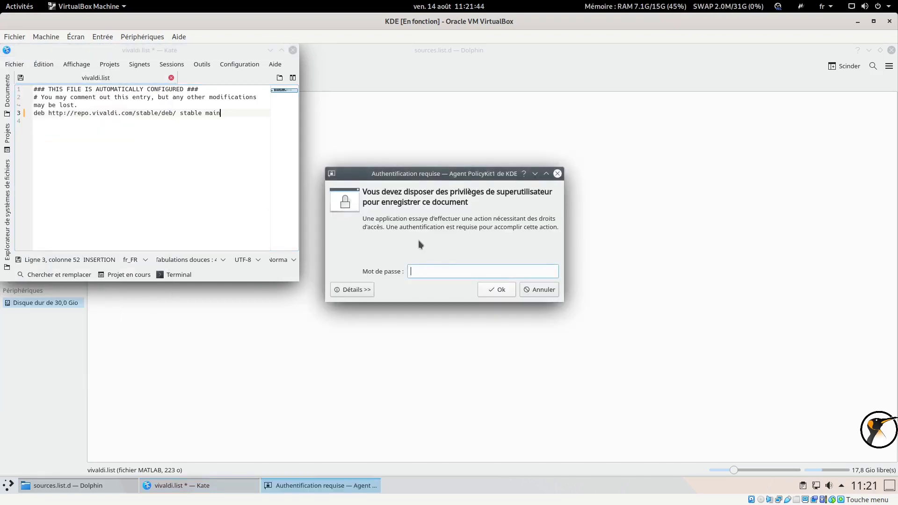
key("Return")
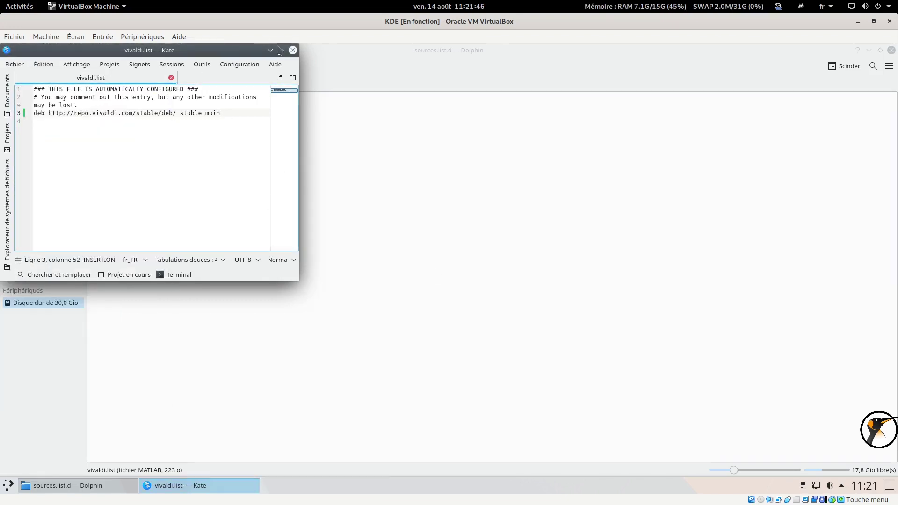
left_click(292, 50)
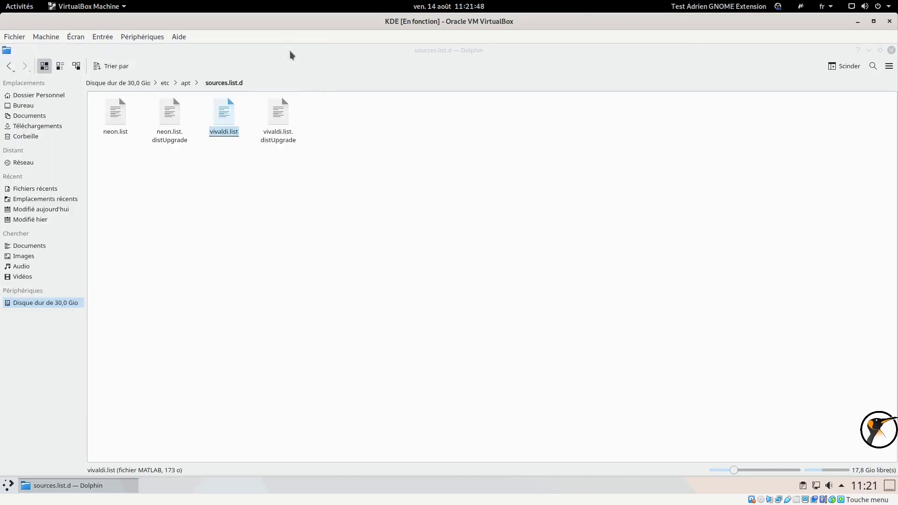
left_click(891, 50)
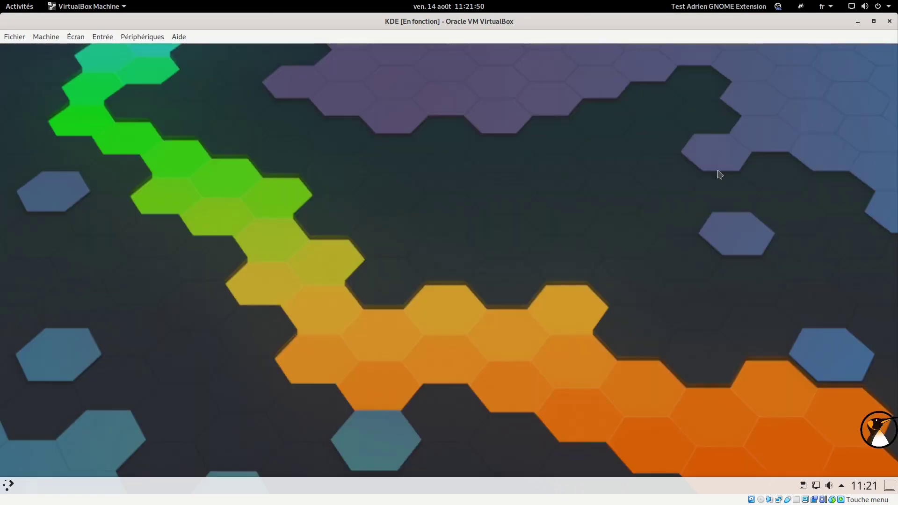
Step: Open the Info Center and examine the Plasma, Frameworks, Qt and kernel versions on its system information page
left_click(9, 486)
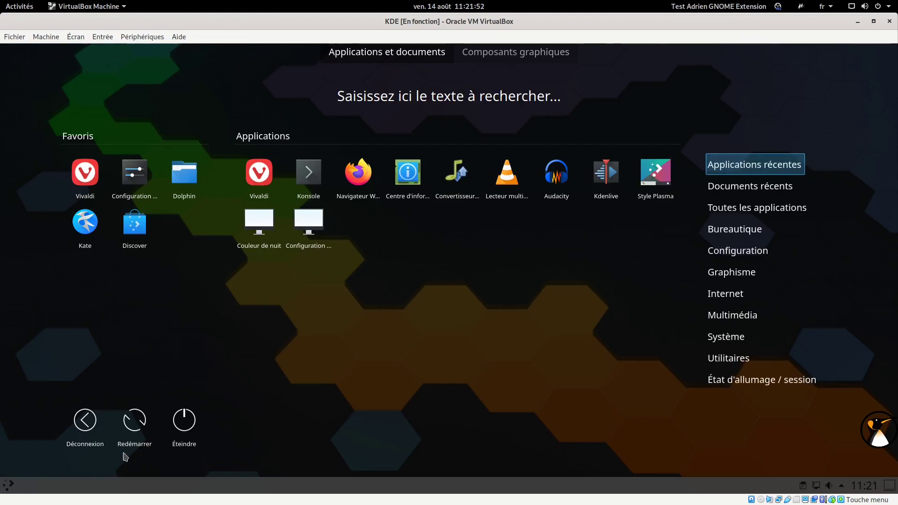
left_click(401, 180)
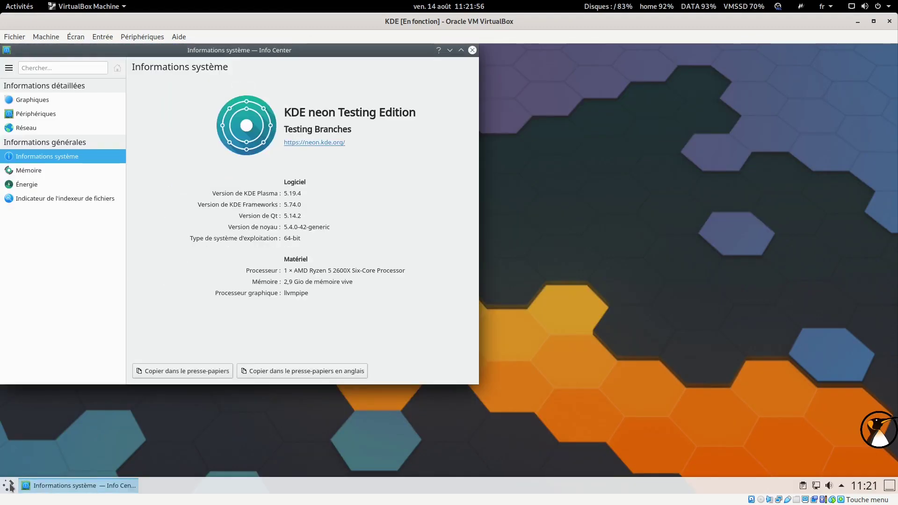
left_click_drag(282, 226, 312, 227)
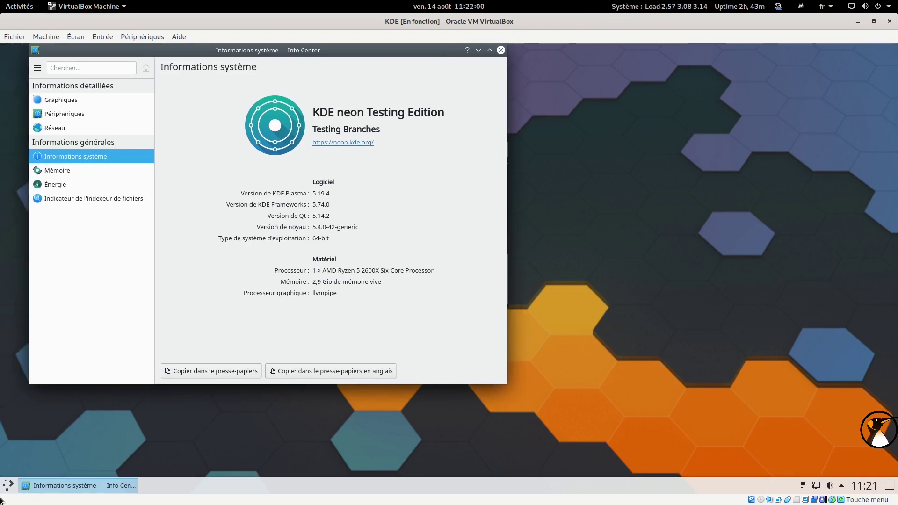
Step: Open Konsole, run htop to check the system's resource usage, and quit it
left_click(8, 486)
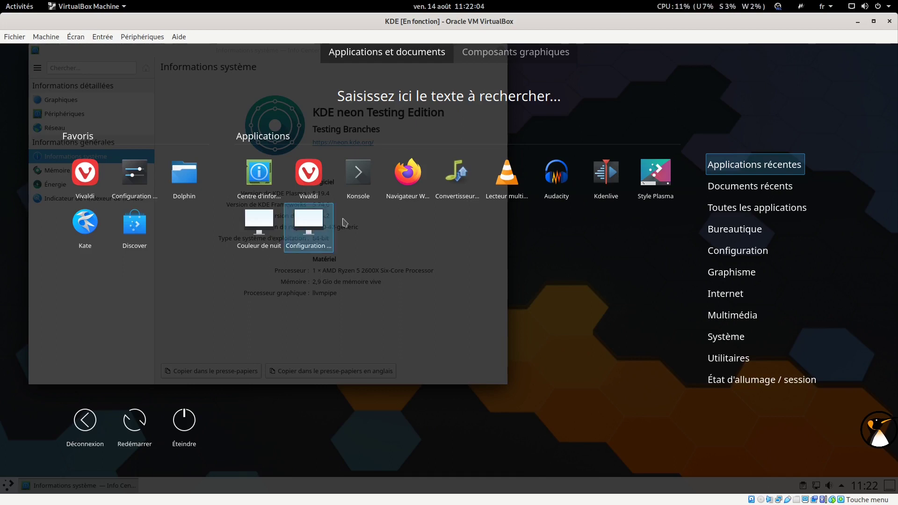
left_click(349, 187)
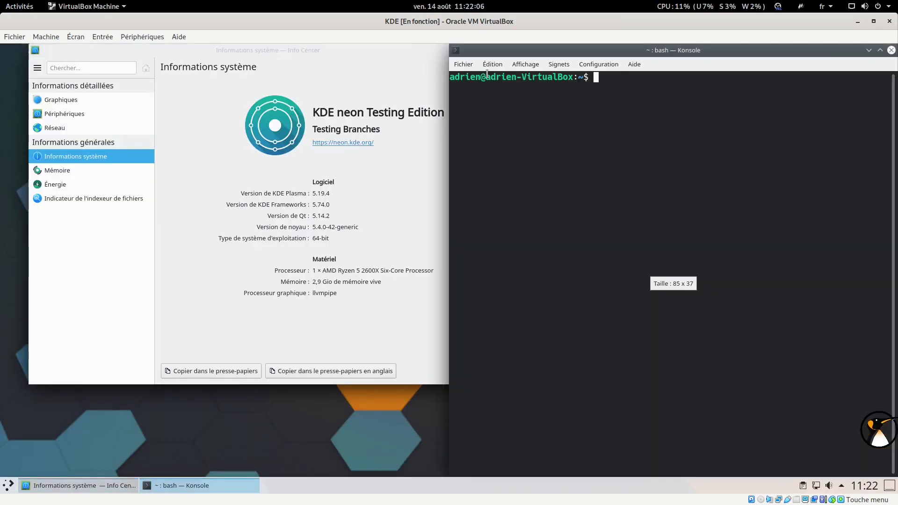
type("htop")
key("Return")
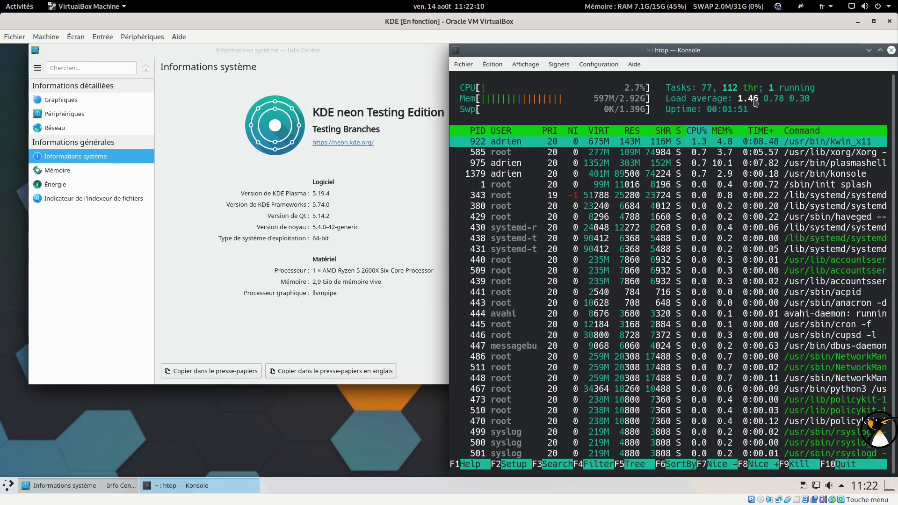
key("q")
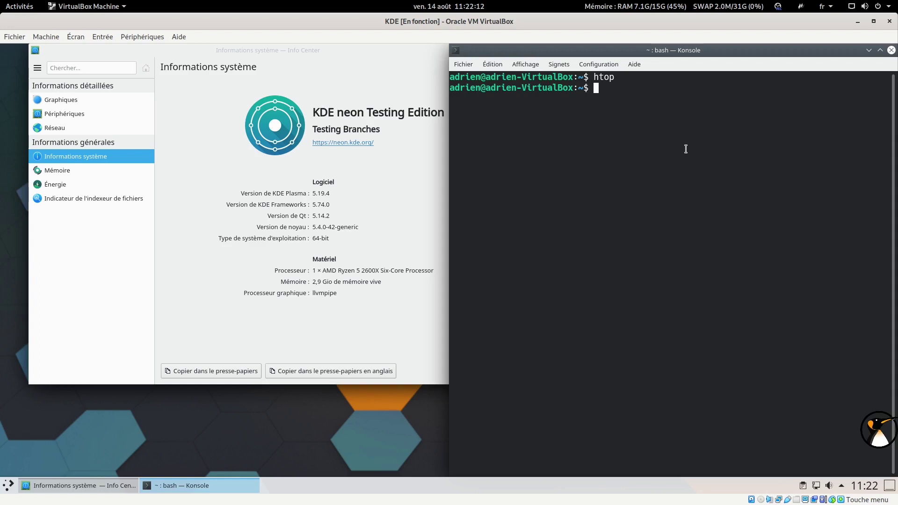
Step: Run lsb_release -a to check the distribution release, and close the terminal
type("lsb_")
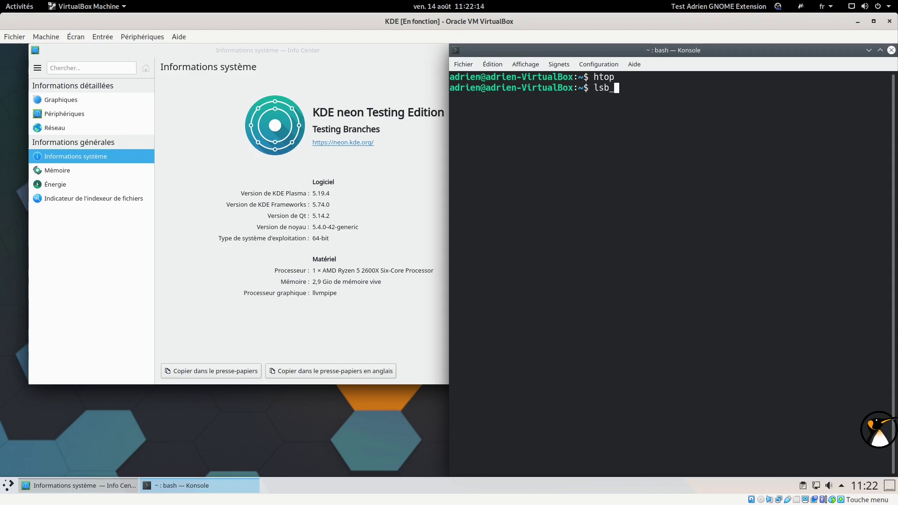
type("release -a")
key("Return")
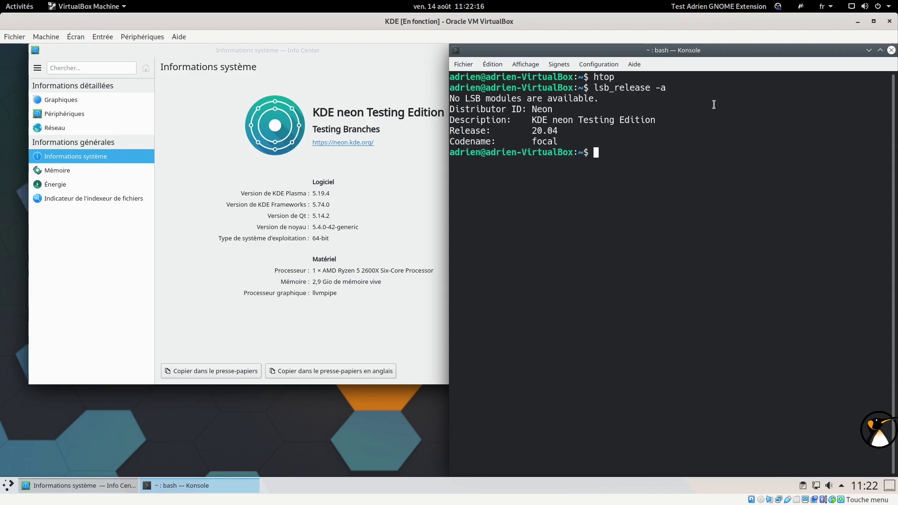
left_click(892, 50)
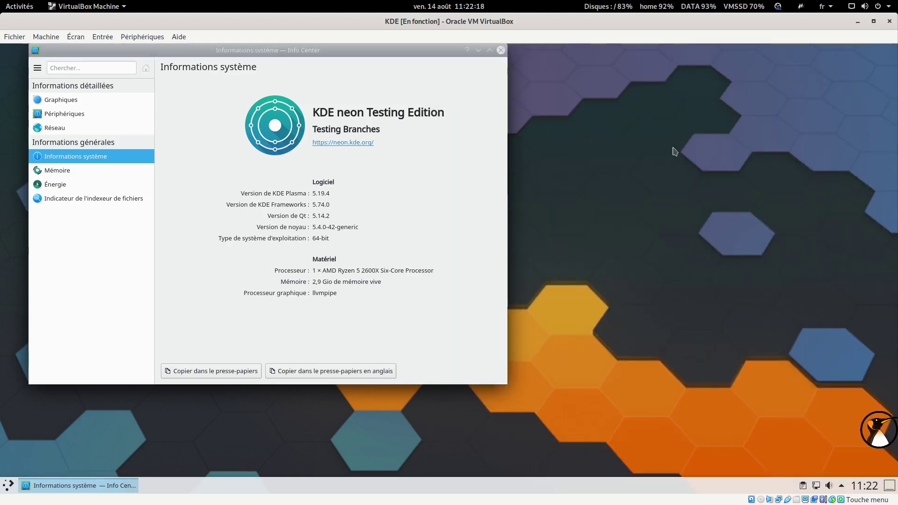
Step: Launch Firefox and Kdenlive, closing the Info Center window in between
left_click(9, 486)
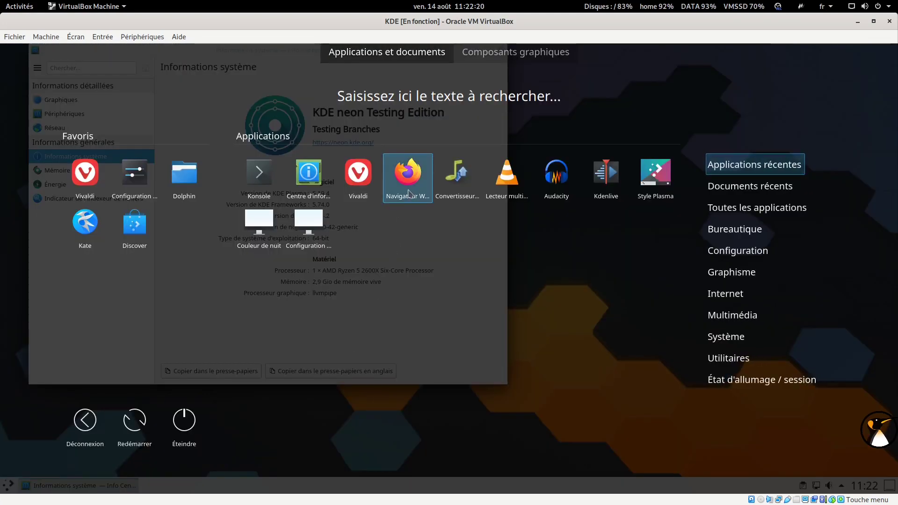
left_click(408, 176)
key("super")
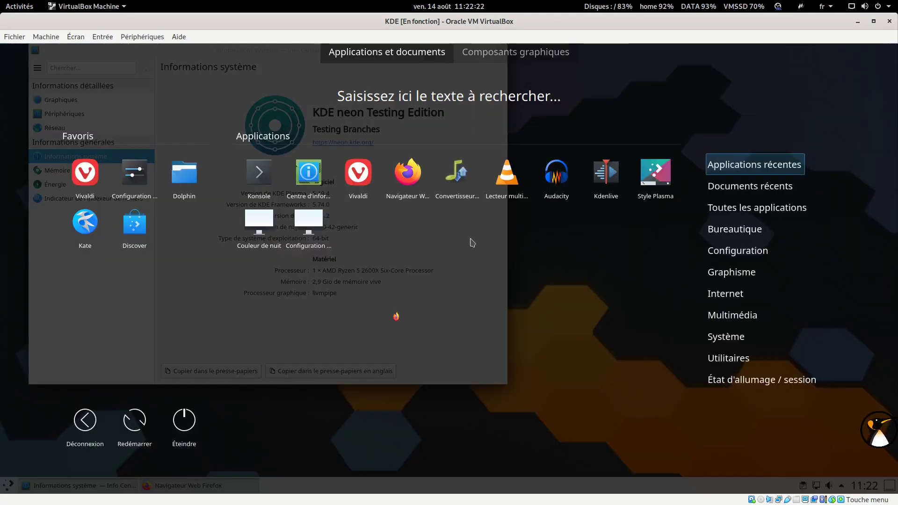
key("Escape")
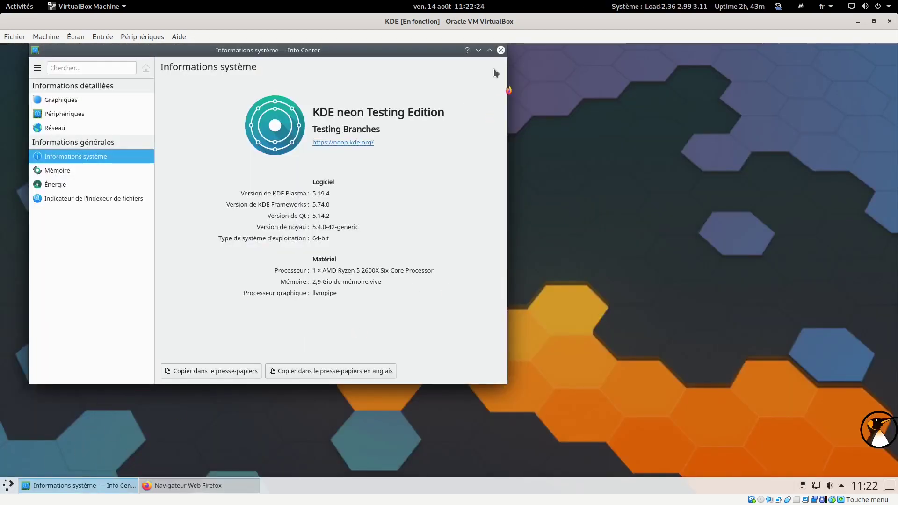
left_click(500, 50)
key("super")
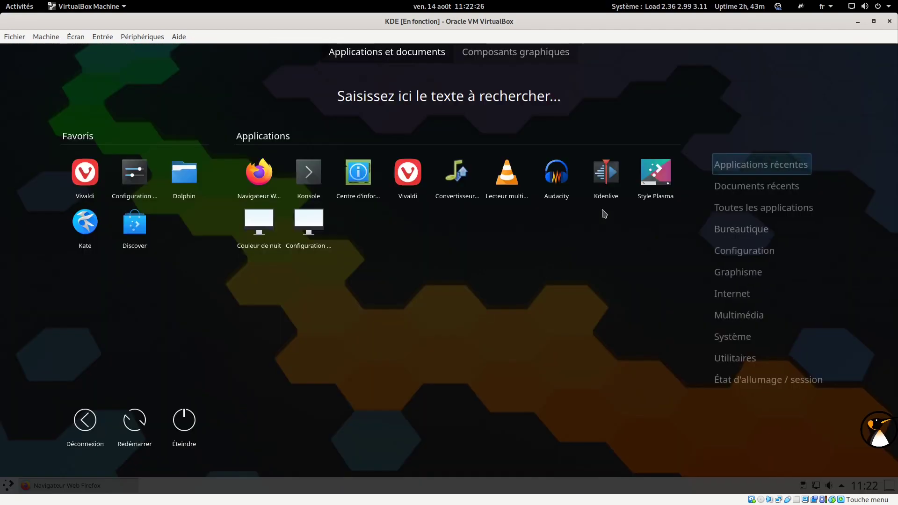
left_click(608, 180)
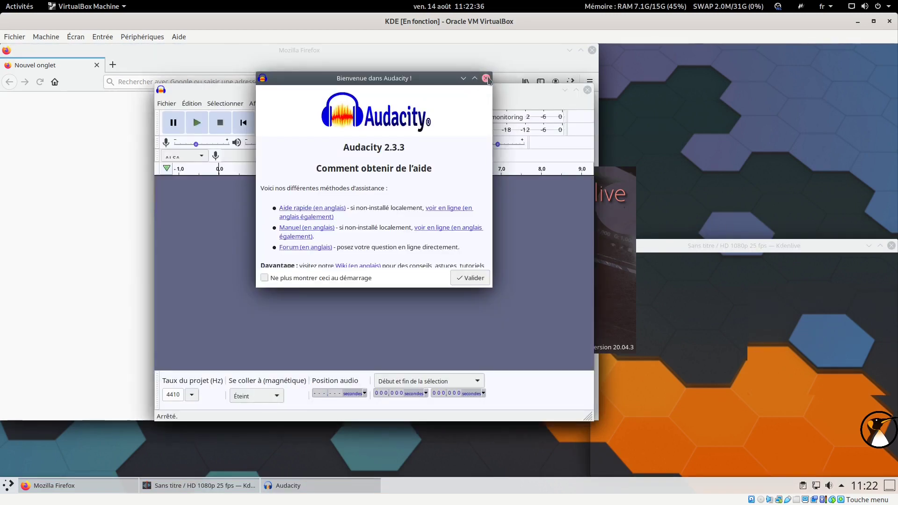
Step: Dismiss the Audacity welcome dialog, and close the Audacity, Firefox and Kdenlive windows
left_click(486, 78)
left_click(588, 89)
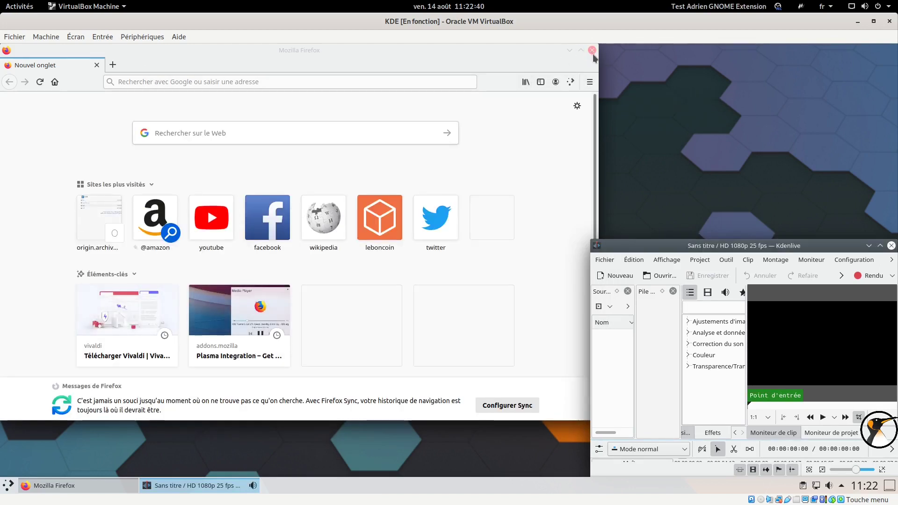
left_click(592, 50)
left_click_drag(678, 246, 646, 160)
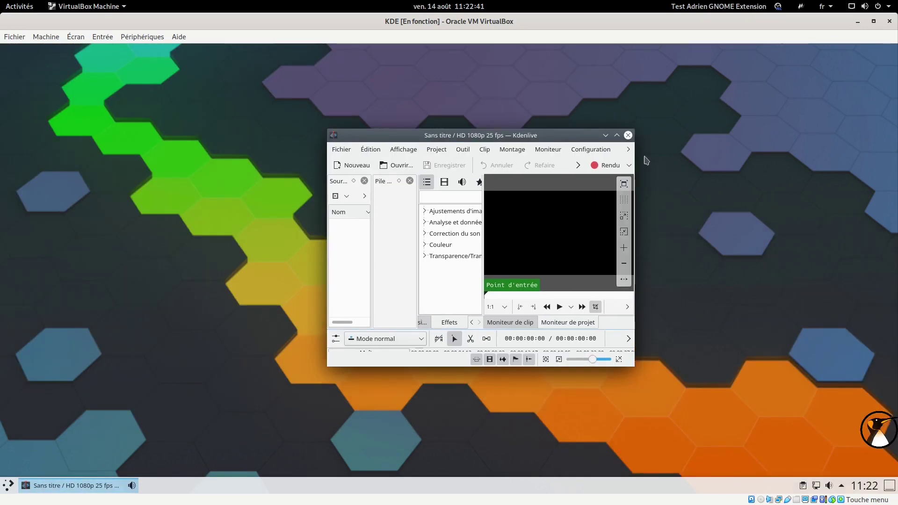
left_click(628, 136)
Step: Launch VLC and Vivaldi from the recent applications, and close the VLC window
key("super")
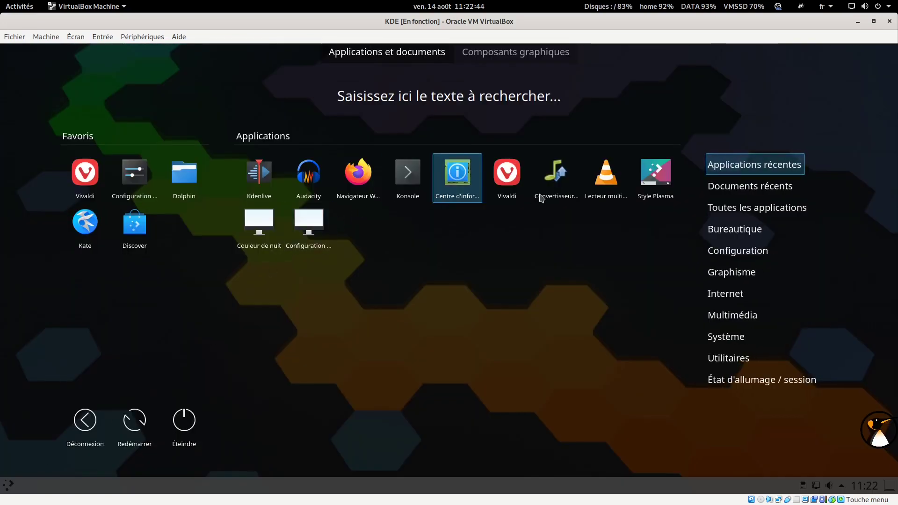
left_click(606, 175)
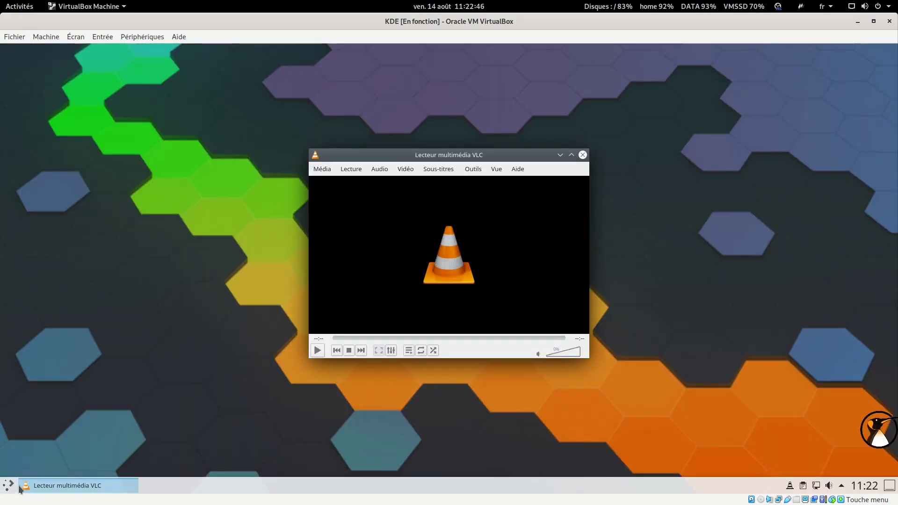
key("super")
left_click(507, 178)
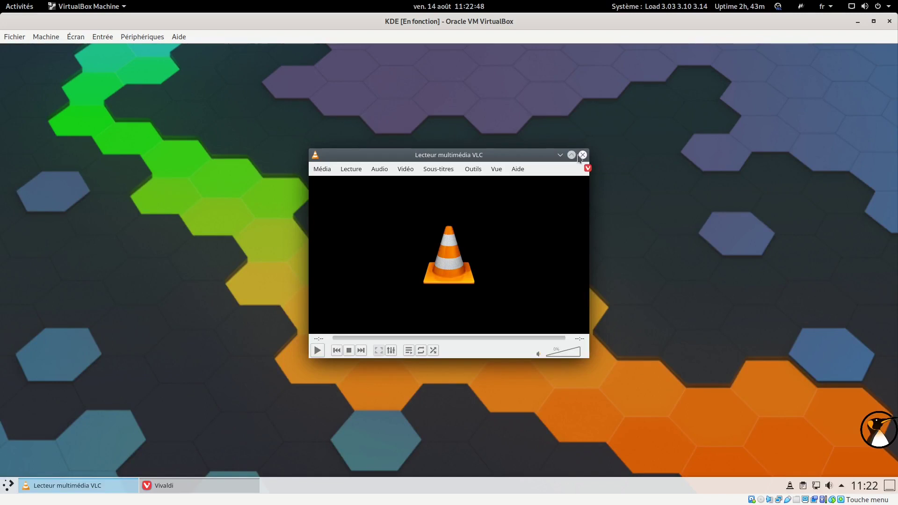
left_click(582, 155)
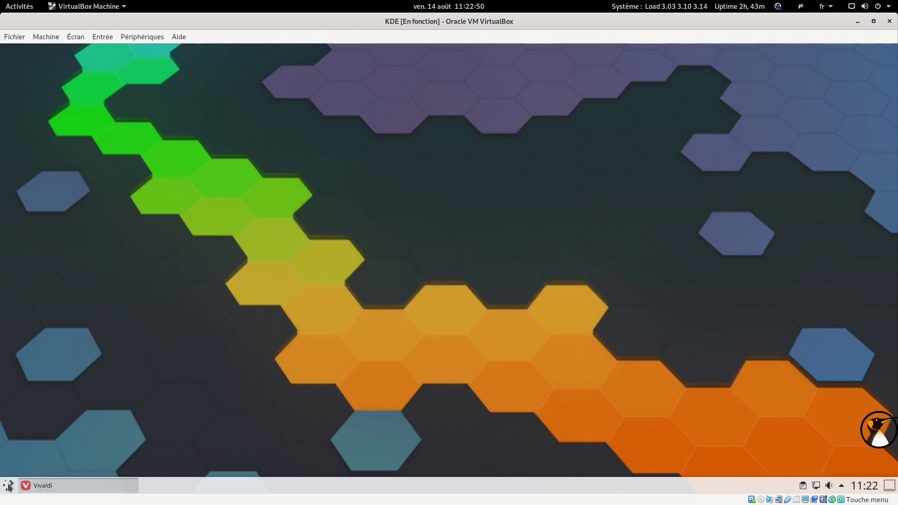
Step: Browse the office and graphics application categories, launch Discover, and search it for libreoffice
left_click(8, 485)
mouse_move(748, 230)
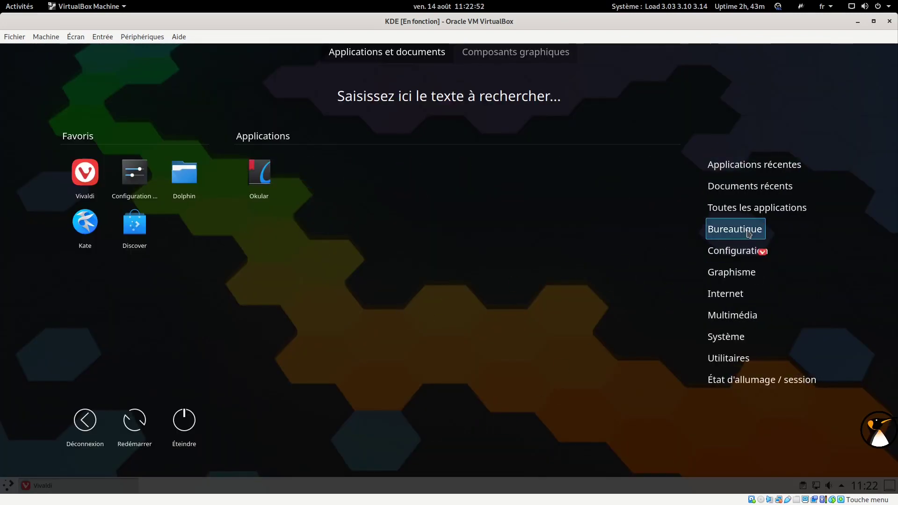
mouse_move(739, 274)
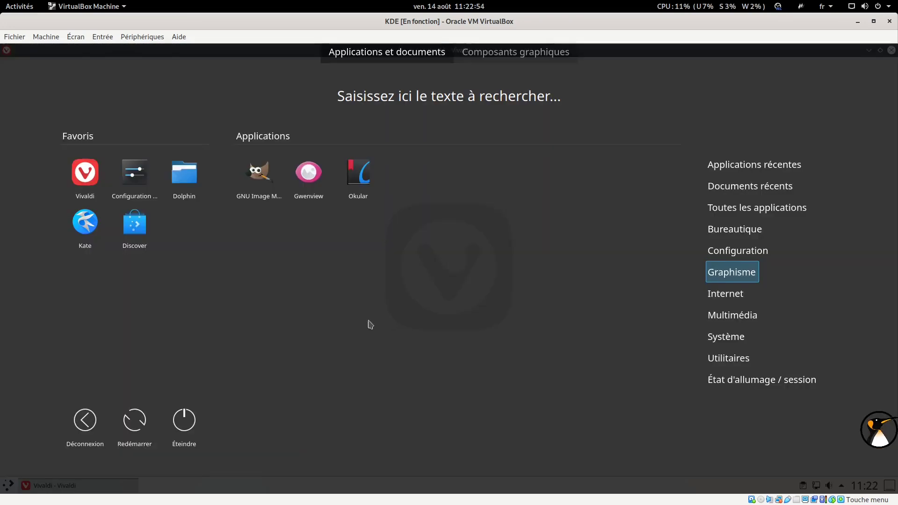
left_click(135, 230)
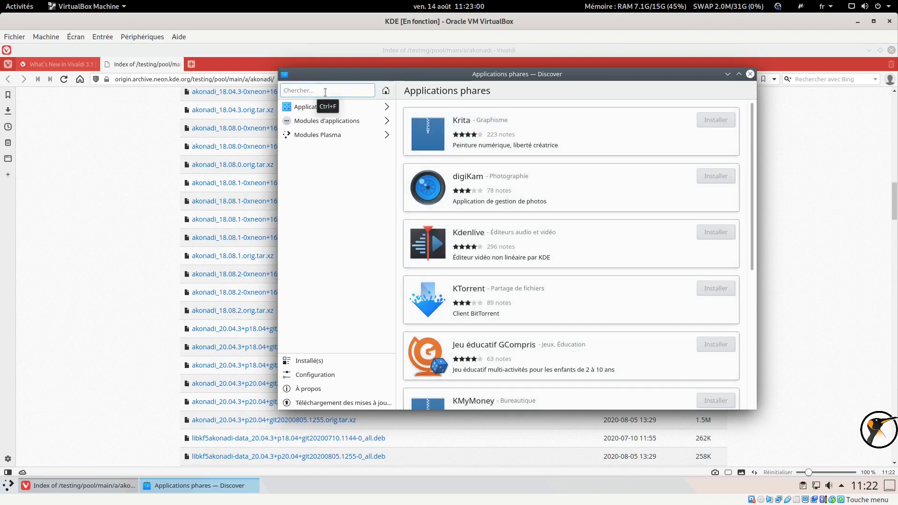
type("libreoffice")
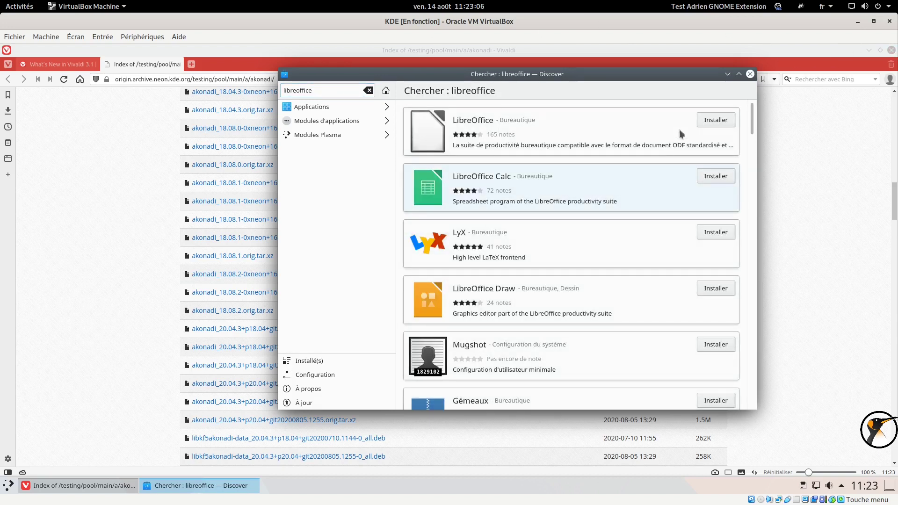
Step: Install the LibreOffice package from its details page, authenticate with the account password, and return to the search results
left_click(627, 132)
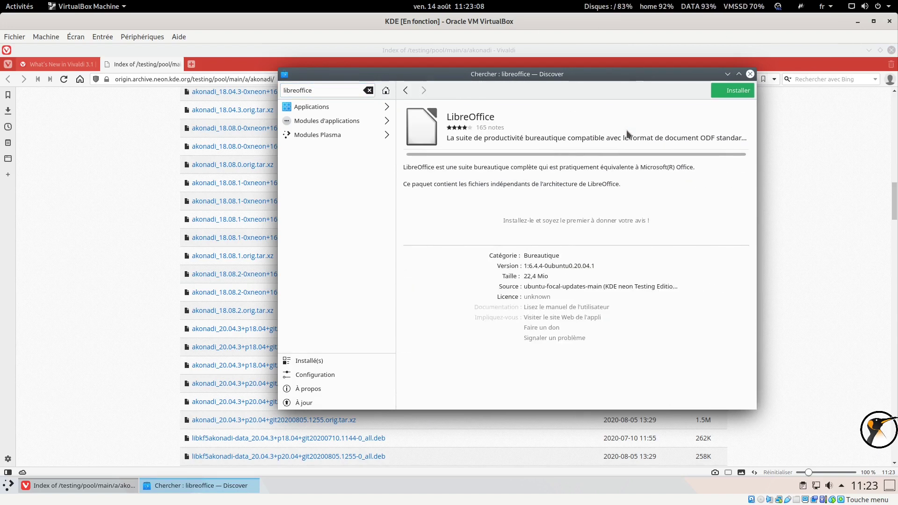
left_click(736, 92)
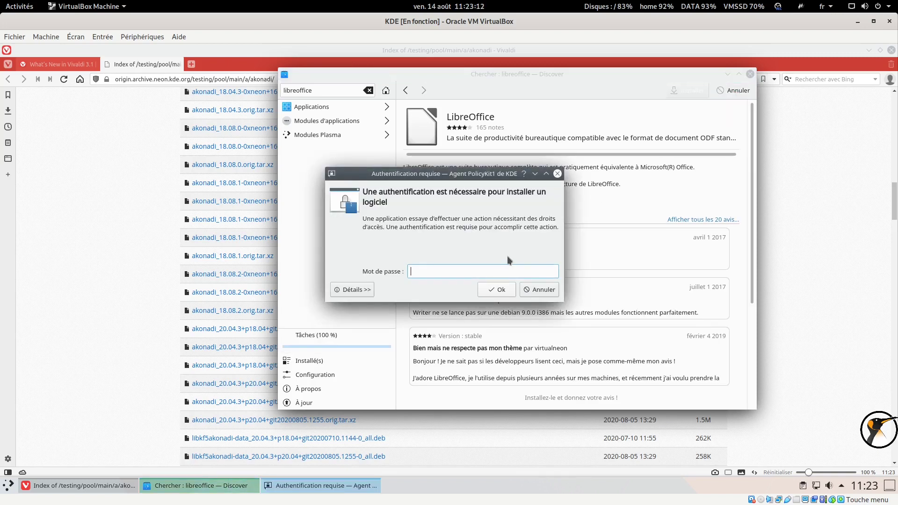
left_click(496, 289)
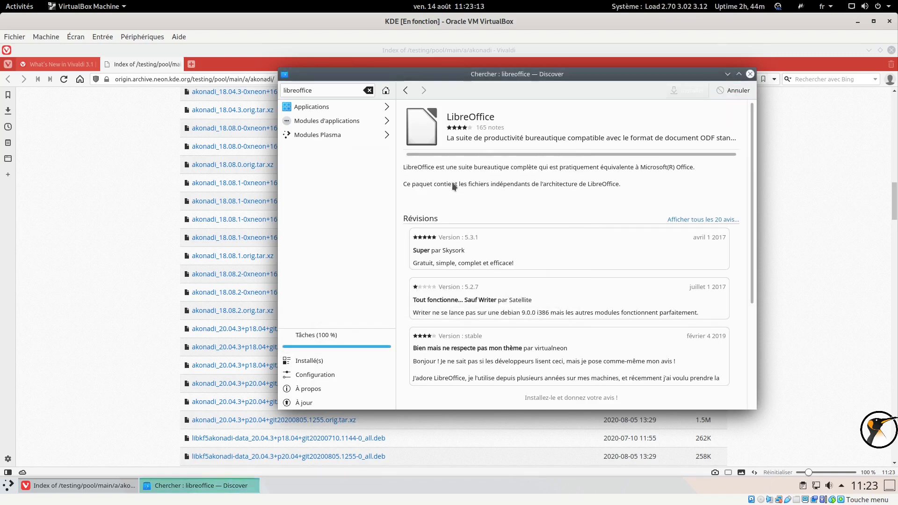
left_click(406, 92)
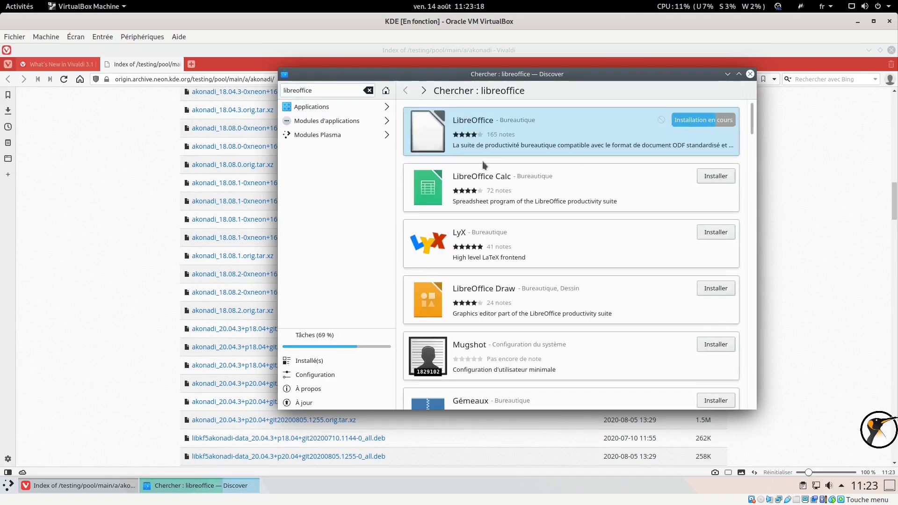
Step: Queue LibreOffice Writer, LibreOffice Impress and LibreOffice Calc for installation in Discover, minimizing the Vivaldi window behind it
scroll(679, 195, "down", 1)
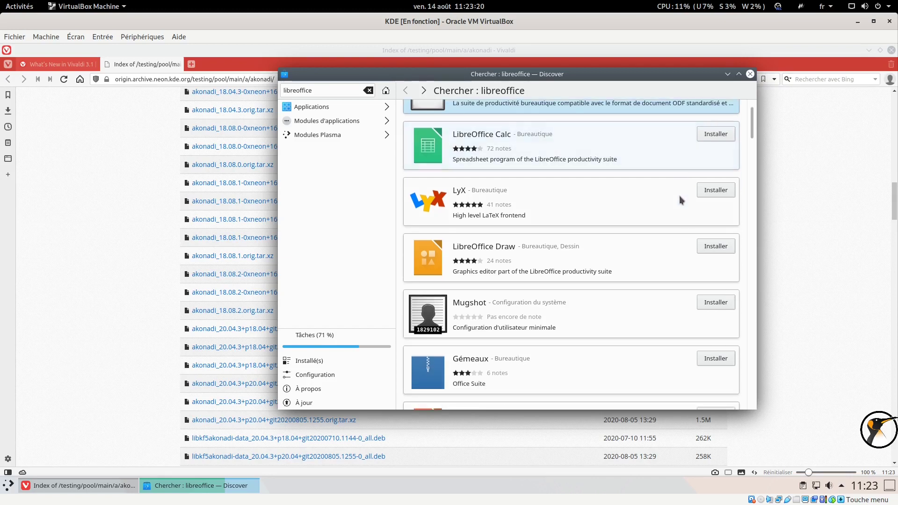
left_click(868, 50)
scroll(546, 305, "down", 4)
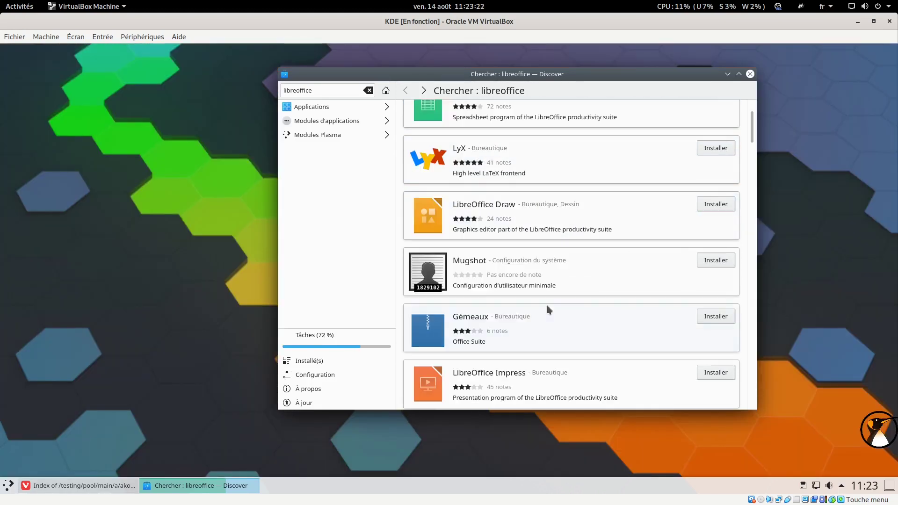
left_click(713, 364)
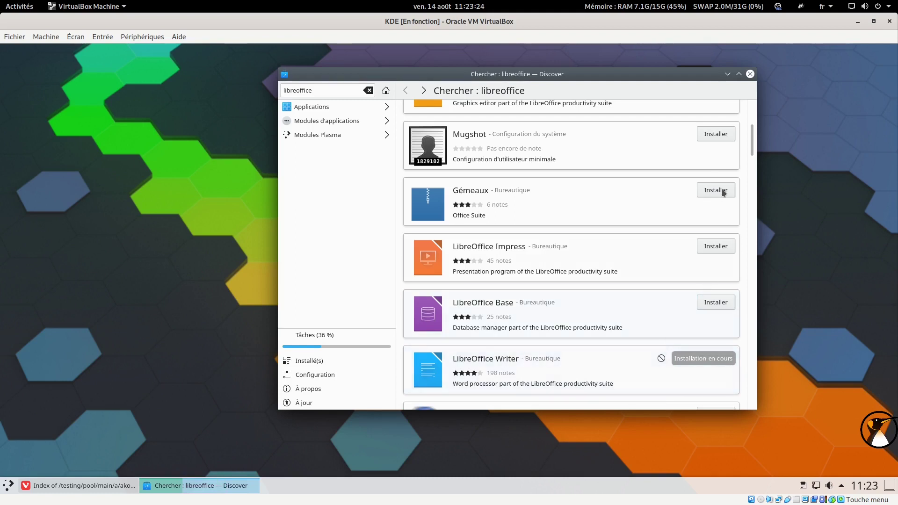
left_click(715, 248)
scroll(692, 196, "up", 3)
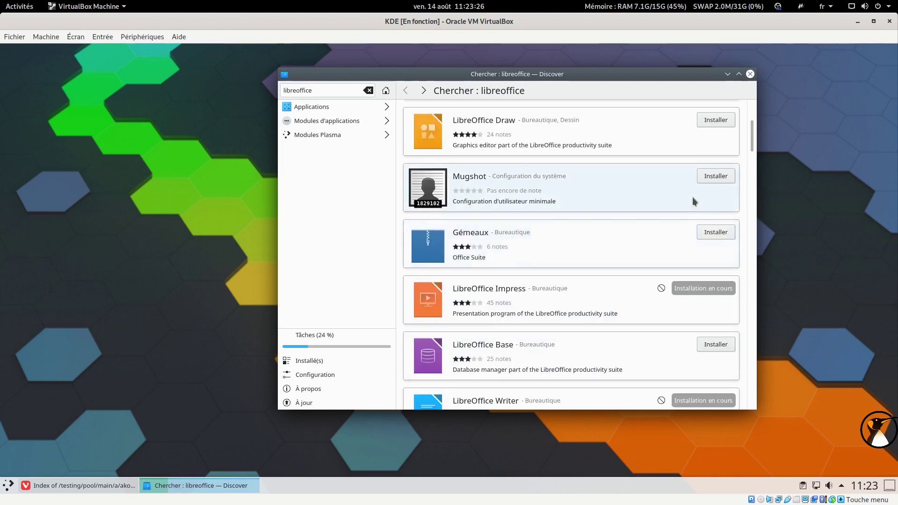
scroll(696, 175, "up", 1)
left_click(725, 137)
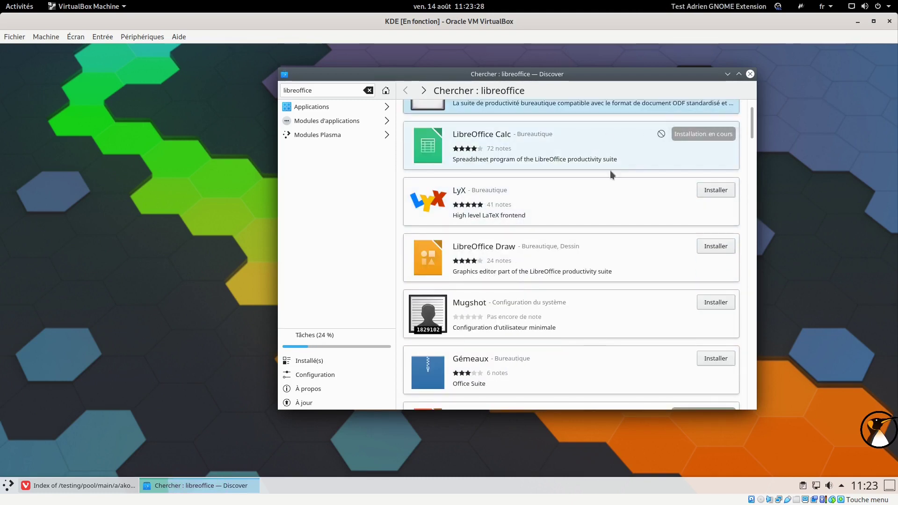
scroll(608, 173, "up", 1)
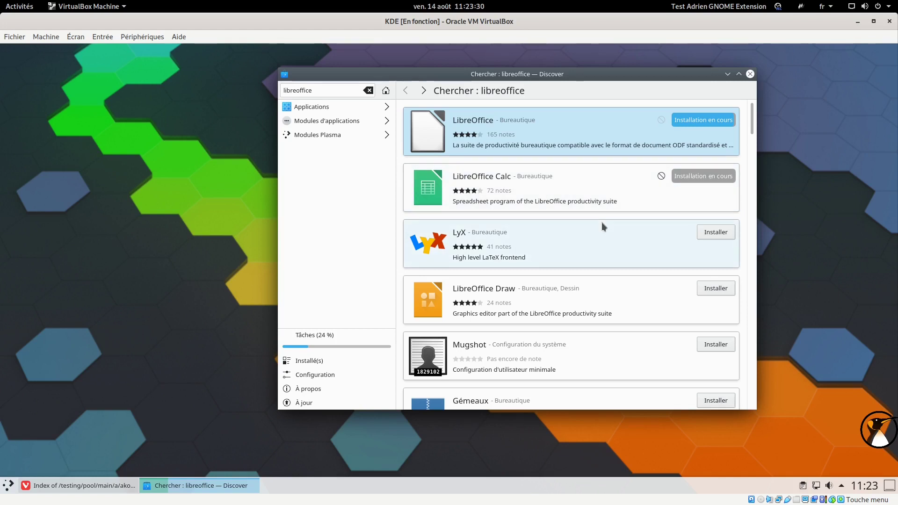
Step: Launch the SoundConverter audio converter from the recent applications, moving the Discover window aside to make room for it
left_click_drag(591, 73, 661, 49)
left_click(8, 485)
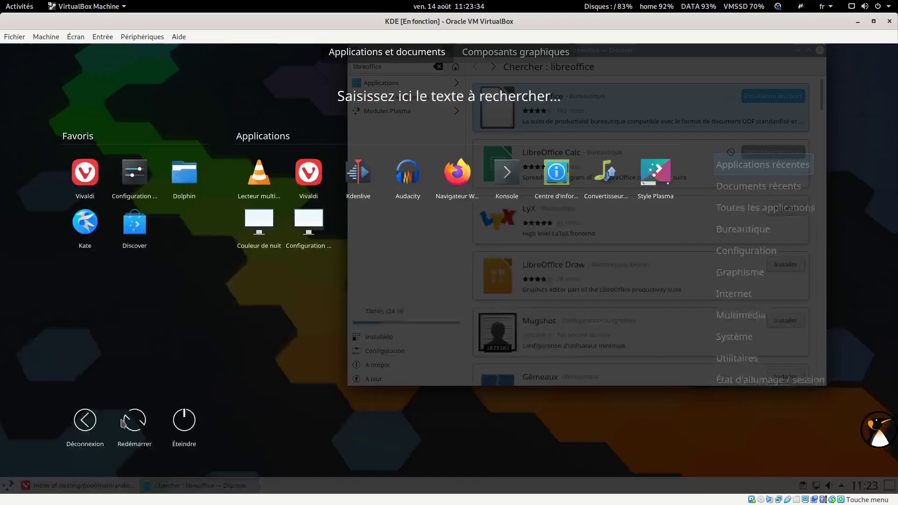
left_click(607, 180)
left_click_drag(584, 50, 653, 74)
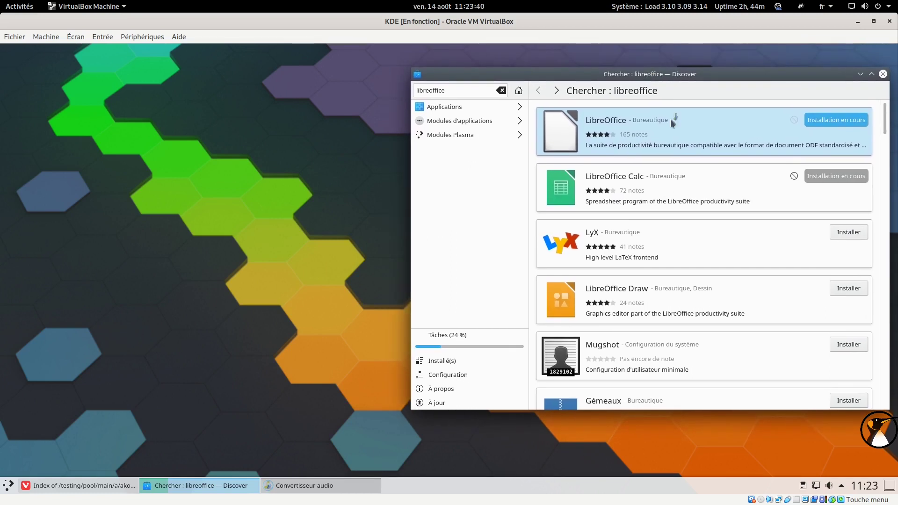
Step: Examine the clipboard history in the system tray, and close the SoundConverter window
left_click(802, 486)
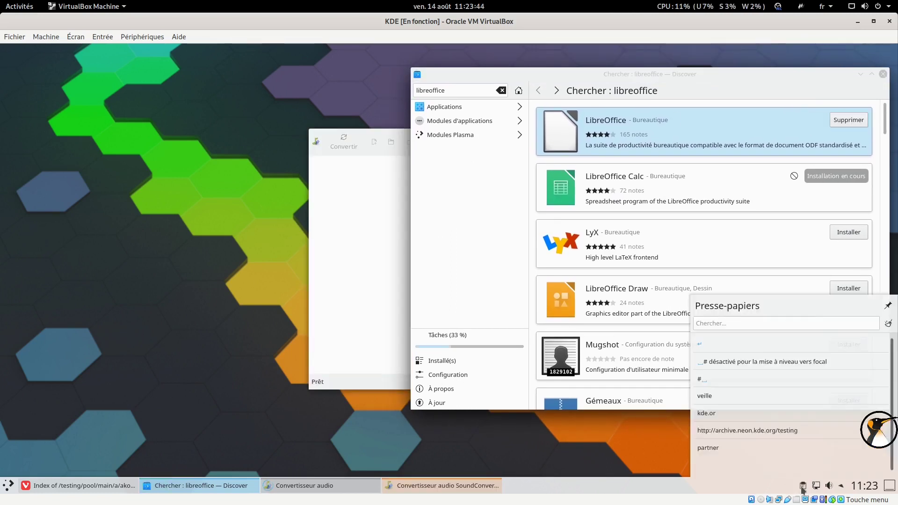
left_click(802, 487)
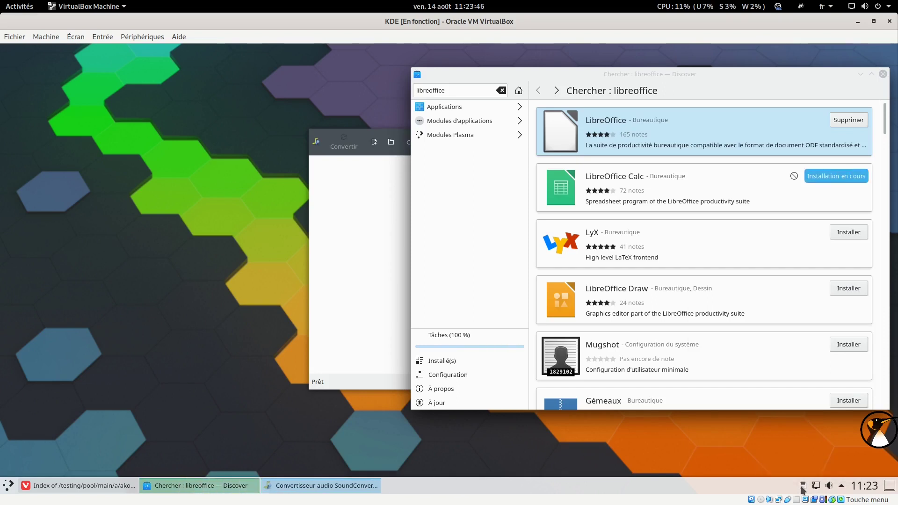
left_click(802, 487)
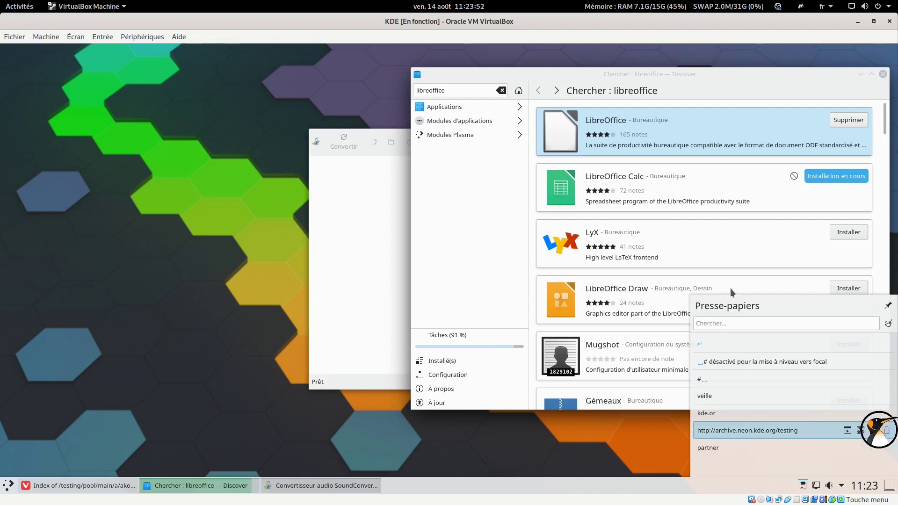
left_click(841, 489)
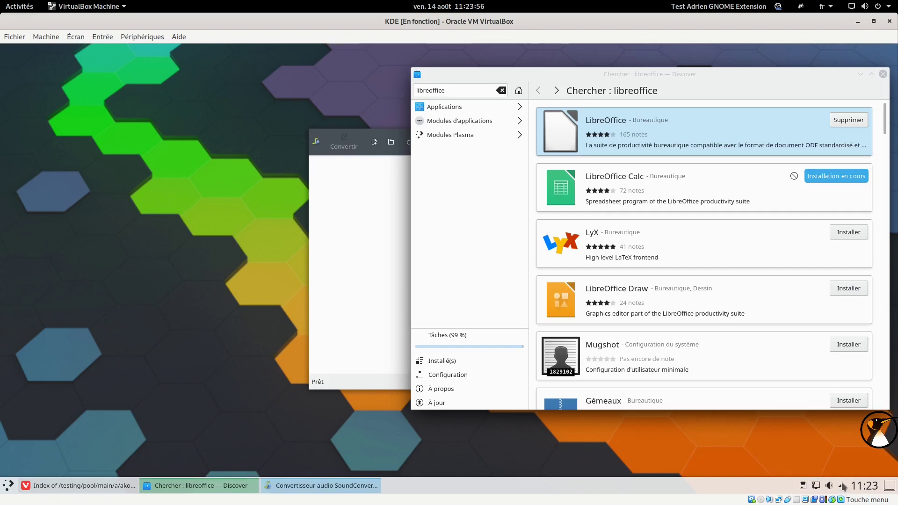
left_click(361, 197)
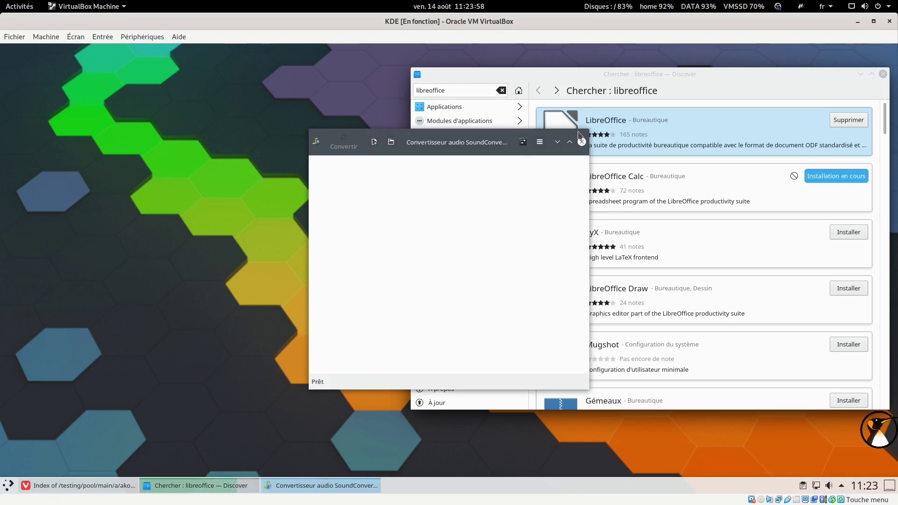
left_click(582, 141)
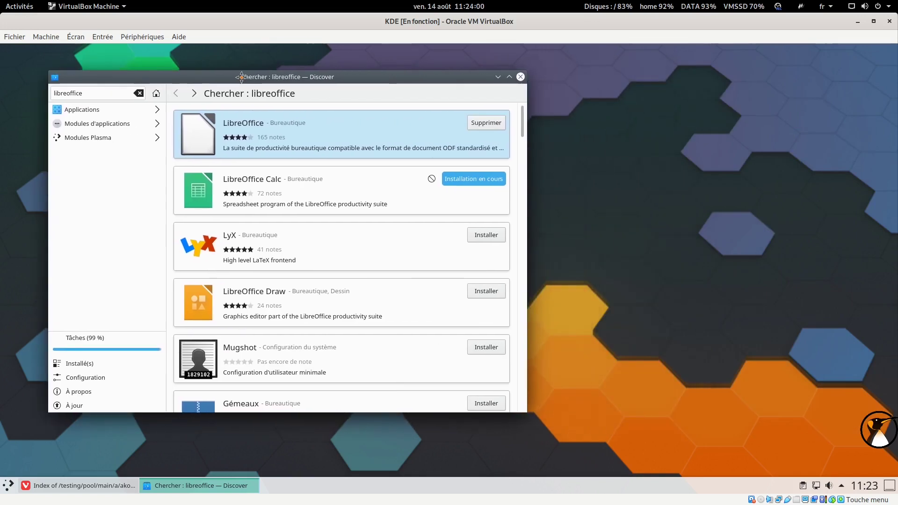
Step: Find SoundConverter in the launcher by searching for sou, open it, inspect its application menu, and close its window
left_click(8, 486)
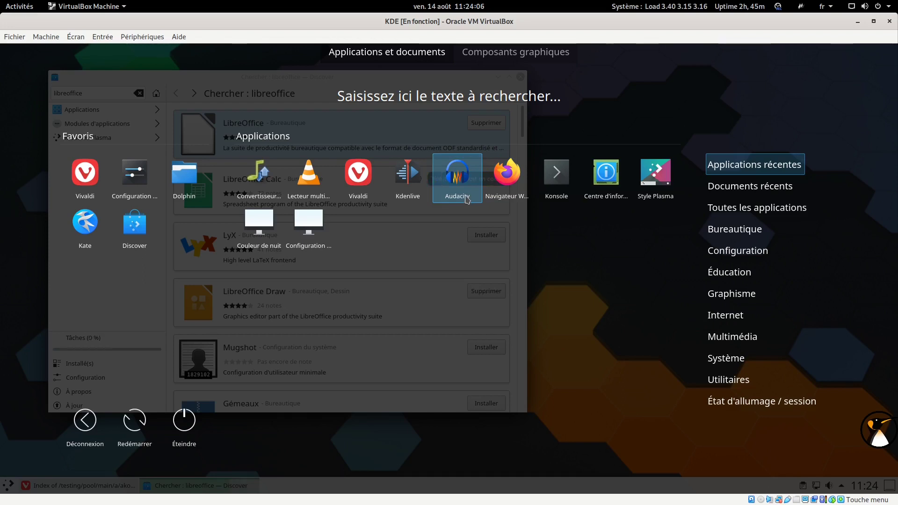
type("sou")
left_click(309, 183)
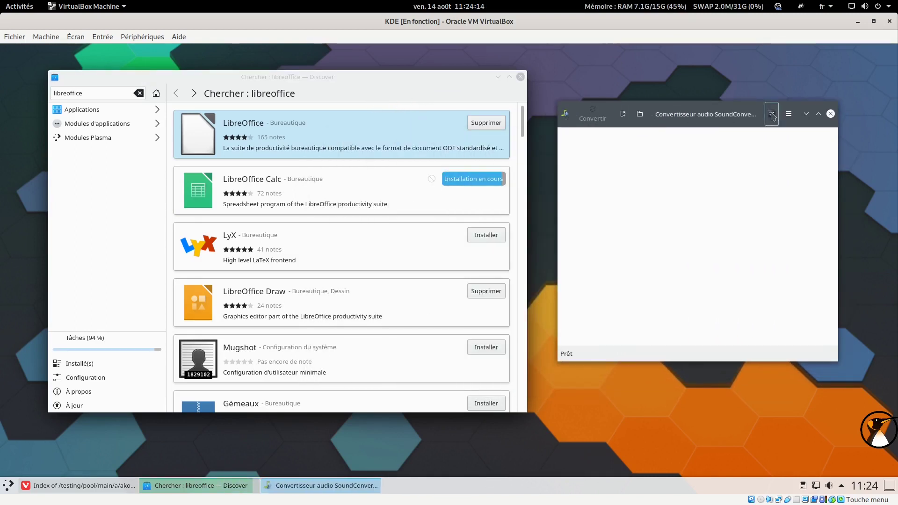
left_click(788, 113)
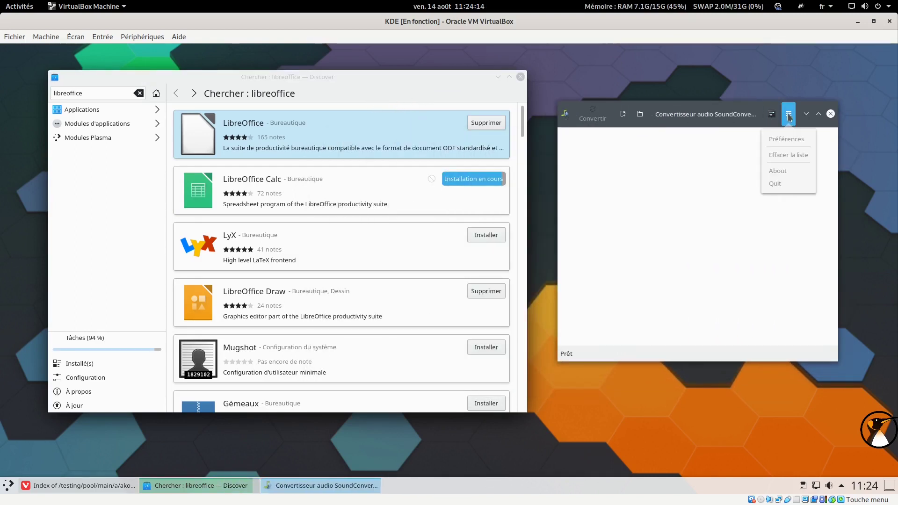
left_click(690, 115)
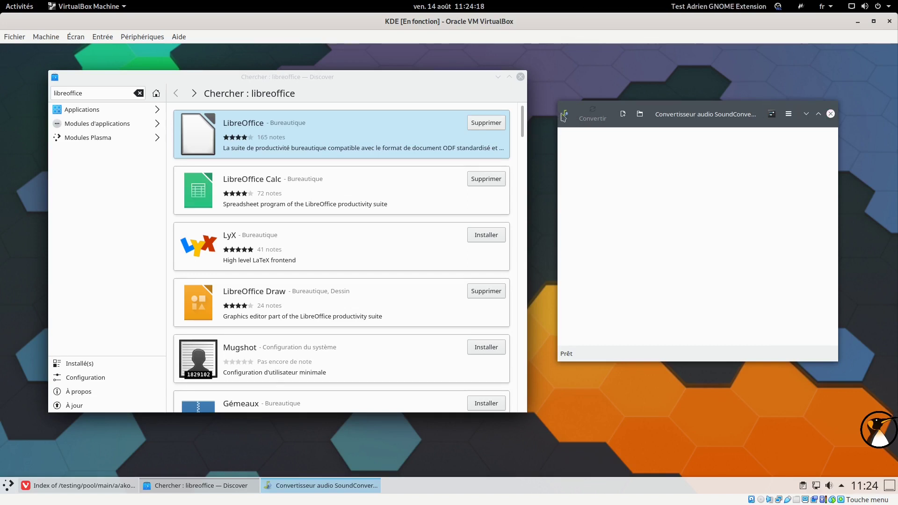
left_click(831, 114)
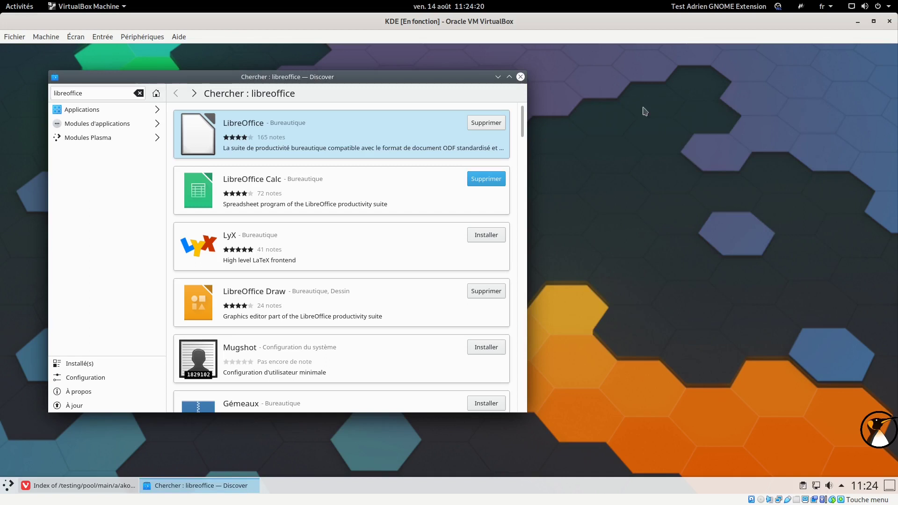
Step: Close Discover and show the office applications (Bureautique) in the application launcher
left_click(519, 77)
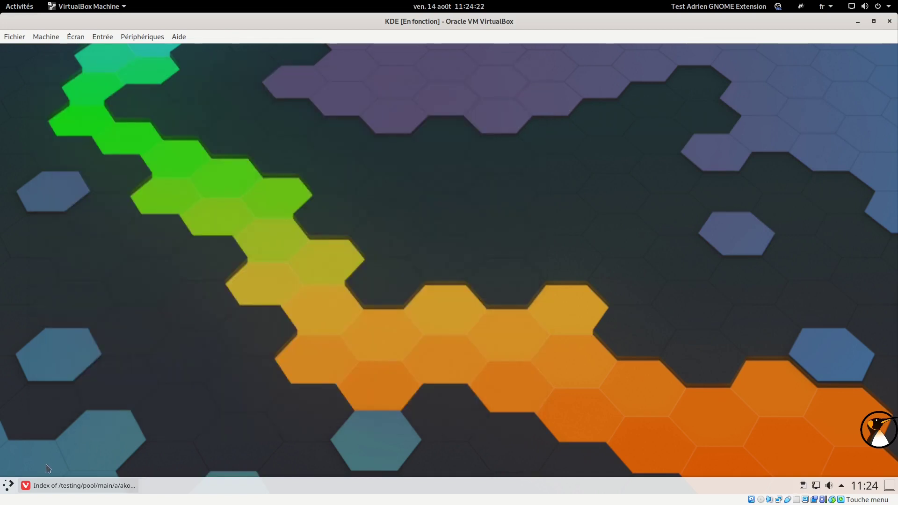
left_click(8, 485)
mouse_move(732, 235)
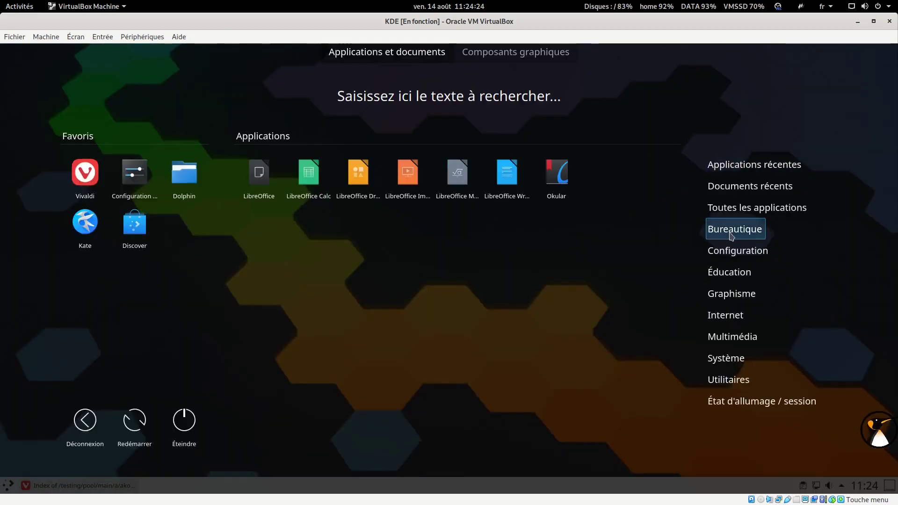
Step: Launch LibreOffice Writer, dismiss the tip of the day, inspect the interface language in the File menu, and close Writer
left_click(514, 190)
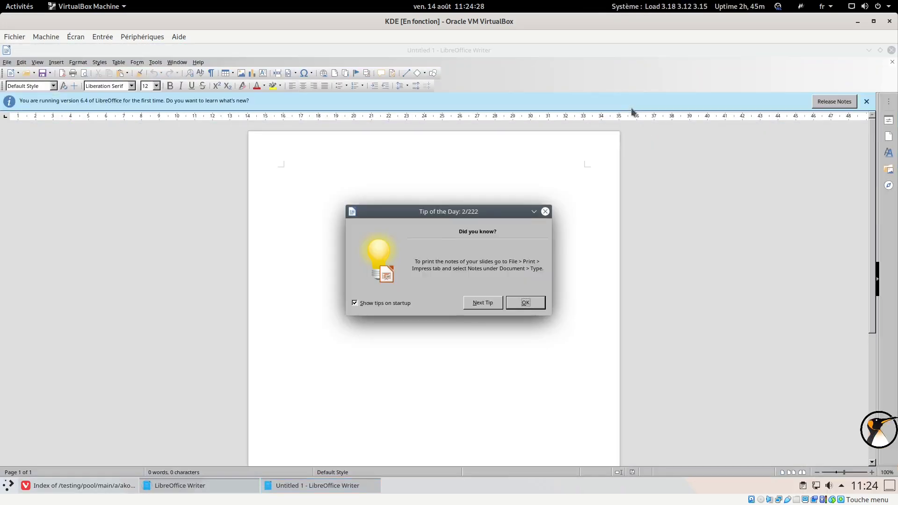
left_click(524, 304)
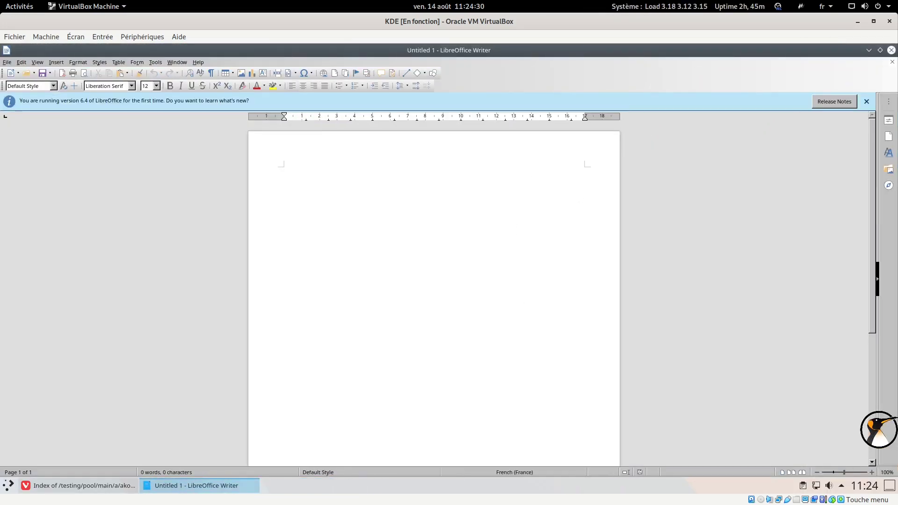
left_click(7, 62)
mouse_move(53, 66)
left_click(892, 52)
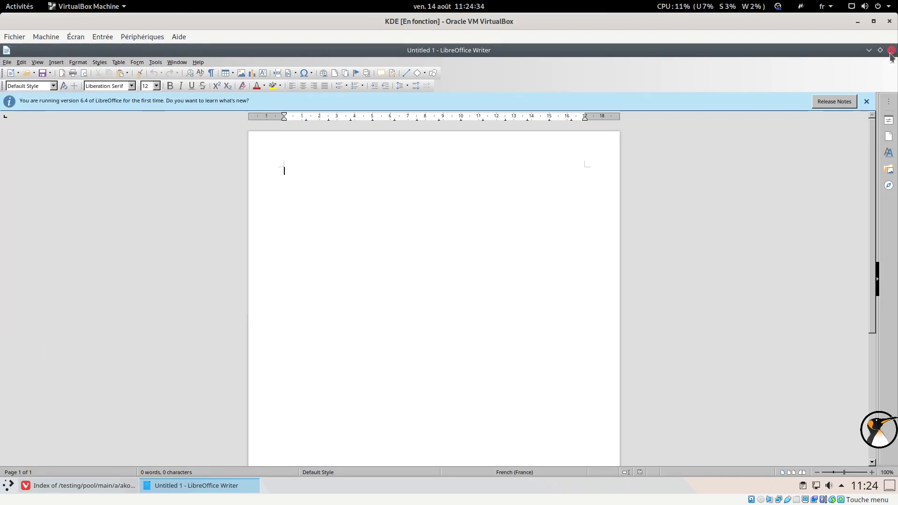
left_click(891, 50)
Step: Open Discover from the launcher favourites, search for libreoffice-fr, and look through the whole result list
left_click(8, 485)
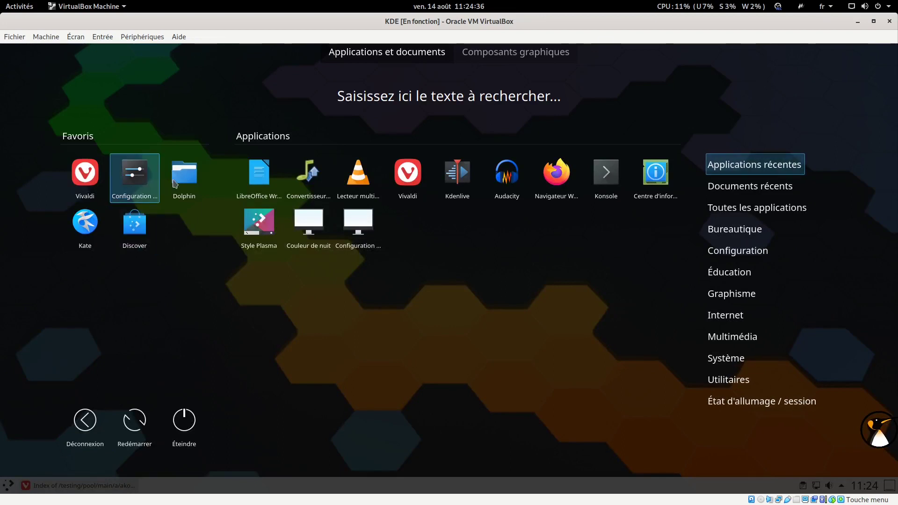
left_click(143, 222)
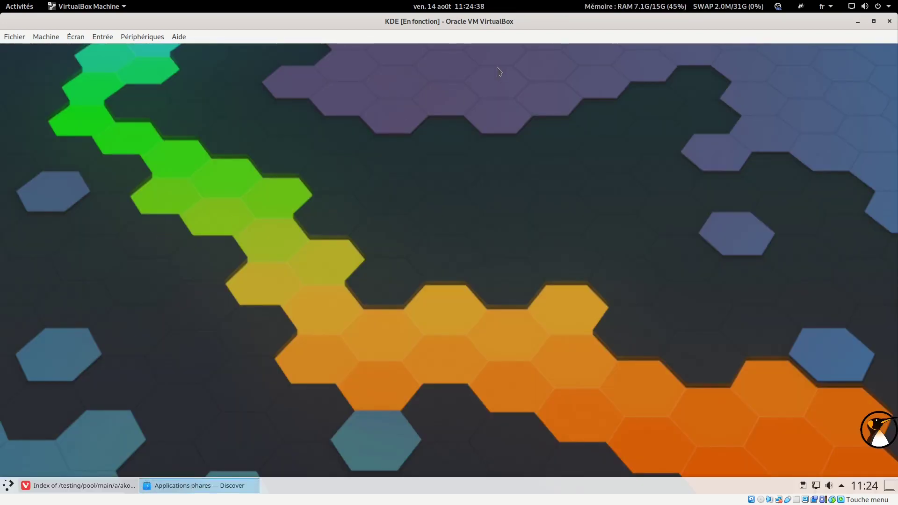
type("libreoffice-fr")
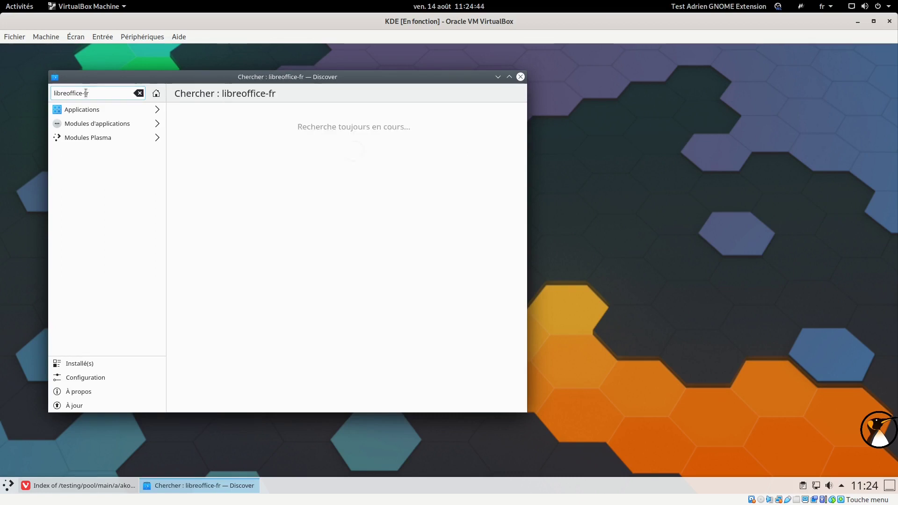
scroll(332, 175, "down", 2)
scroll(332, 176, "down", 5)
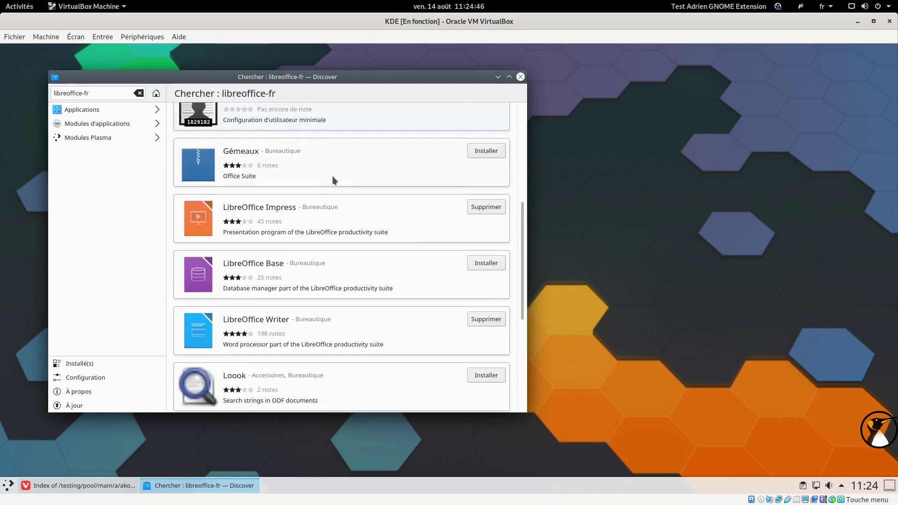
left_click_drag(519, 225, 515, 342)
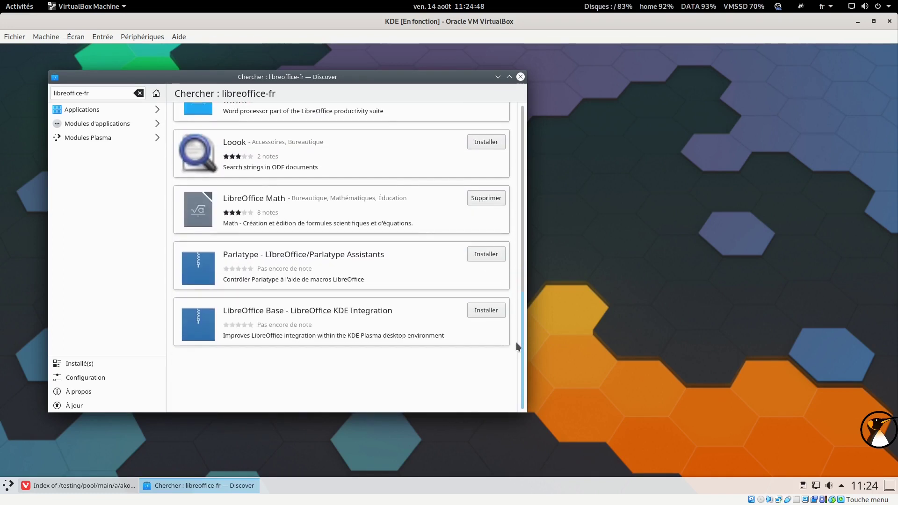
Step: Install the LibreOffice Base - LibreOffice KDE Integration add-on, authorising it with the account password
left_click(476, 311)
type("a")
left_click(500, 290)
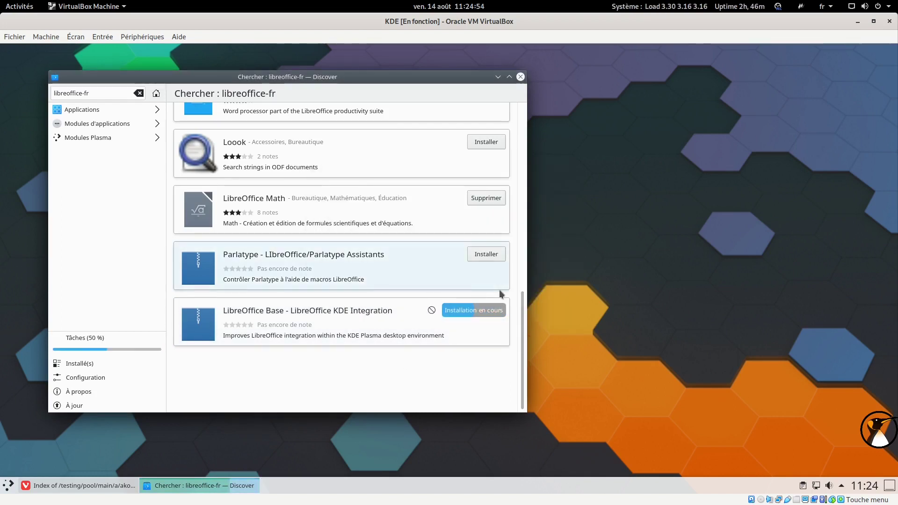
Step: Search Discover for the French language package libreoffice-l10n-fr, check the results, and close Discover
scroll(297, 169, "up", 3)
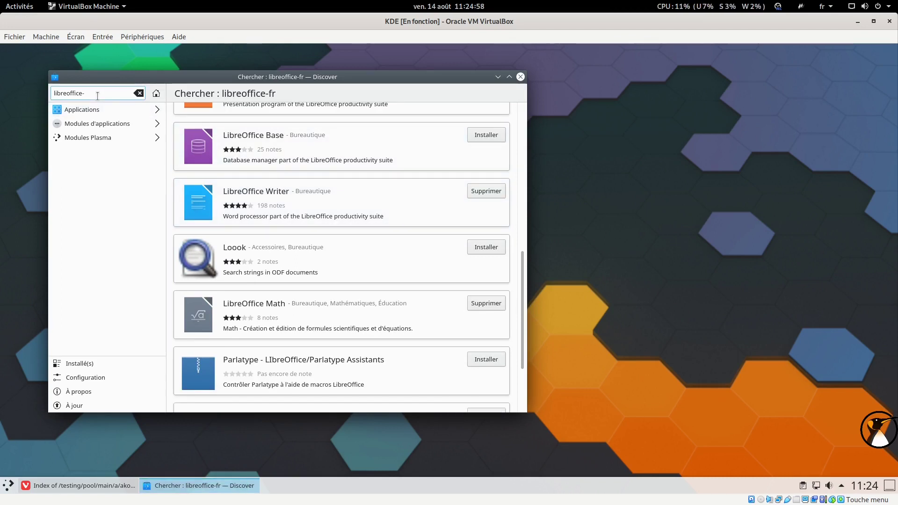
type("10n-f")
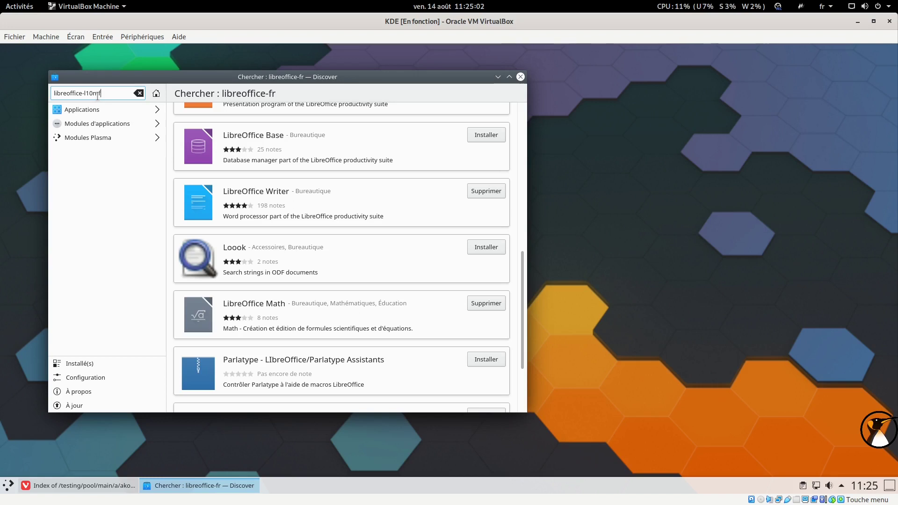
type("r")
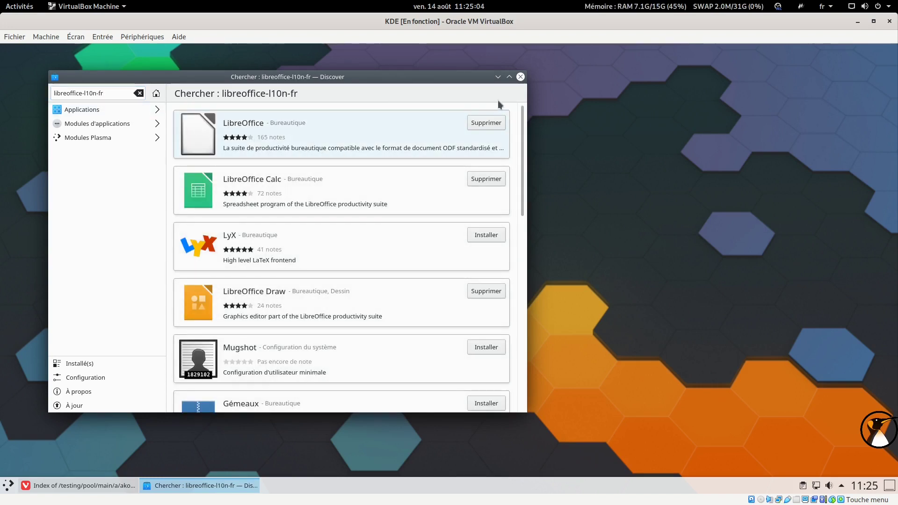
left_click(520, 77)
Step: Relaunch LibreOffice Writer from the recent applications to check its integration and language, and close its window
left_click(66, 486)
left_click(66, 487)
left_click(8, 485)
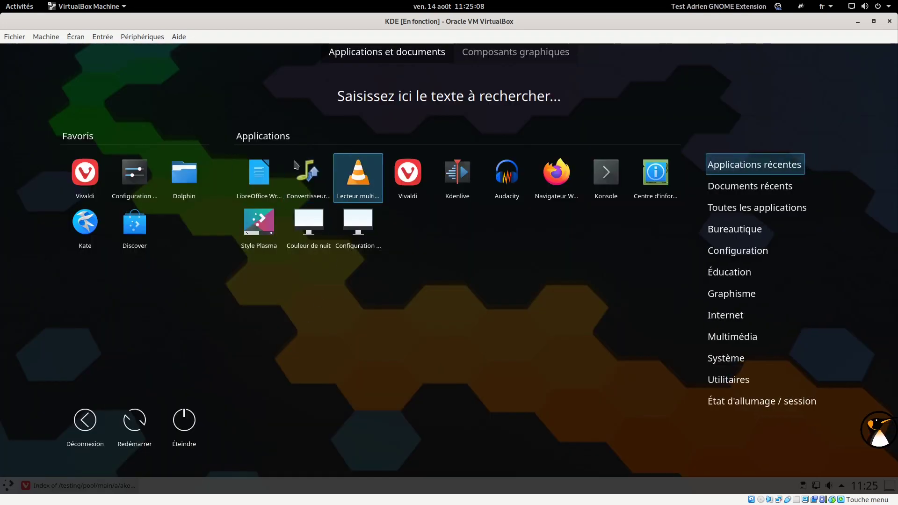
left_click(259, 177)
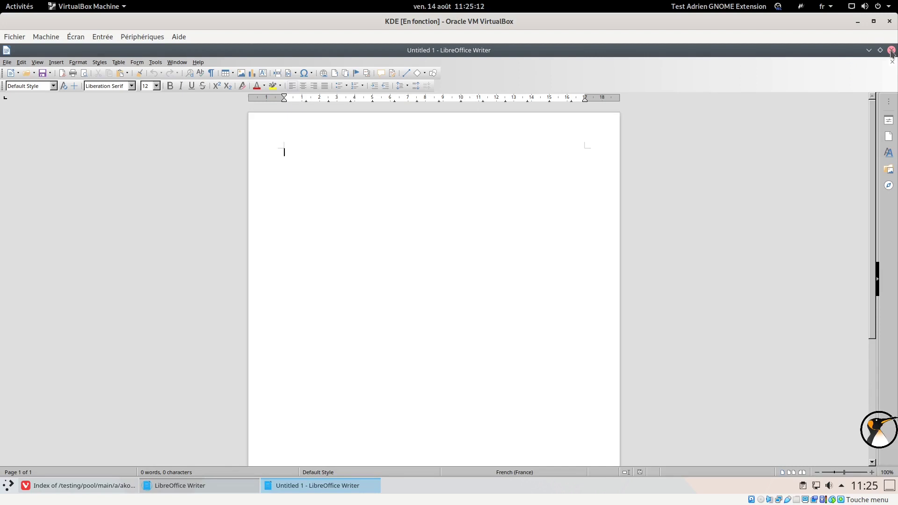
left_click(891, 50)
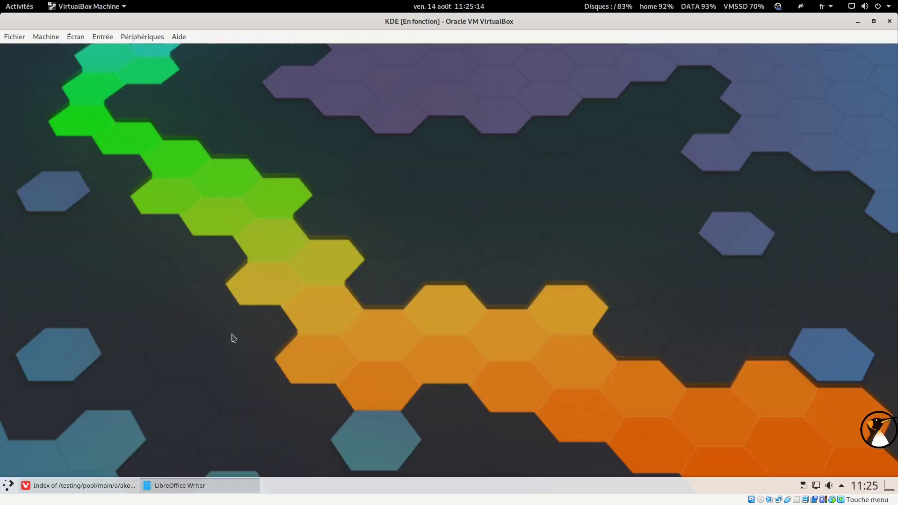
Step: Switch to the Vivaldi browser and search the web for libreoffice ubuntu fr
left_click(24, 486)
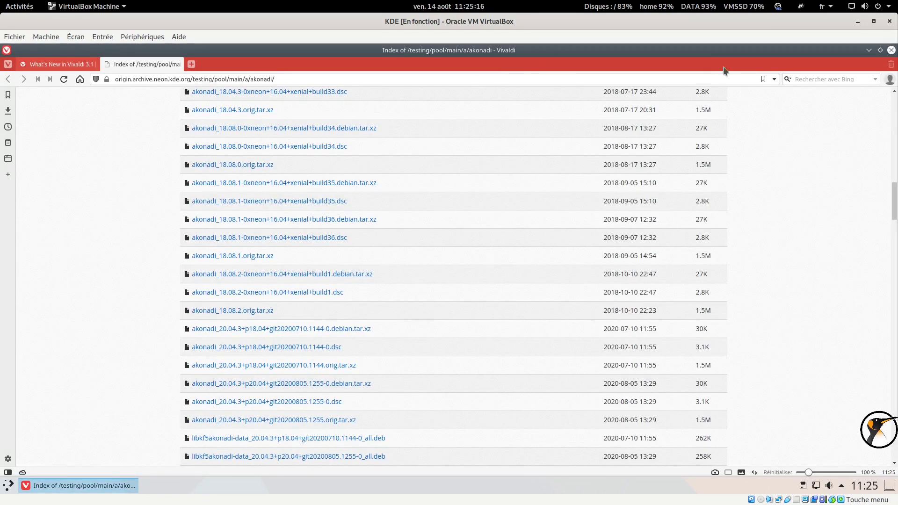
left_click(715, 78)
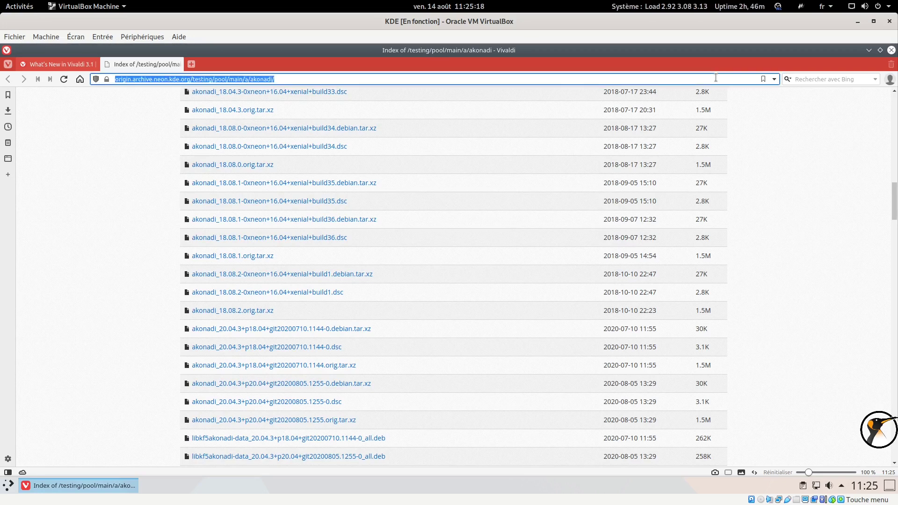
type("libreoffice ubuntu fr")
key("Return")
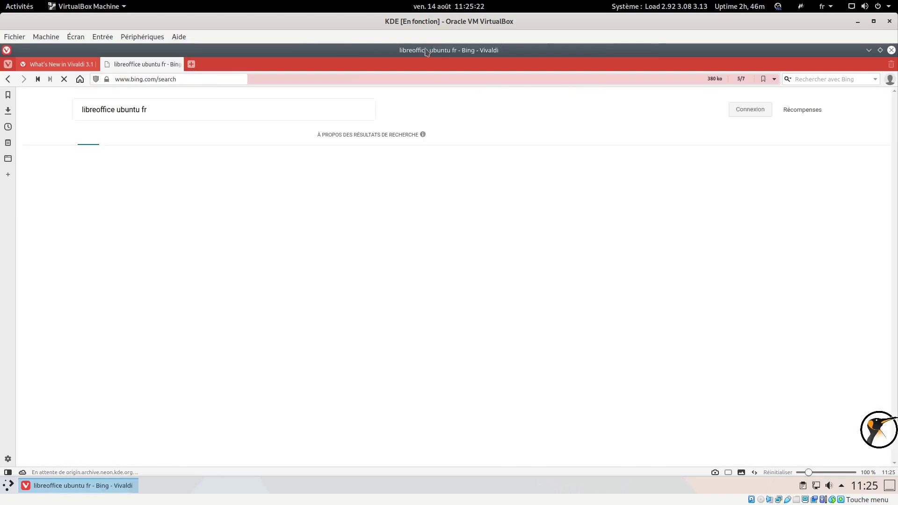
Step: Look through the Bing results for LibreOffice on Ubuntu, and close the Vivaldi window, confirming the closure
scroll(170, 263, "down", 5)
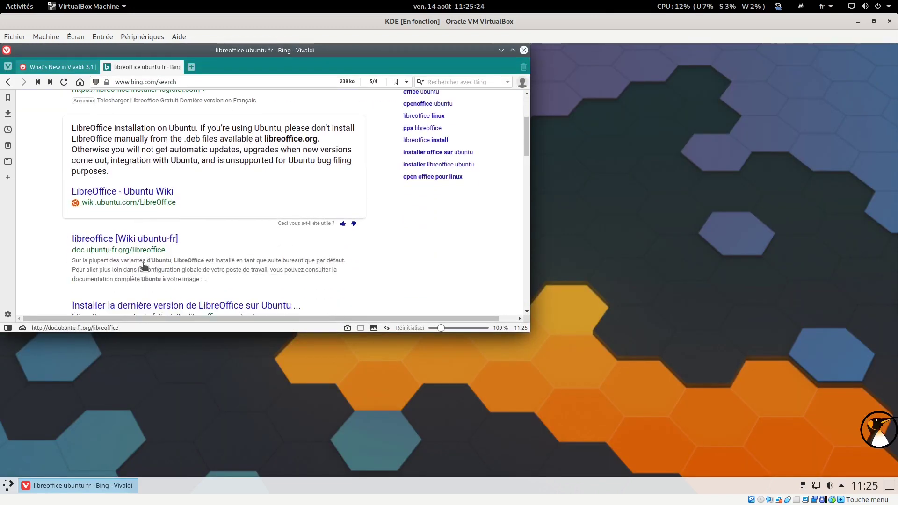
scroll(178, 226, "down", 6)
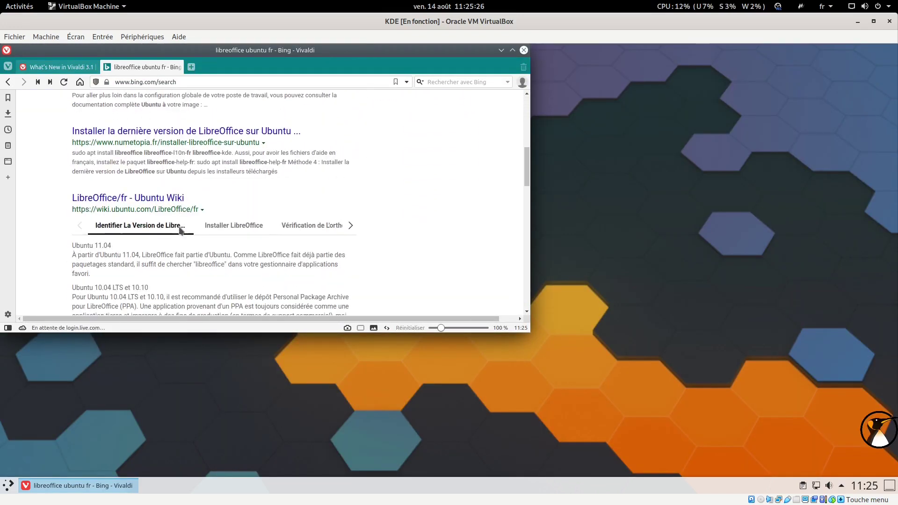
scroll(178, 226, "down", 7)
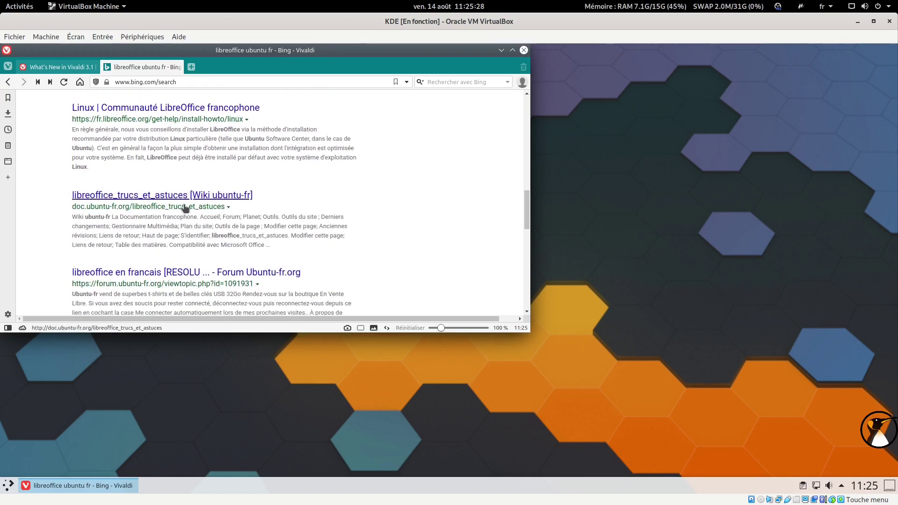
scroll(220, 193, "down", 12)
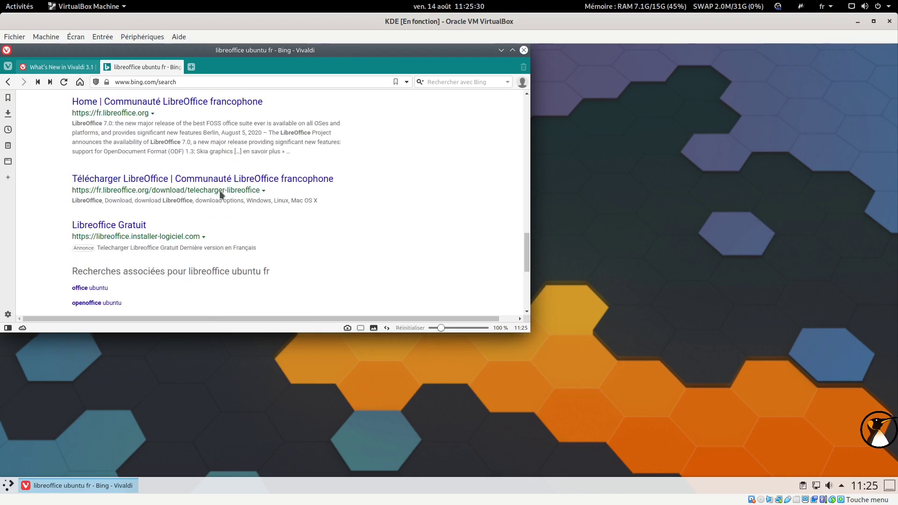
left_click(524, 51)
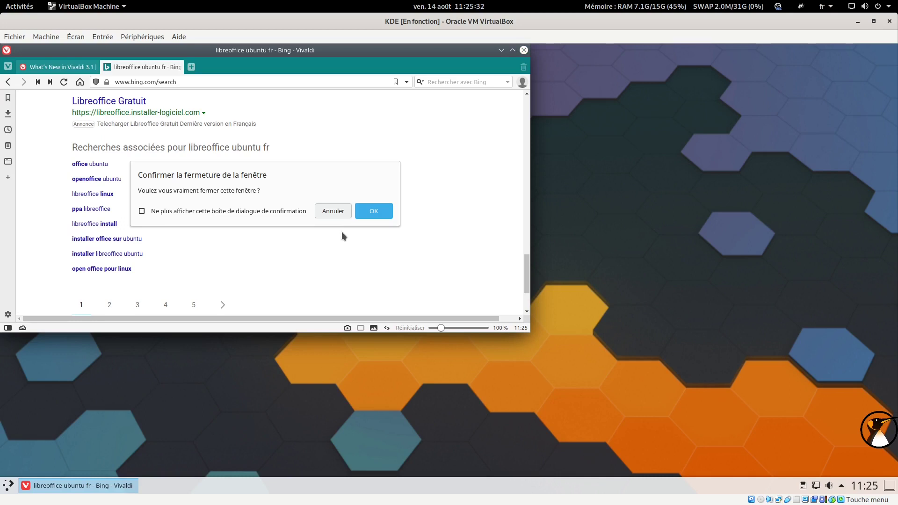
left_click(366, 212)
Step: Open Info Center from the recent applications, examine the system information for KDE neon Testing Edition, and close it
left_click(5, 487)
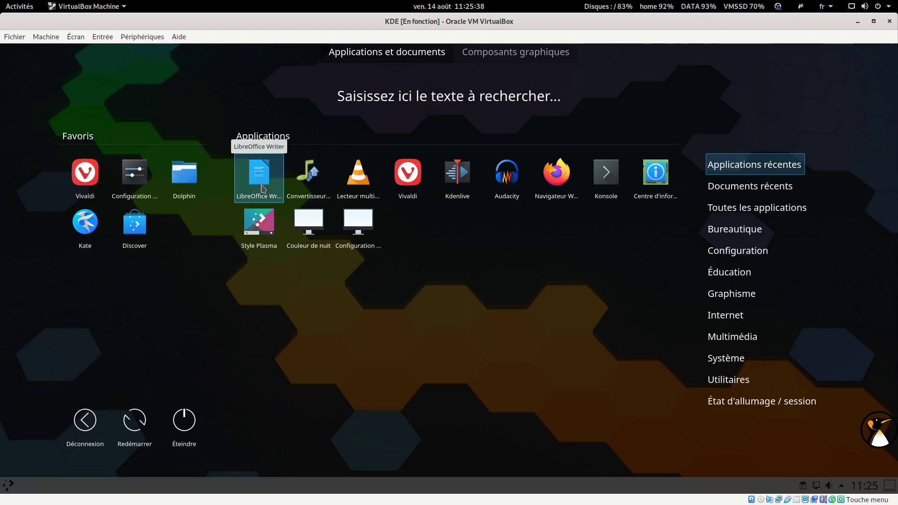
left_click(661, 173)
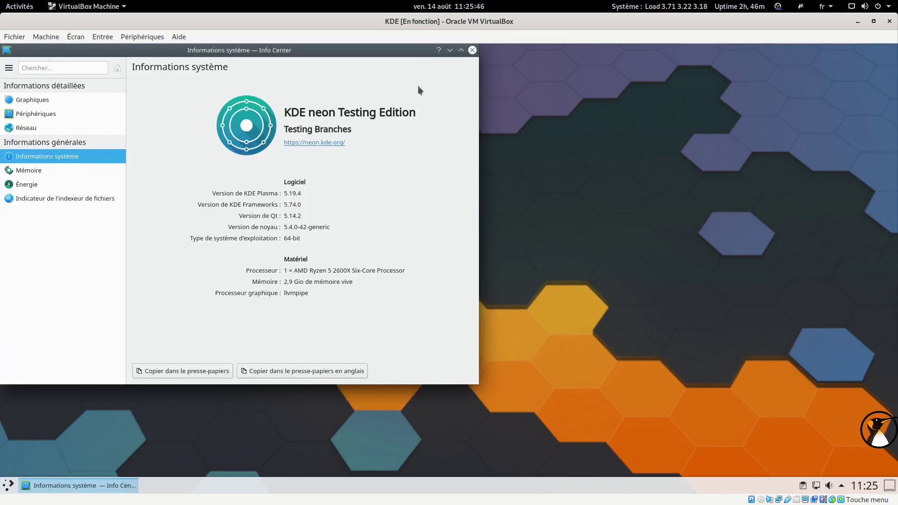
left_click_drag(411, 51, 839, 51)
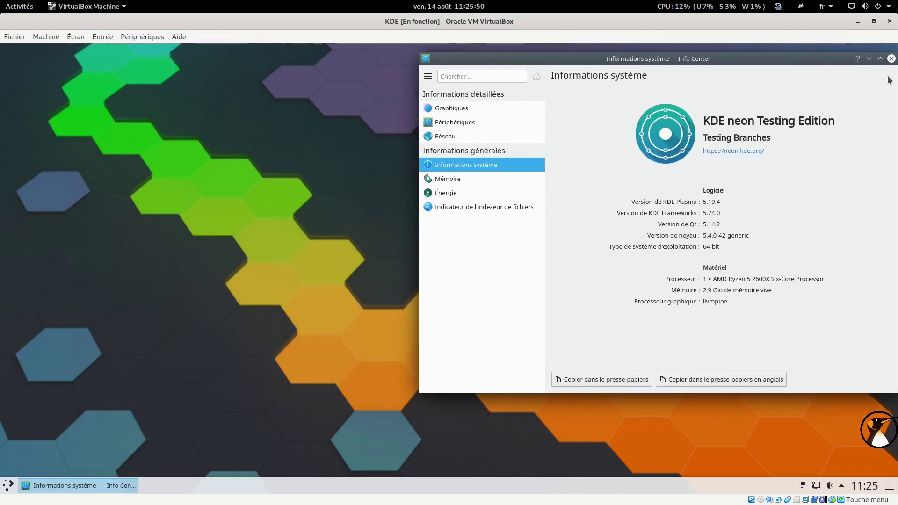
left_click(890, 60)
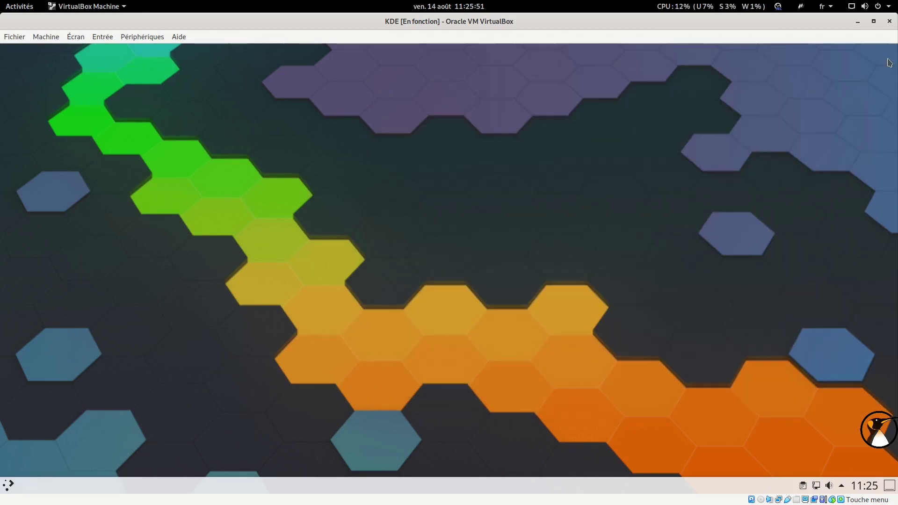
Step: Shut down the KDE neon system from the application launcher, confirming the shutdown
left_click(9, 485)
left_click(181, 427)
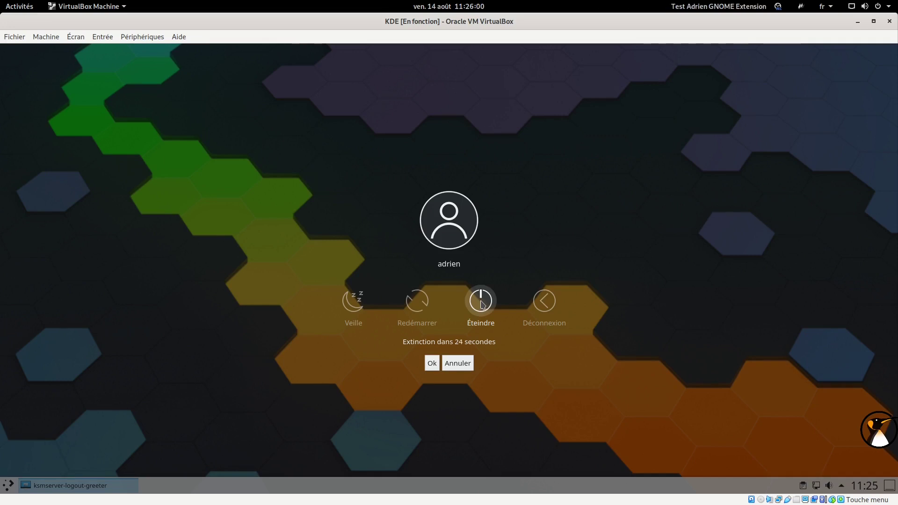
left_click(482, 304)
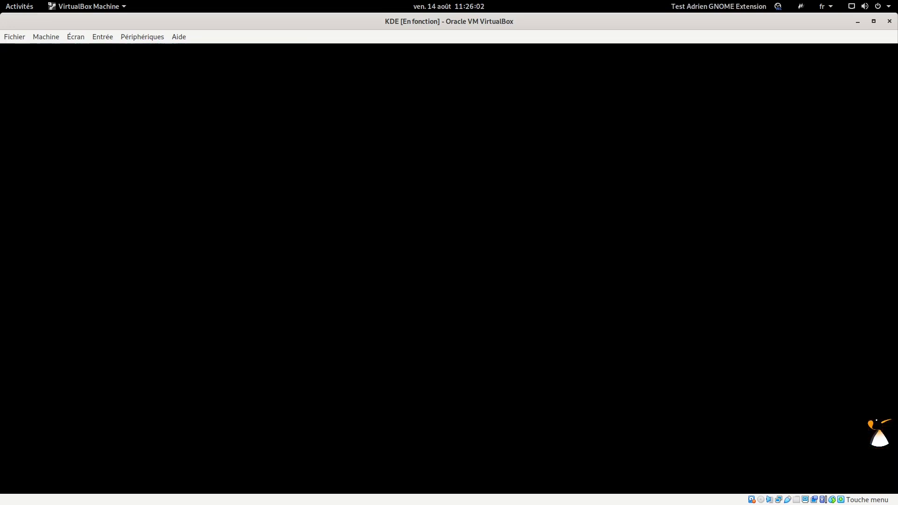